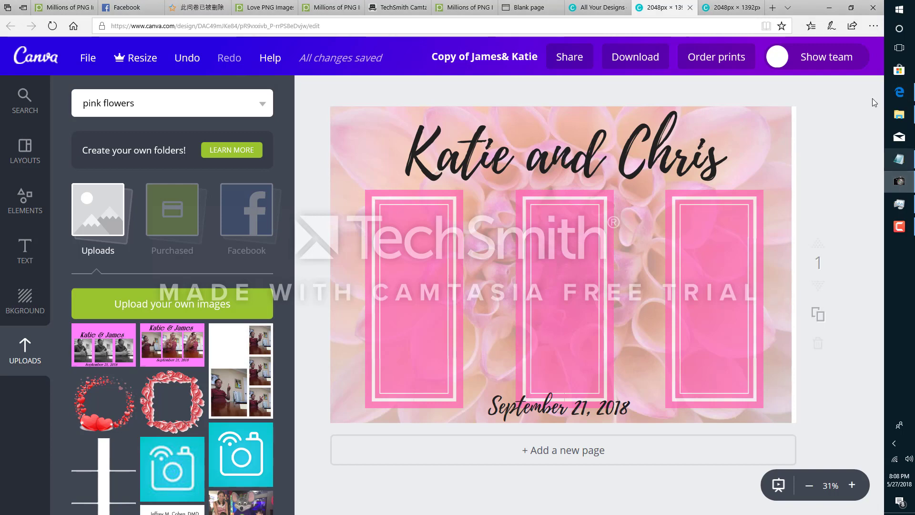
- Switch to PSRemote and run the photobooth setup wizard with the single strip of 3 photos layout and images folder 3picsEXAMPLE
left_click(830, 7)
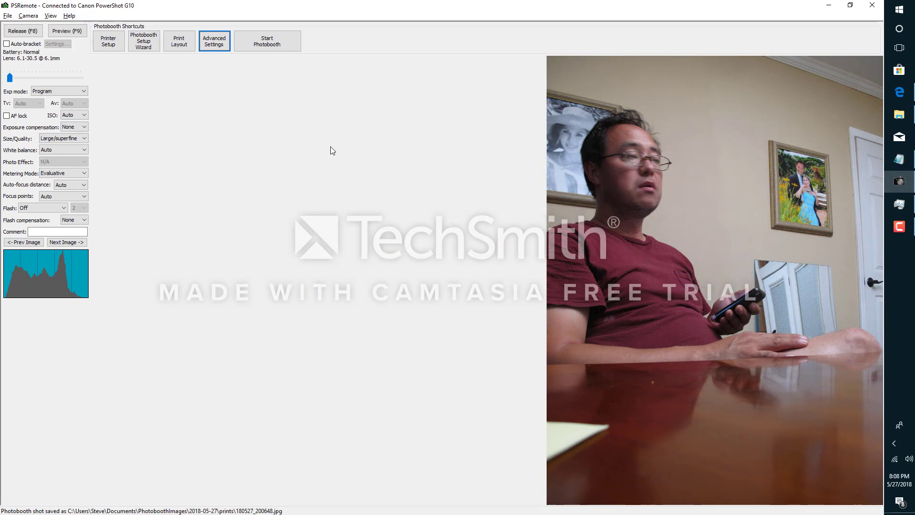
left_click(155, 46)
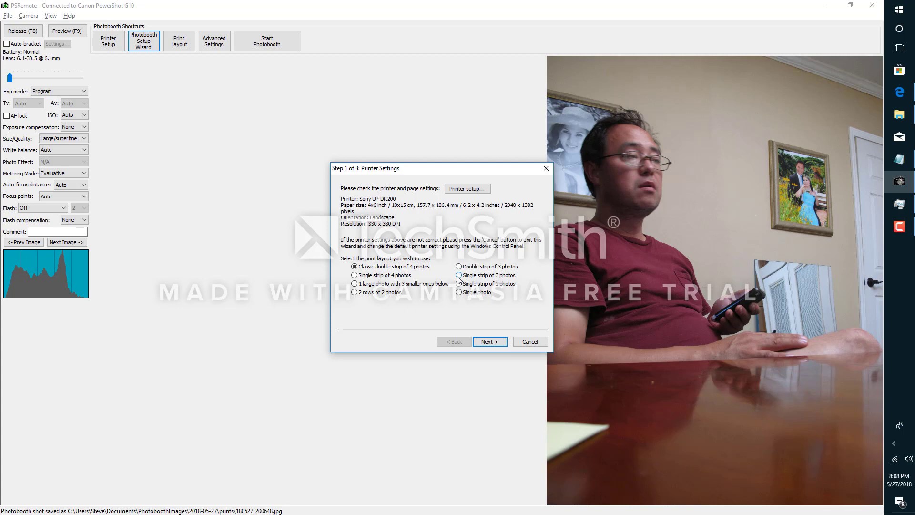
left_click(498, 344)
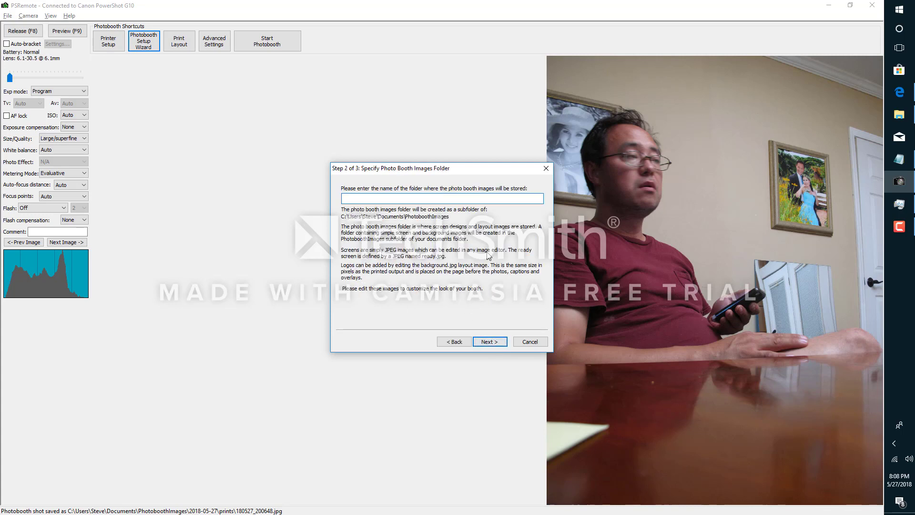
type("3picsEXAMPLE")
left_click(490, 341)
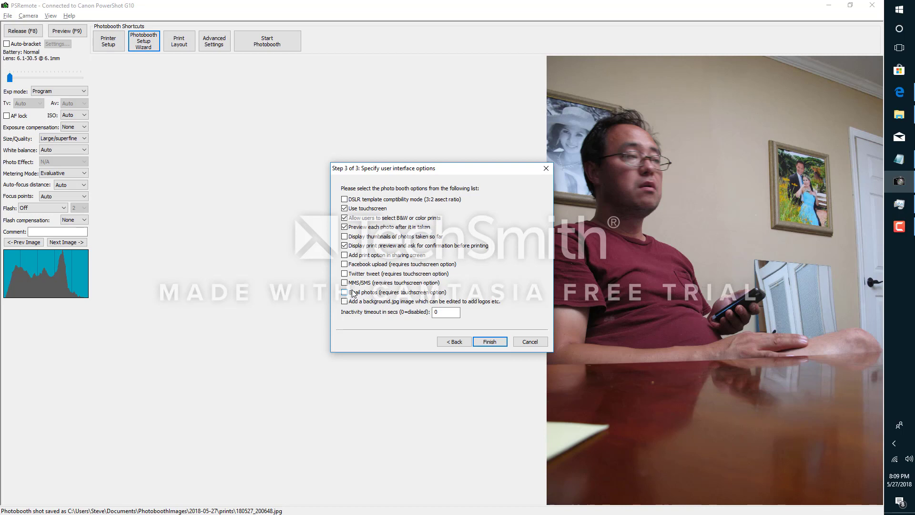
- Turn off the print preview and confirmation before printing, and finish the photobooth setup wizard
left_click(345, 246)
left_click(492, 341)
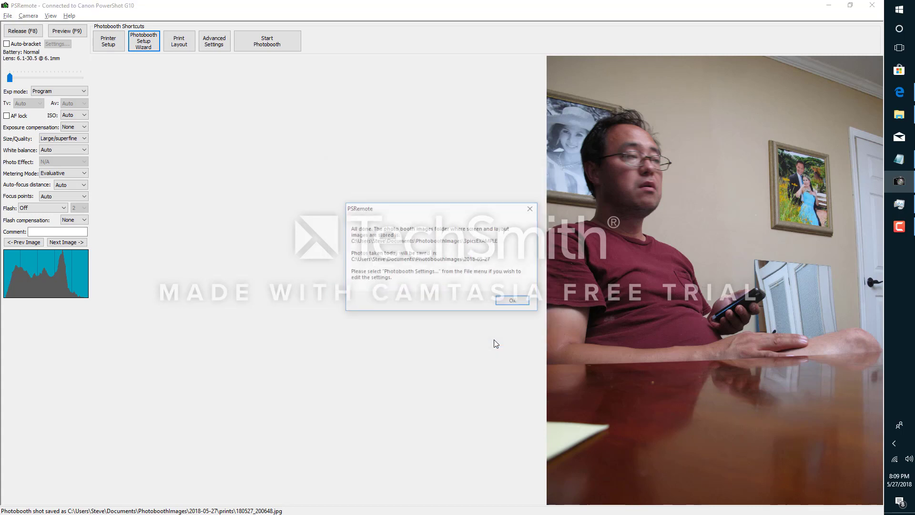
left_click(515, 302)
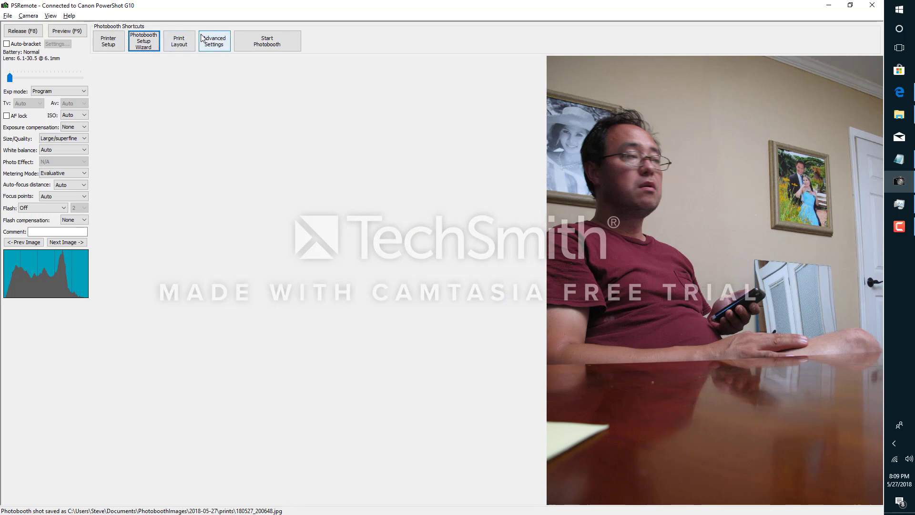
- Enable Caption 1 with the couple's names and Caption 2 with the date in the print layout
left_click(180, 44)
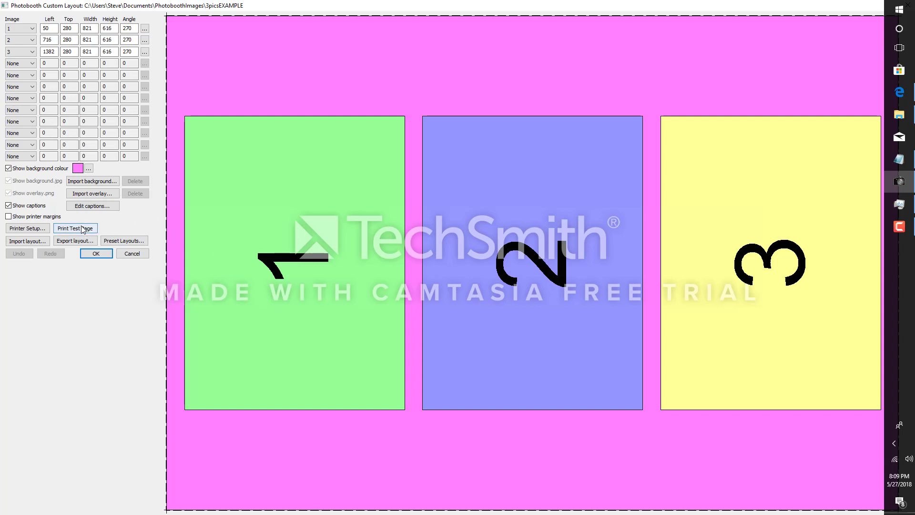
left_click(88, 207)
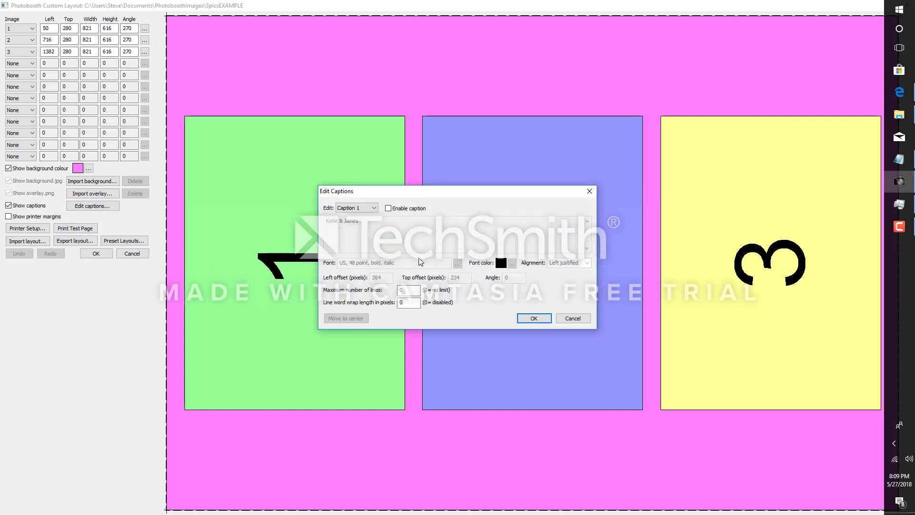
left_click(388, 209)
left_click(362, 208)
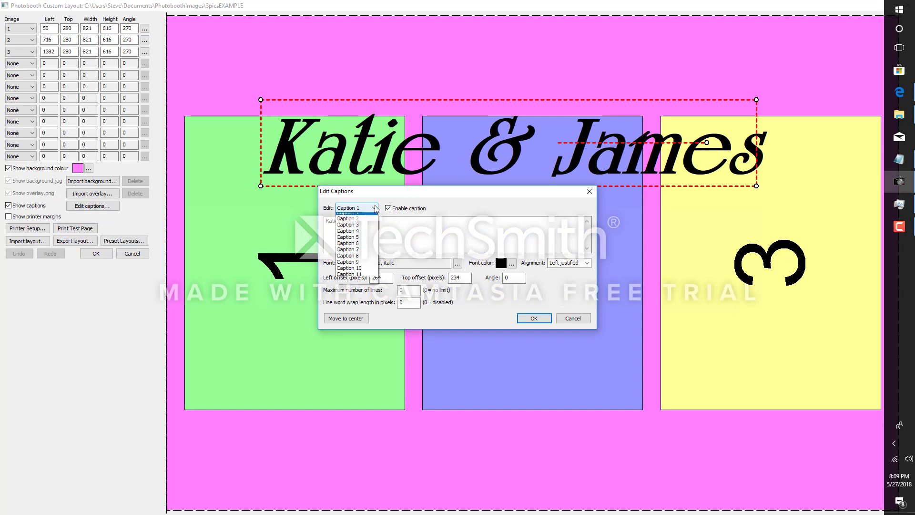
left_click(366, 224)
left_click(389, 208)
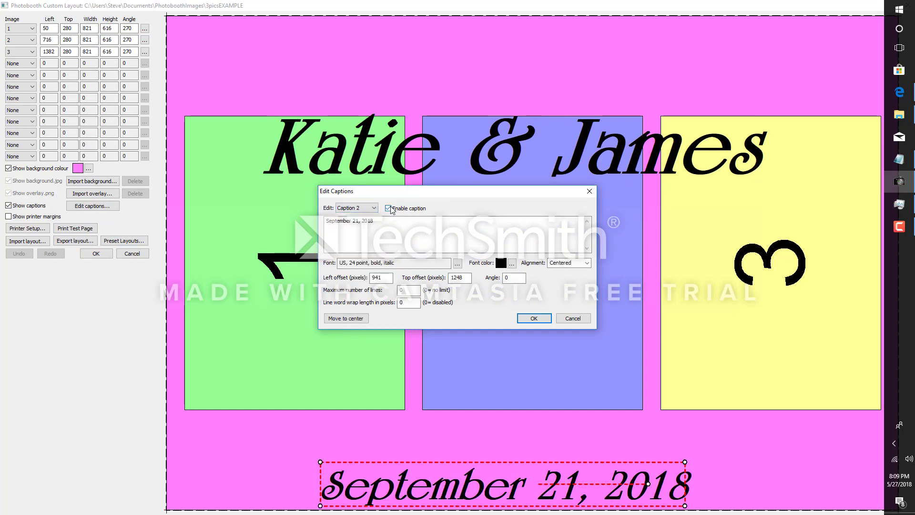
left_click(542, 319)
- Move the names caption above the photos and the date caption up just below them, and accept the layout
left_click_drag(519, 149, 521, 79)
left_click_drag(514, 486, 520, 441)
left_click(516, 484)
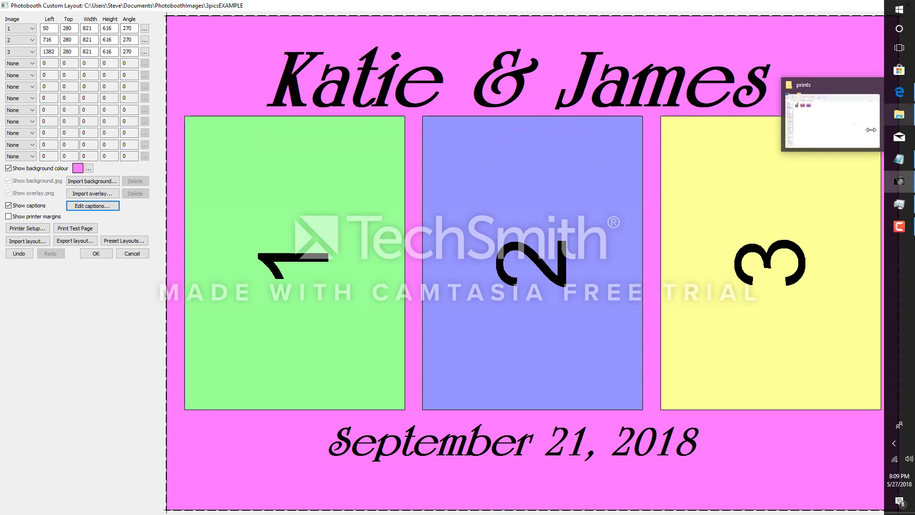
left_click(97, 254)
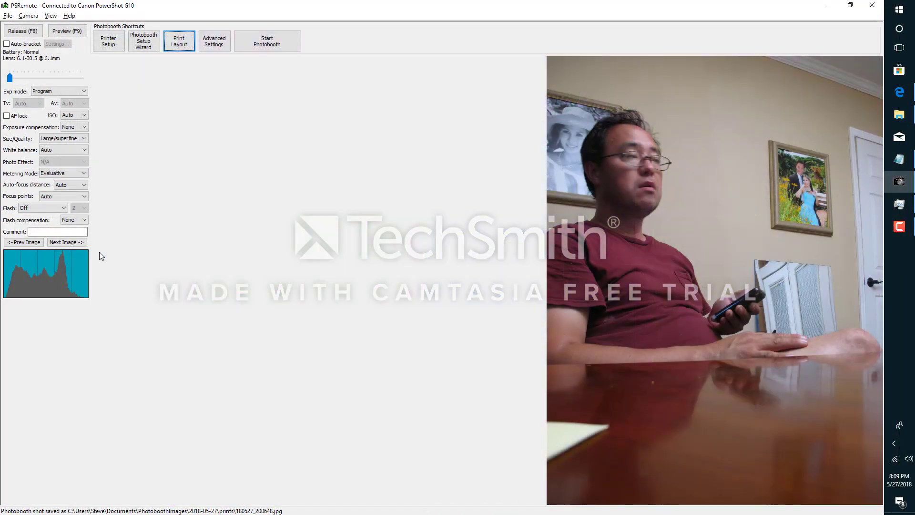
- Save the photobooth settings together with the printer settings over the settings file in the 3picsEXAMPLE folder
left_click(216, 42)
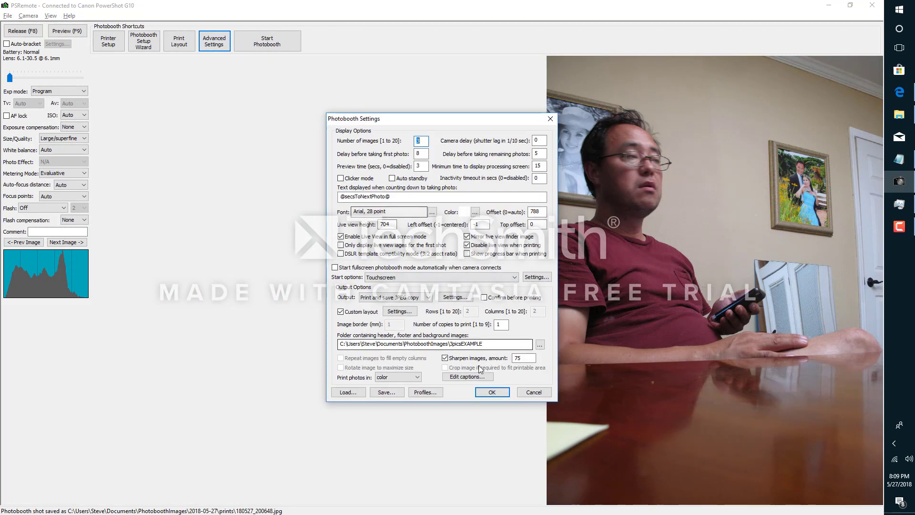
left_click(386, 392)
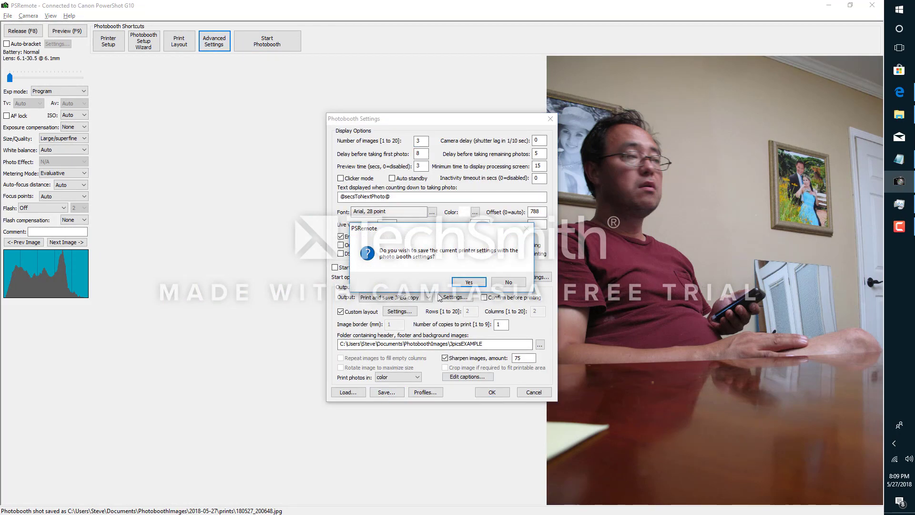
left_click(475, 284)
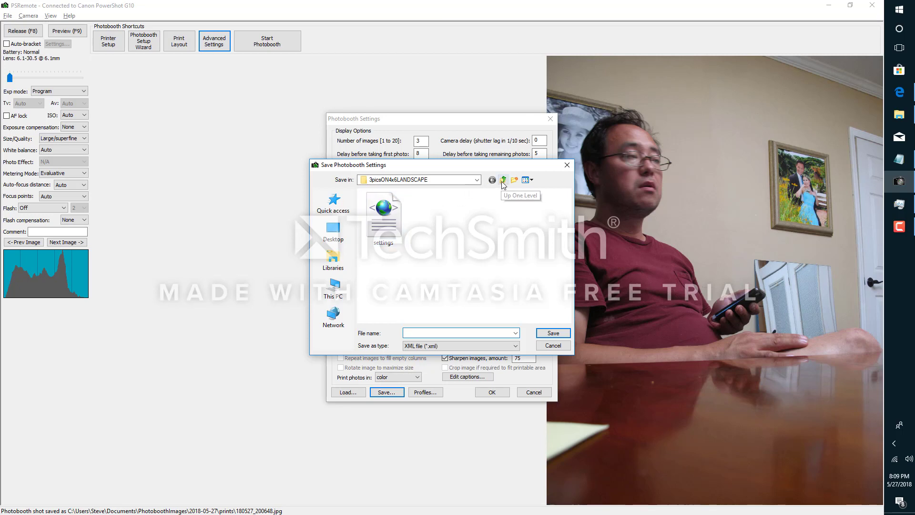
left_click(503, 182)
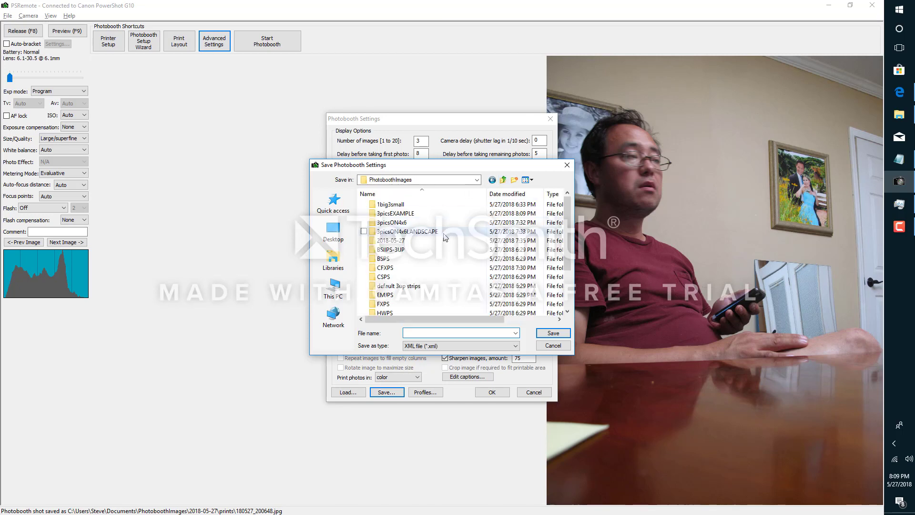
double_click(396, 213)
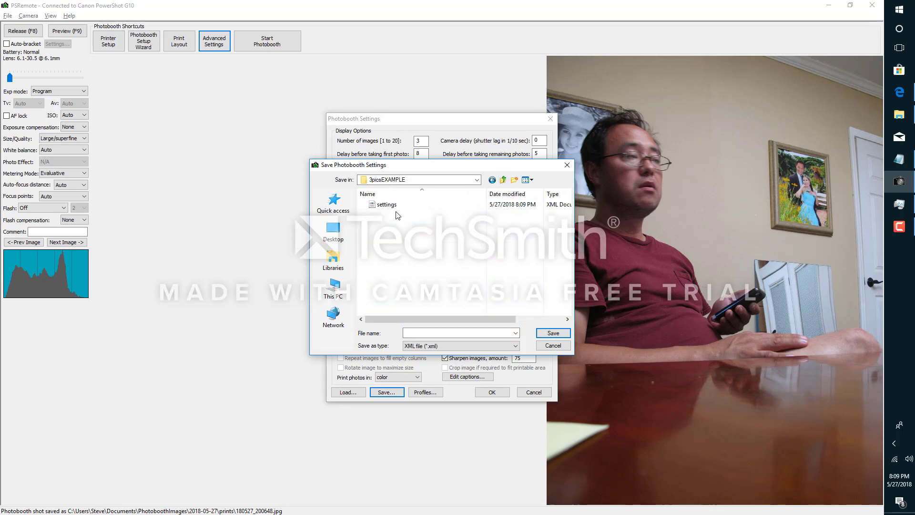
double_click(387, 205)
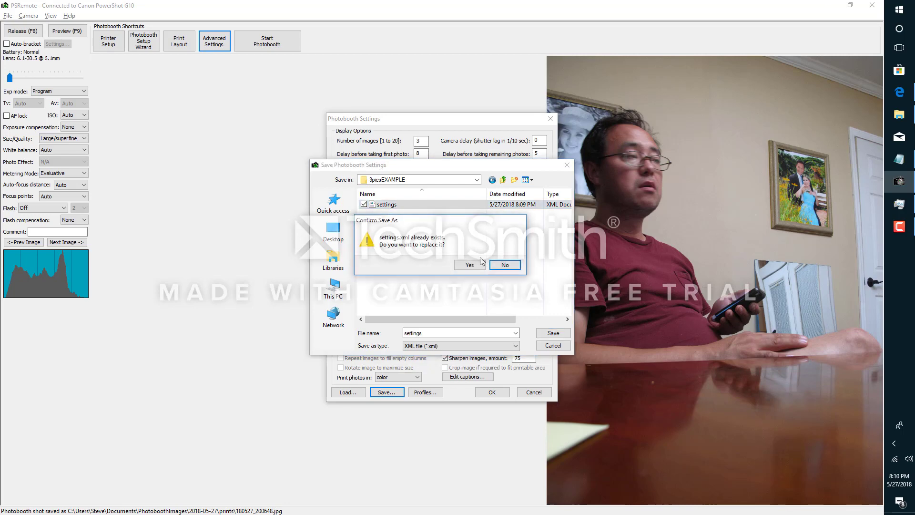
left_click(469, 265)
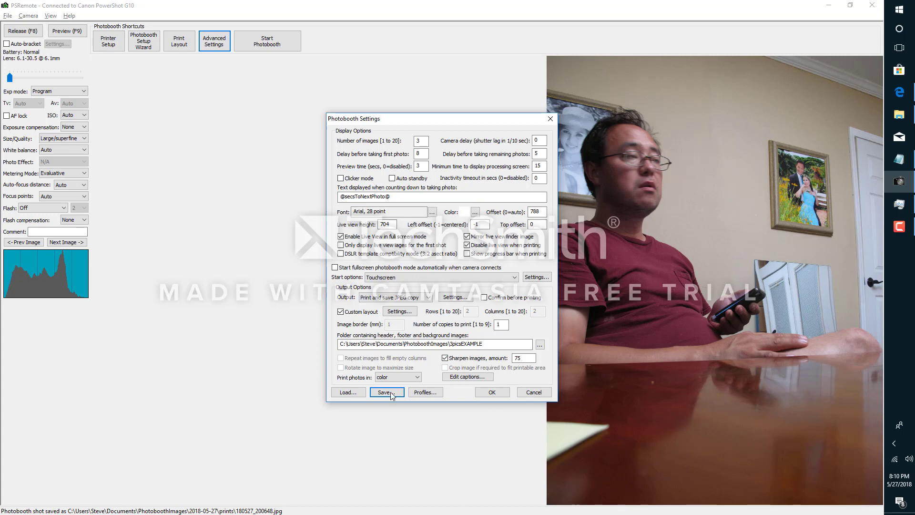
- Open the custom layout editor, and compare the previous prints 180527_191711 and 180527_192056 in File Explorer
left_click(402, 312)
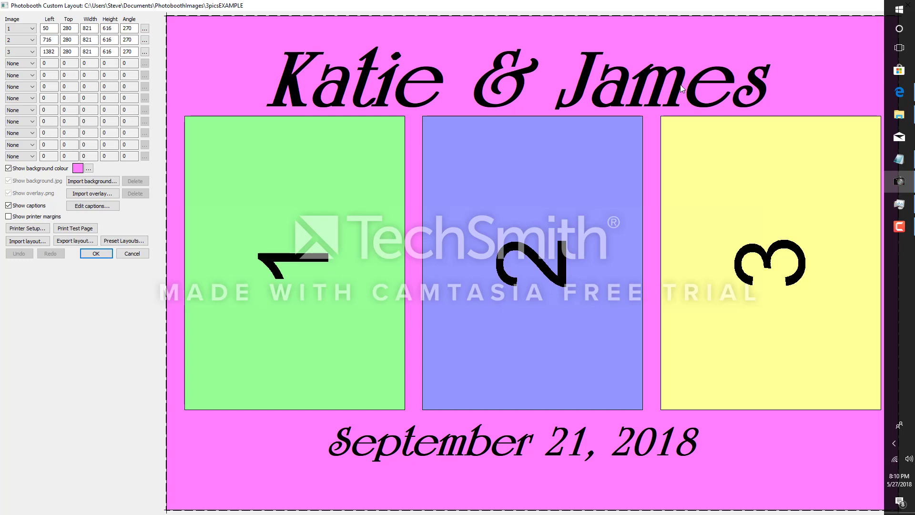
left_click(899, 114)
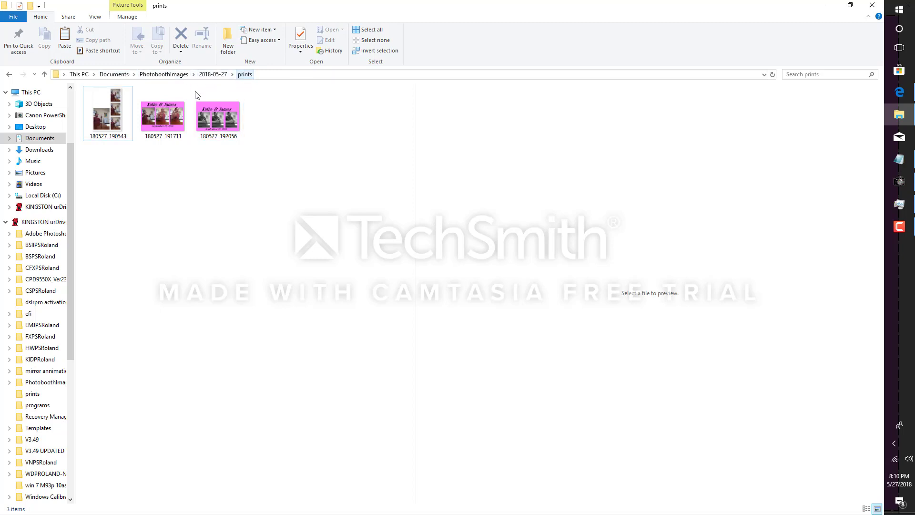
left_click(175, 104)
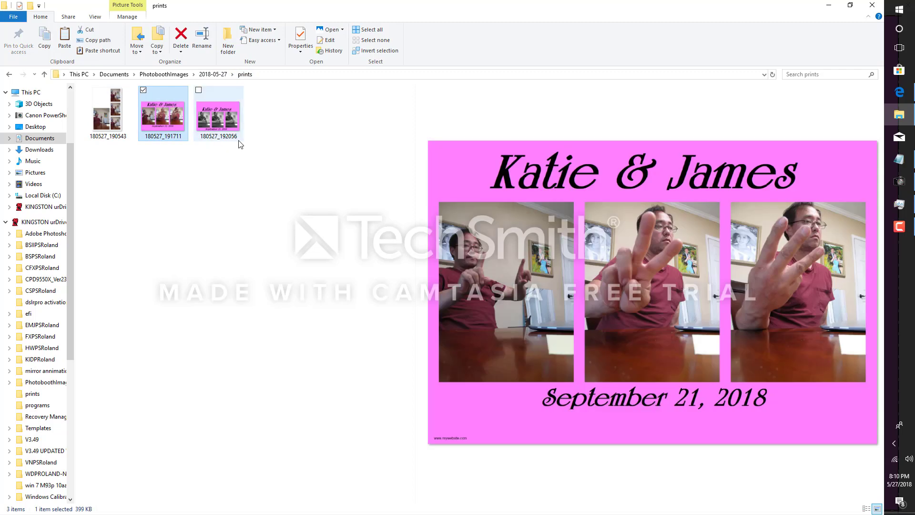
left_click(221, 122)
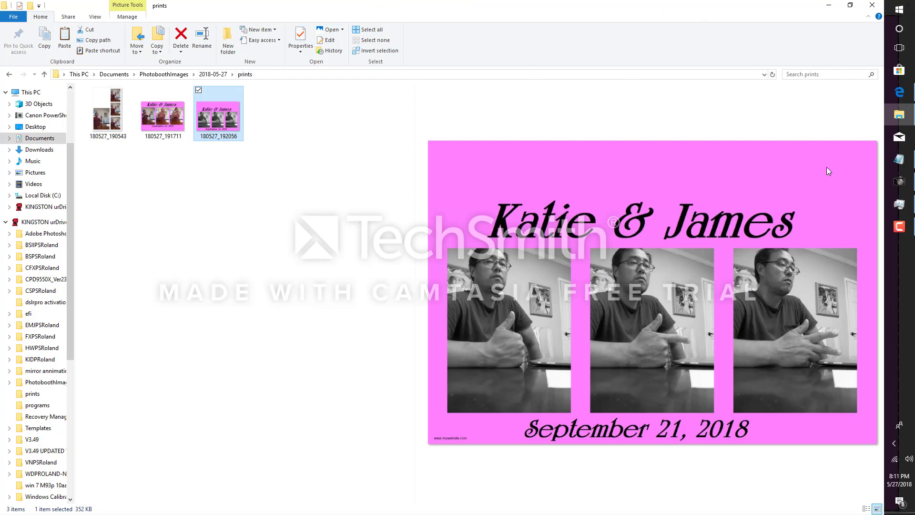
left_click(905, 189)
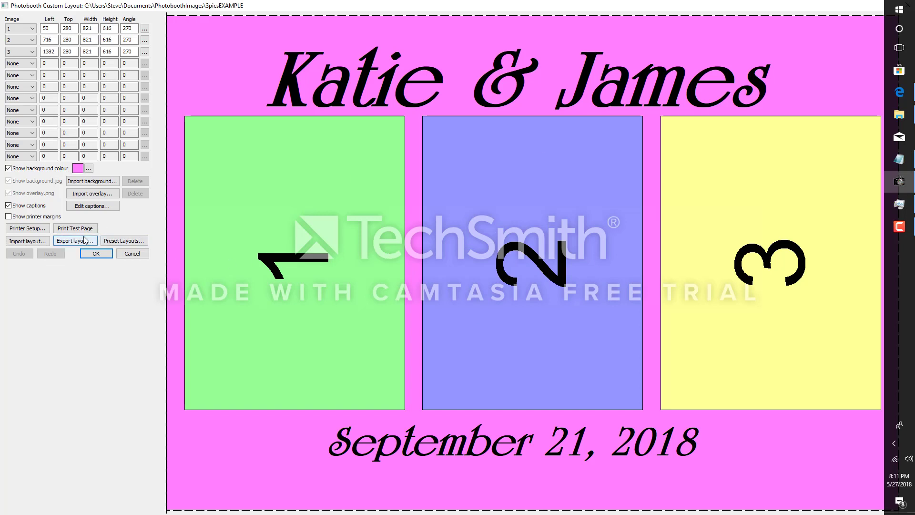
- In the preset layout, set the top margin to 400 pixels and the left margin, right margin and spacing to 88 pixels each
left_click(119, 242)
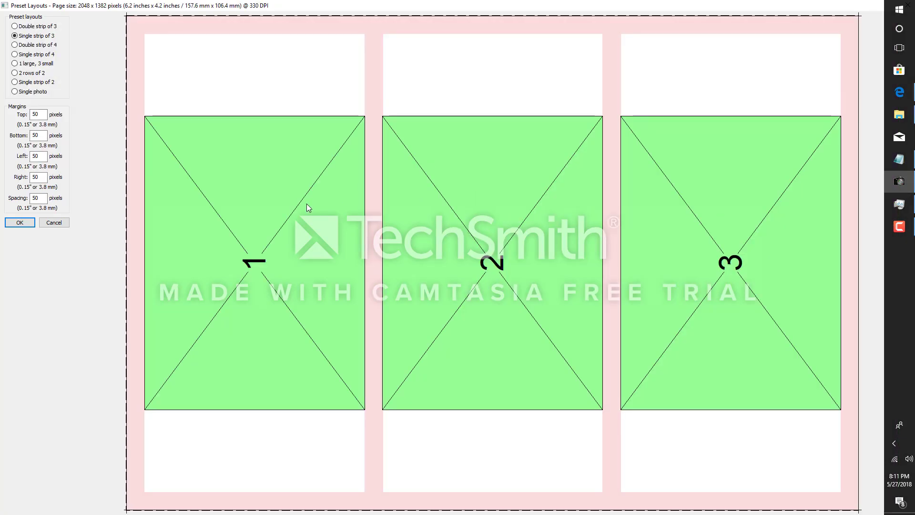
double_click(43, 115)
type("400")
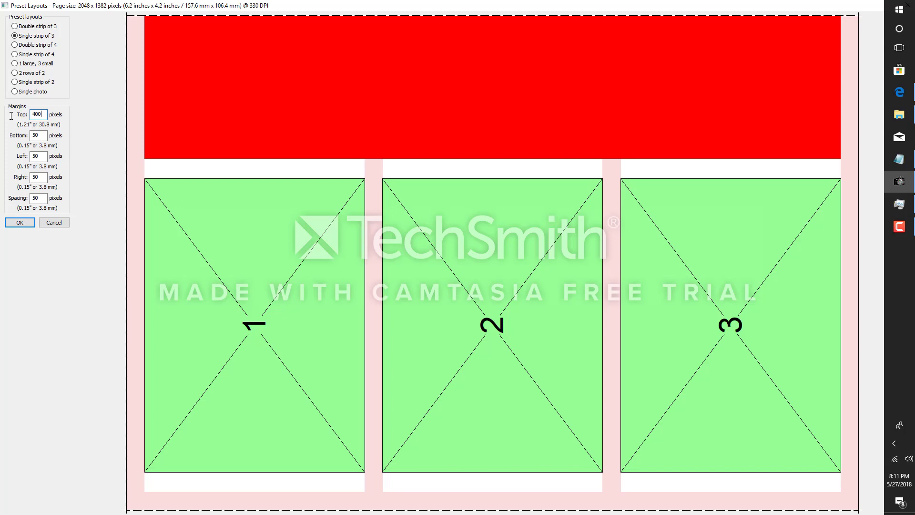
double_click(40, 157)
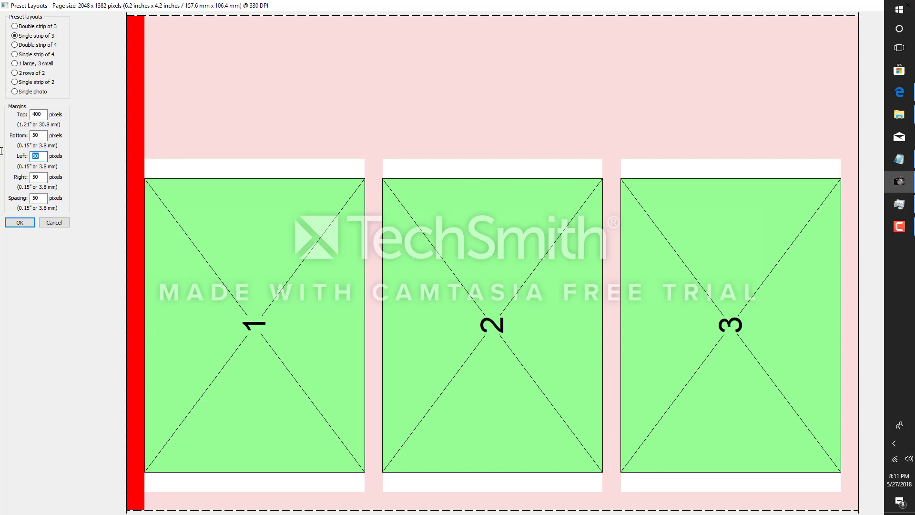
type("88")
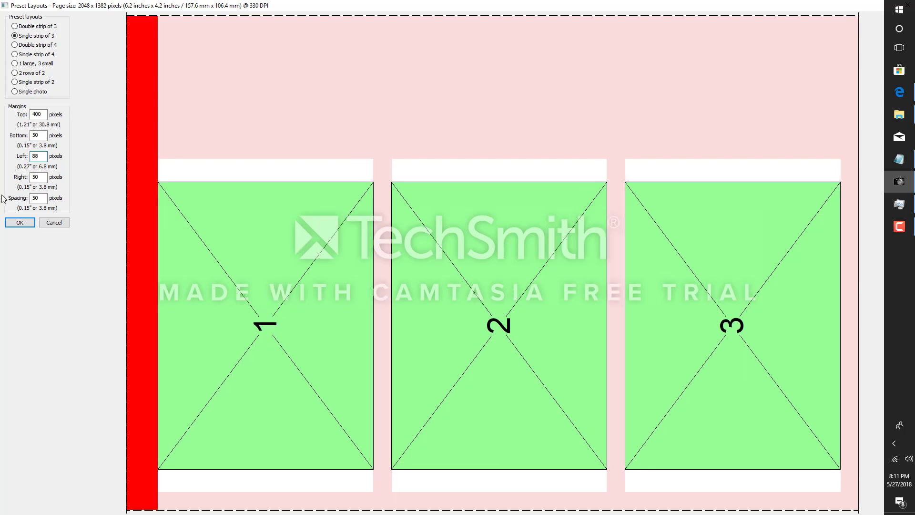
double_click(34, 177)
type("88")
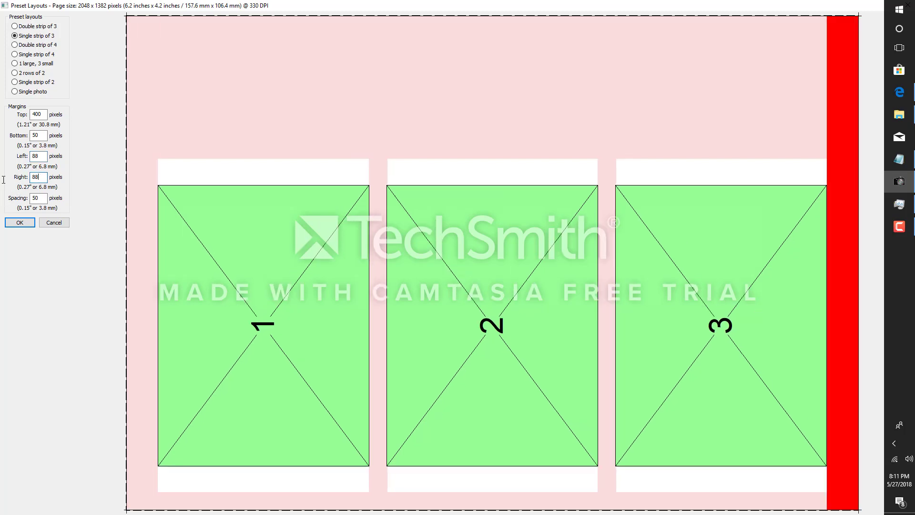
left_click_drag(42, 197, 1, 213)
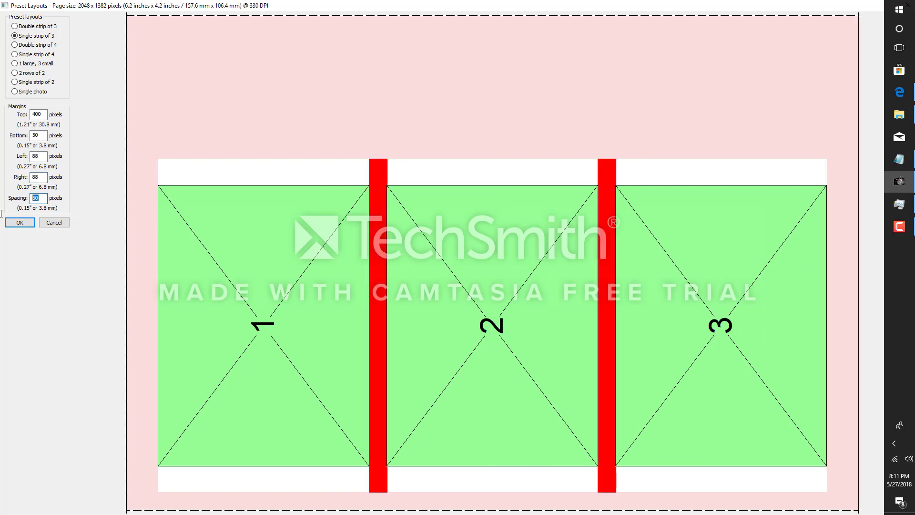
type("88")
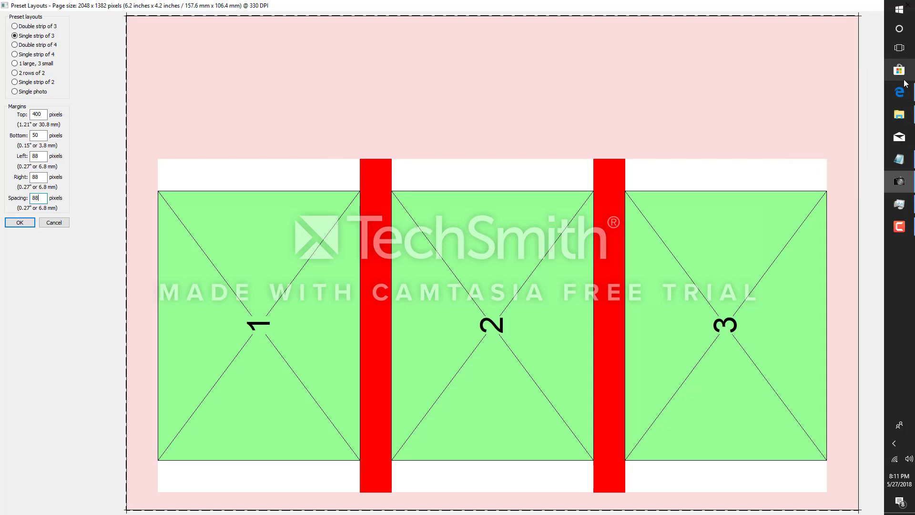
- Switch to the Canva design "Copy of James& Katie" in the browser
left_click(901, 96)
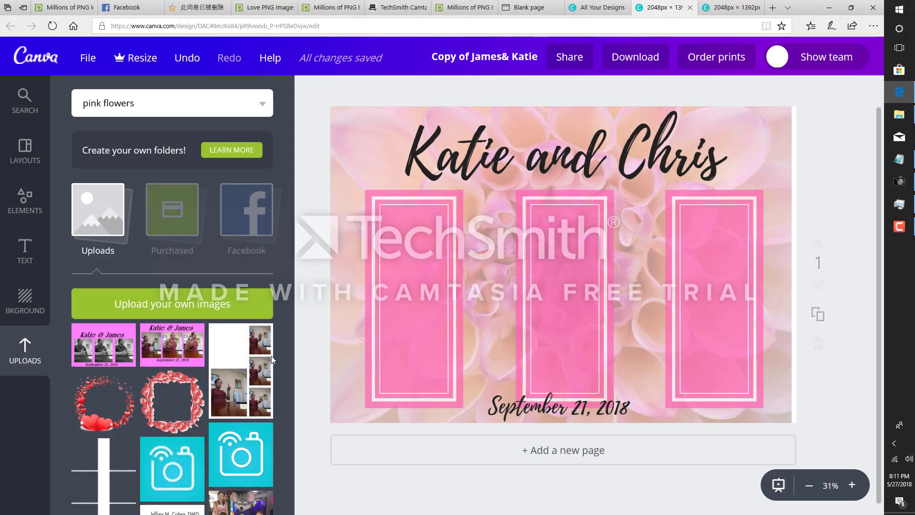
left_click(181, 343)
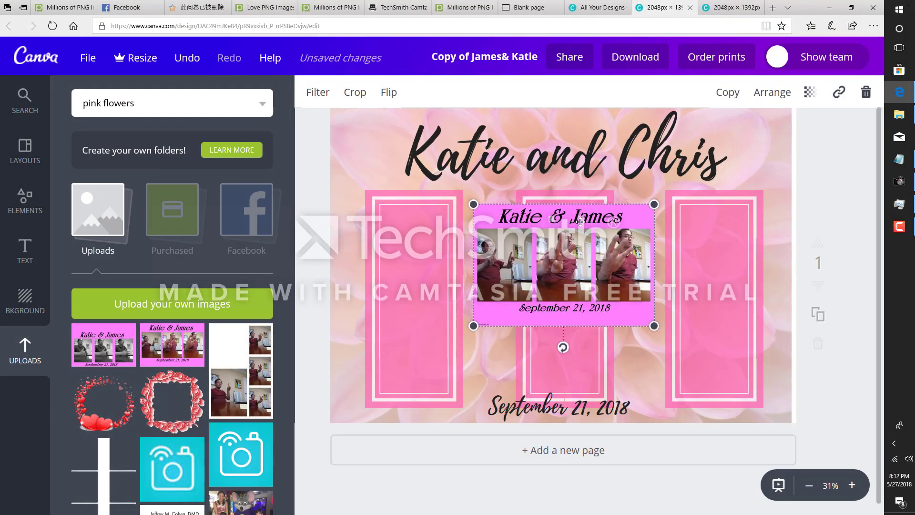
left_click_drag(580, 226, 547, 233)
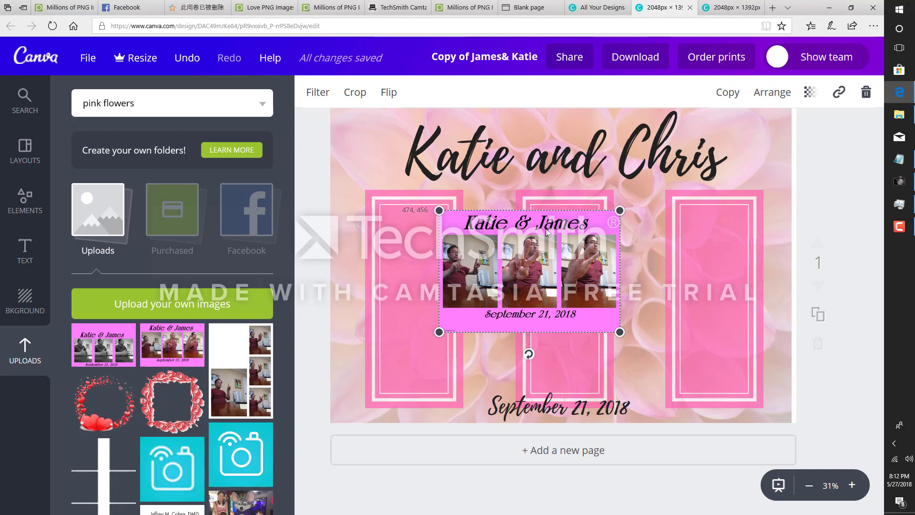
left_click_drag(548, 232, 513, 245)
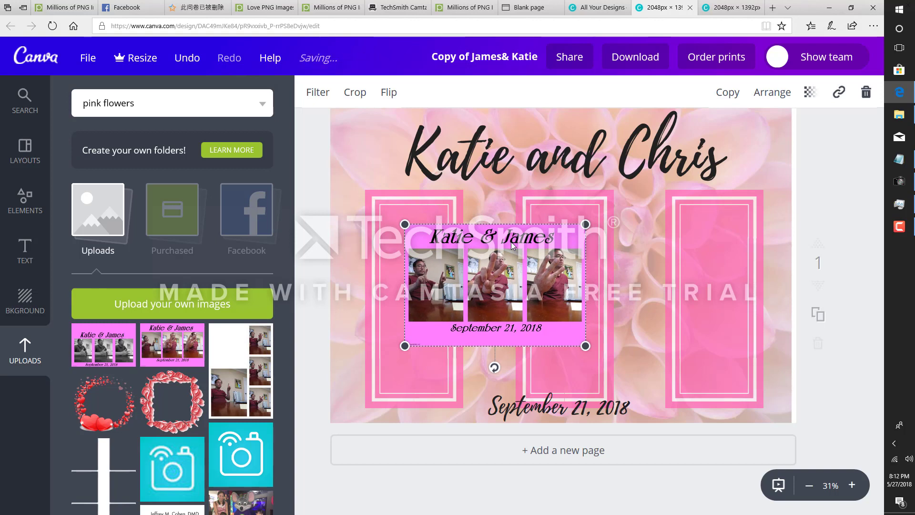
key("Delete")
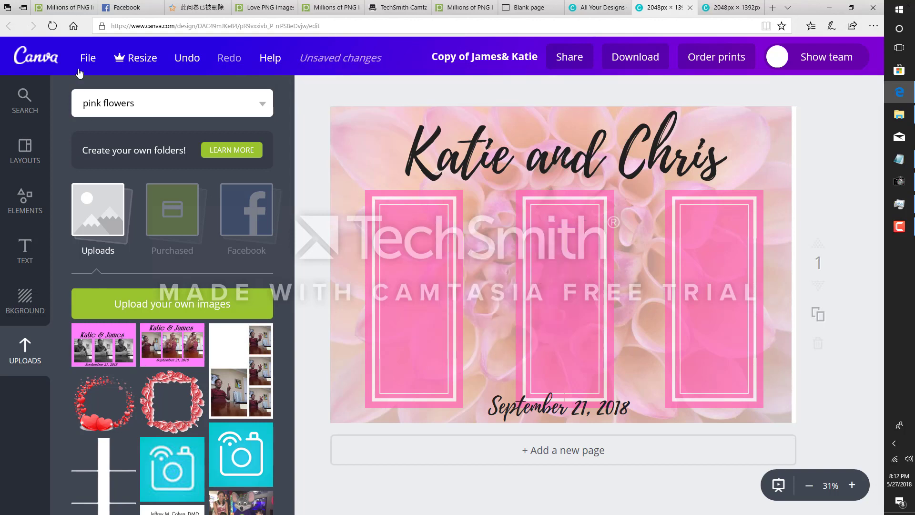
- Upload the sample print 180527_192056 from the 2018-05-27 prints folder to the image uploads
left_click(181, 307)
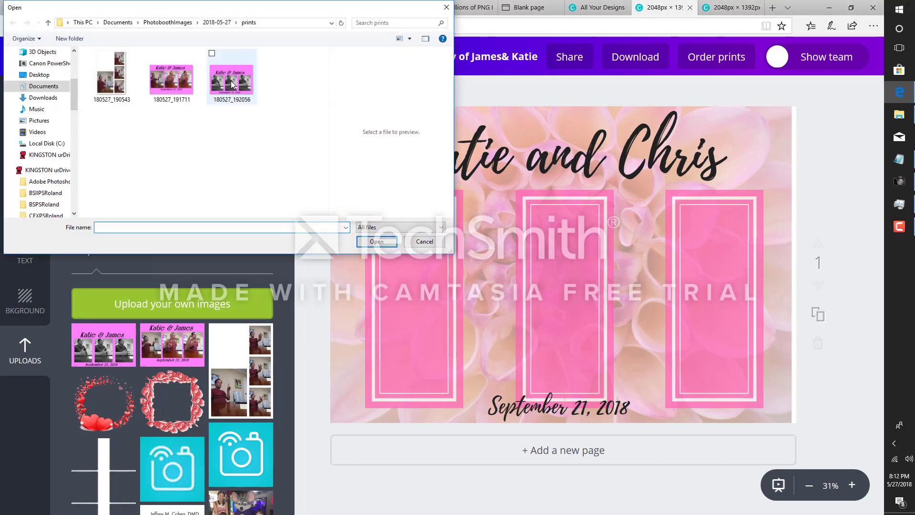
left_click(233, 84)
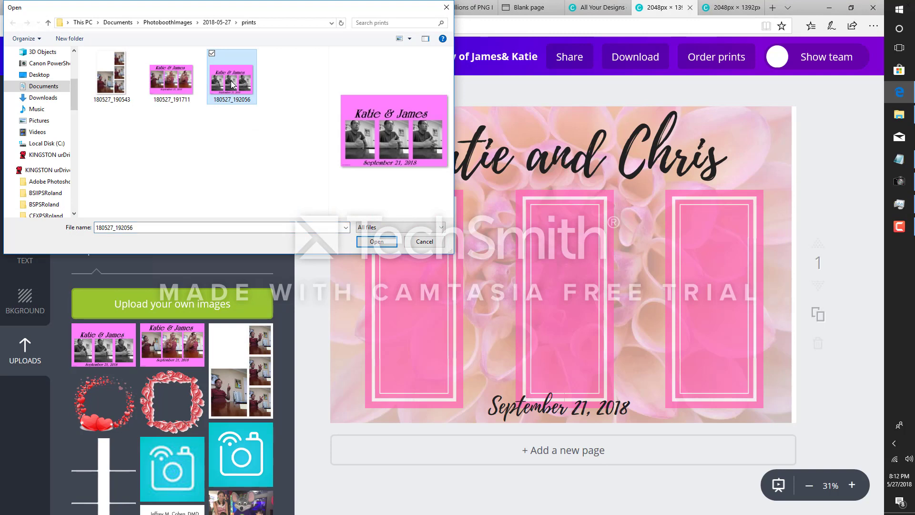
left_click(390, 246)
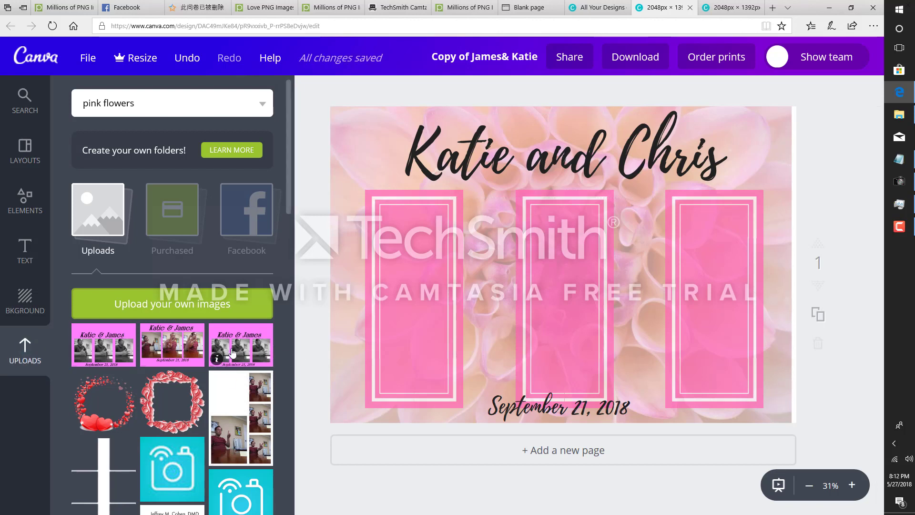
- Return to the Canva home page and create a new design with custom dimensions of 2048 × 1392 px
left_click(91, 59)
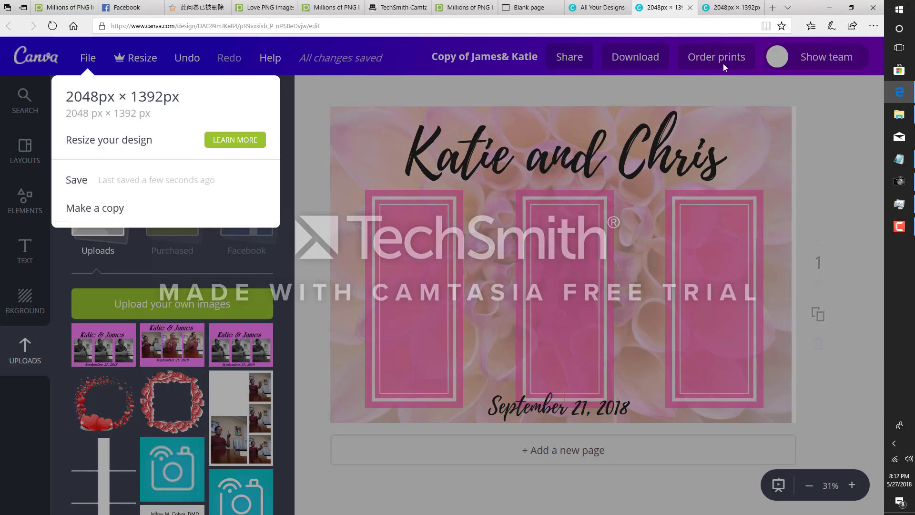
left_click(120, 214)
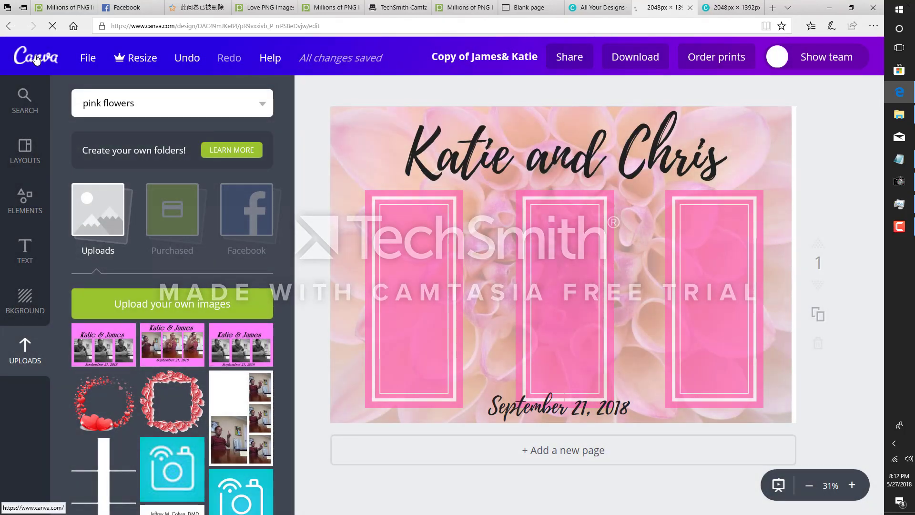
left_click(37, 59)
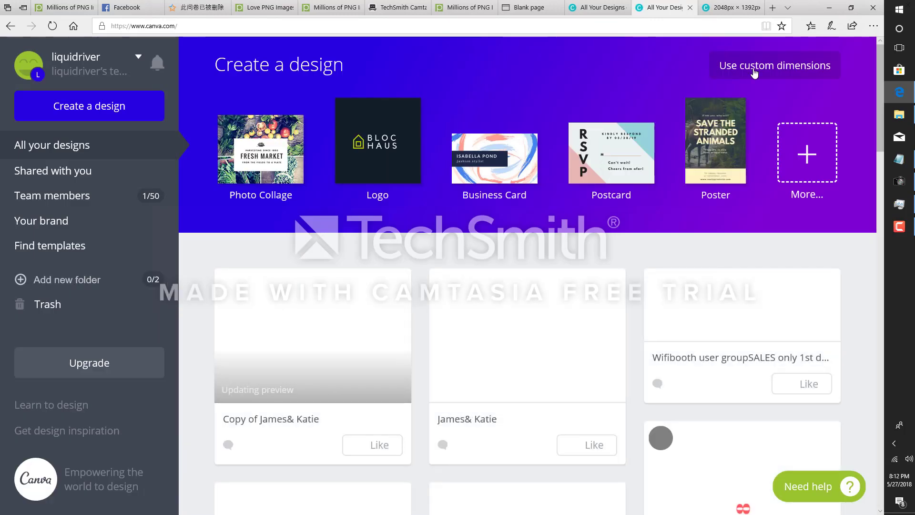
left_click(755, 73)
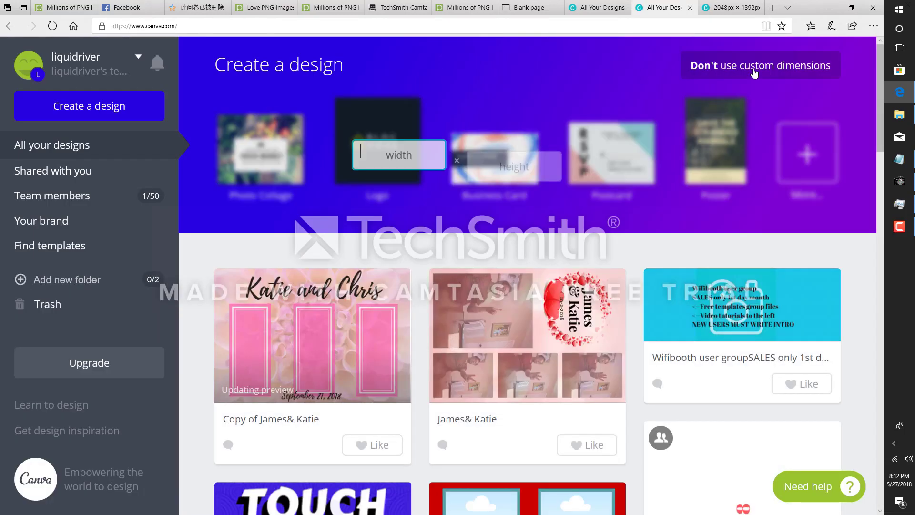
left_click(406, 151)
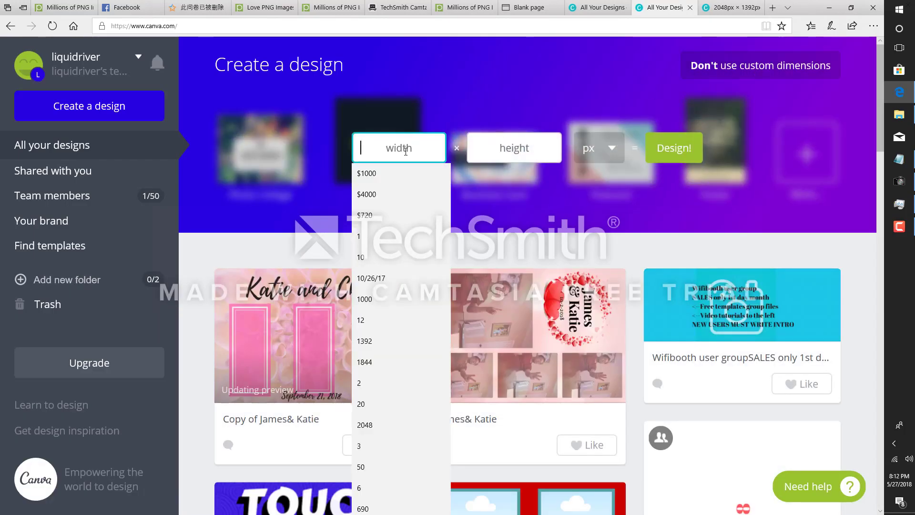
type("2048")
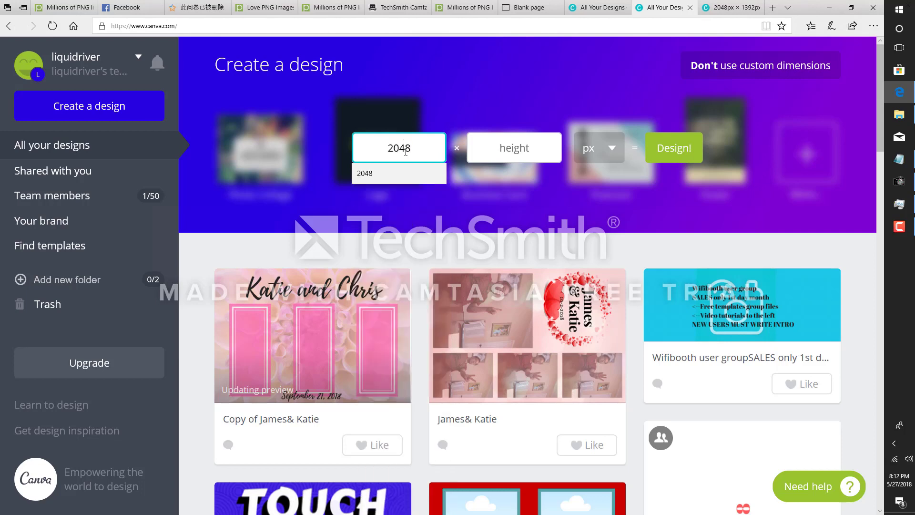
type("1")
key("BackSpace")
left_click(505, 149)
type("1392")
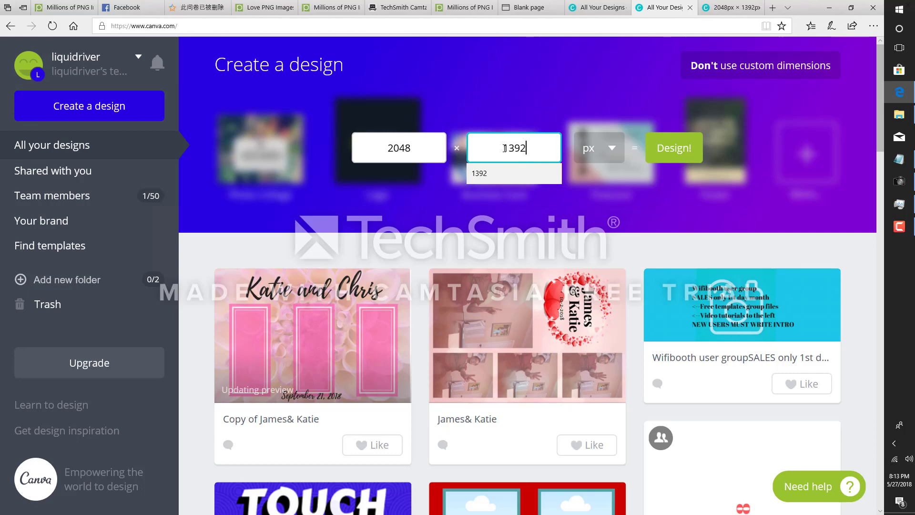
left_click(685, 153)
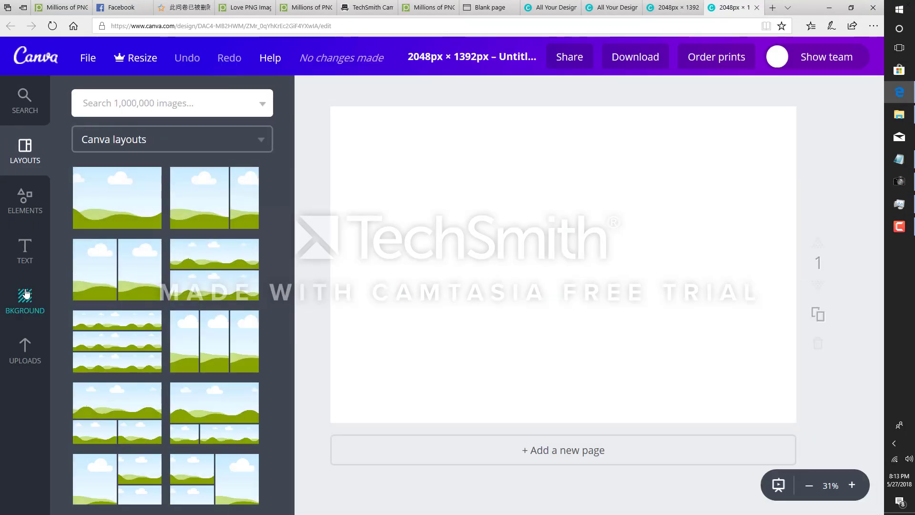
- Search the image library for "pink flowers"
left_click(26, 296)
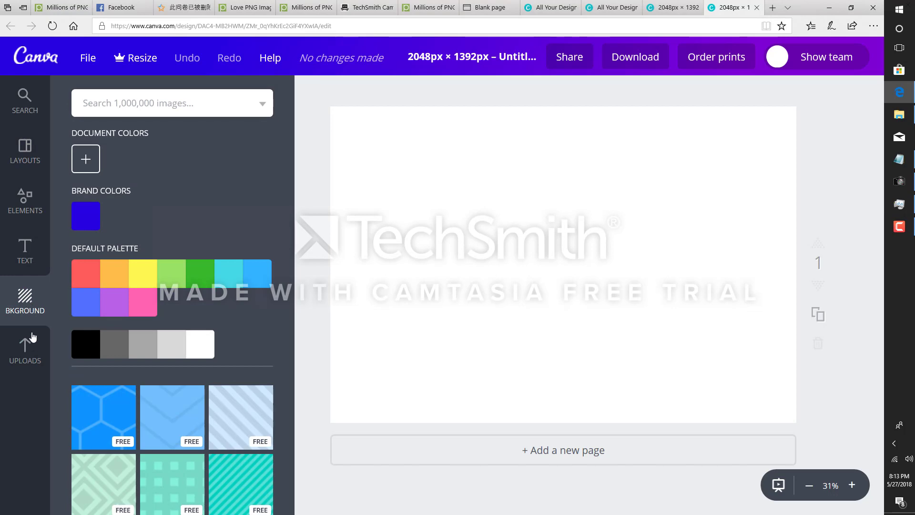
left_click(32, 338)
scroll(202, 368, "down", 3)
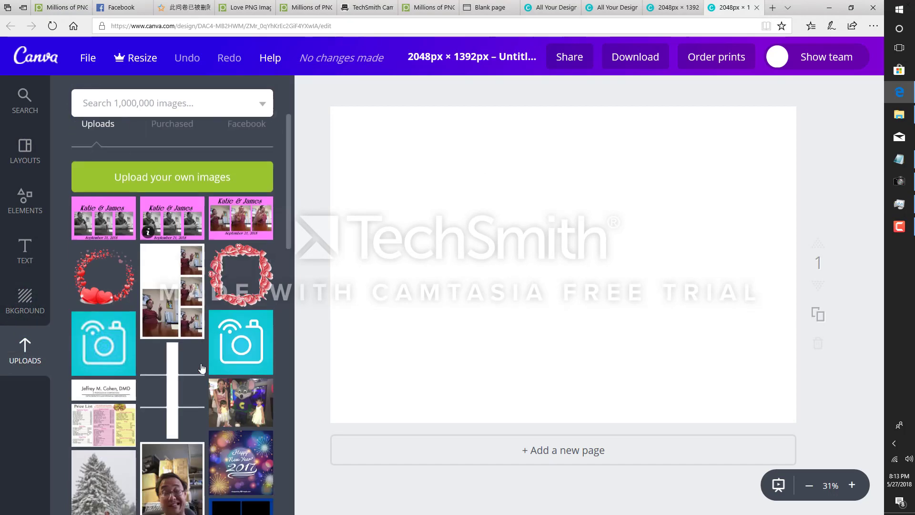
scroll(202, 368, "down", 3)
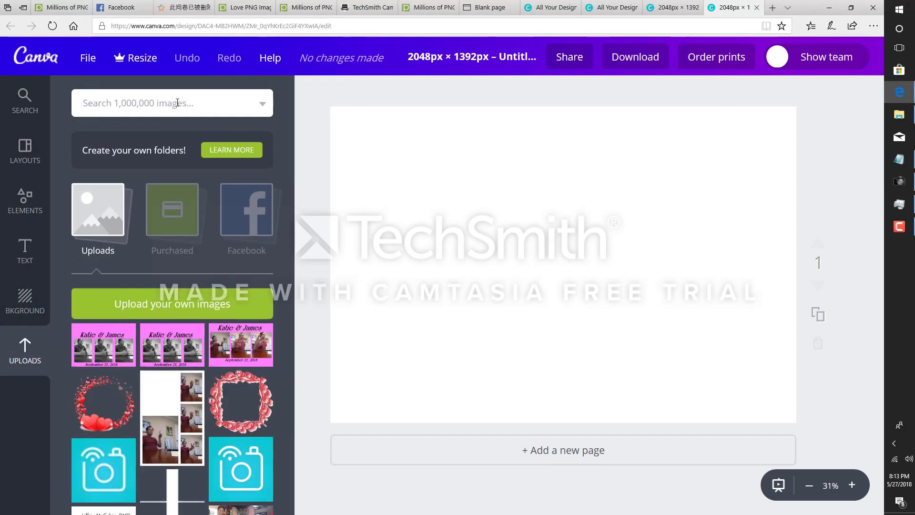
left_click(177, 103)
type("pink flowers")
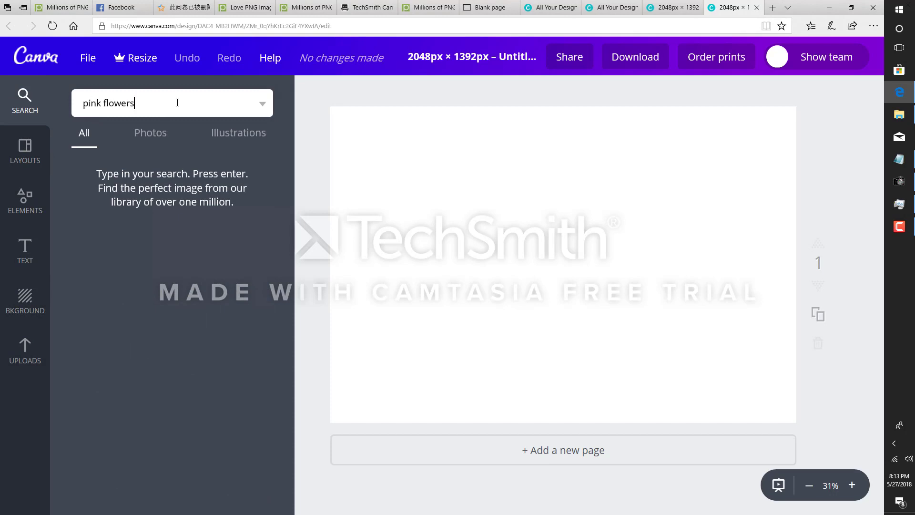
key("Return")
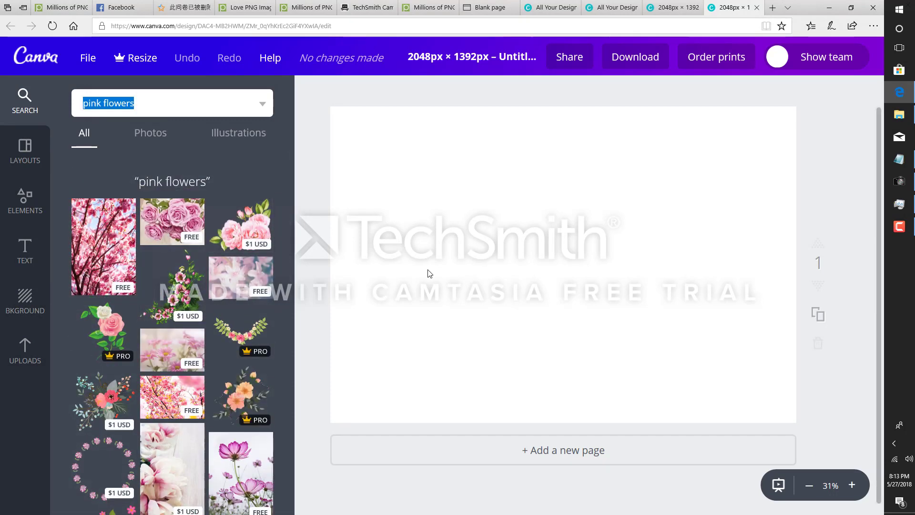
- Place the free close-up photo of pink roses on the page, starting from the page's upper-left corner
scroll(114, 403, "down", 4)
scroll(114, 403, "down", 5)
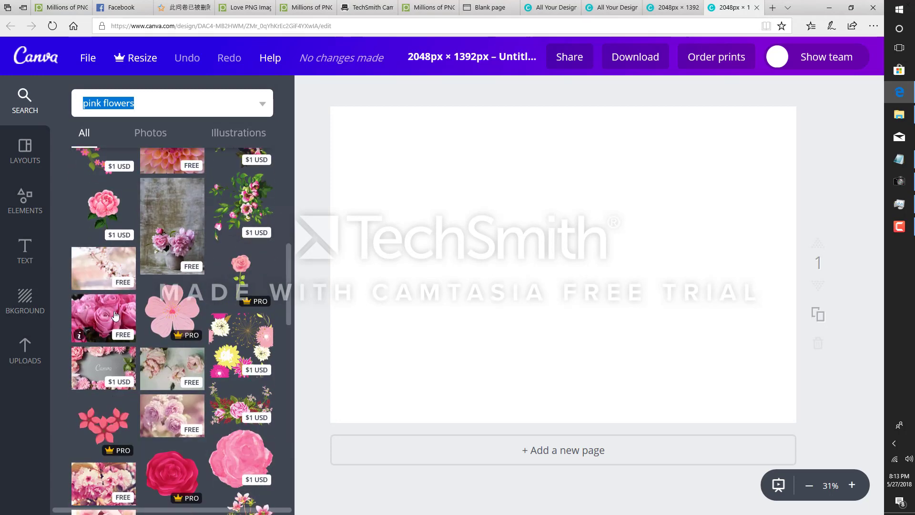
left_click_drag(115, 316, 604, 300)
left_click_drag(485, 239, 318, 116)
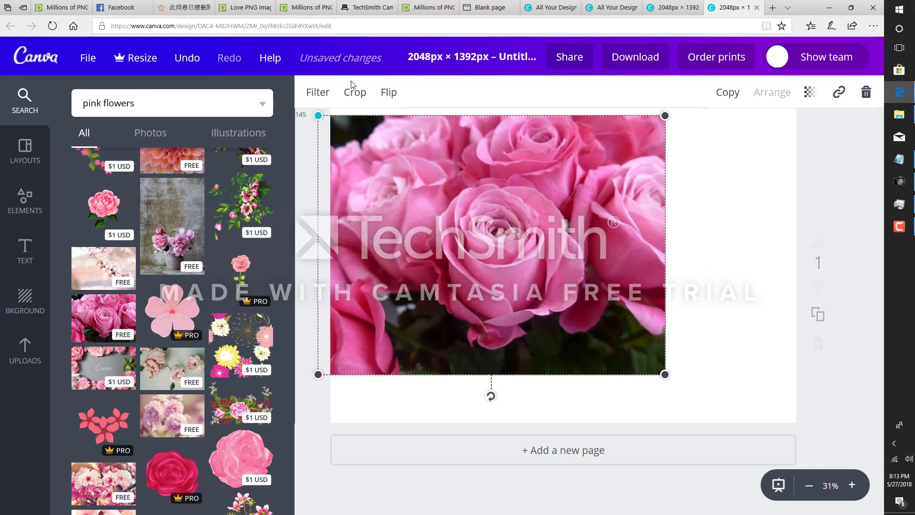
- Enlarge and reposition the roses photo to cover the whole page, and set its transparency to 52
left_click_drag(667, 375, 839, 447)
left_click_drag(676, 355, 667, 321)
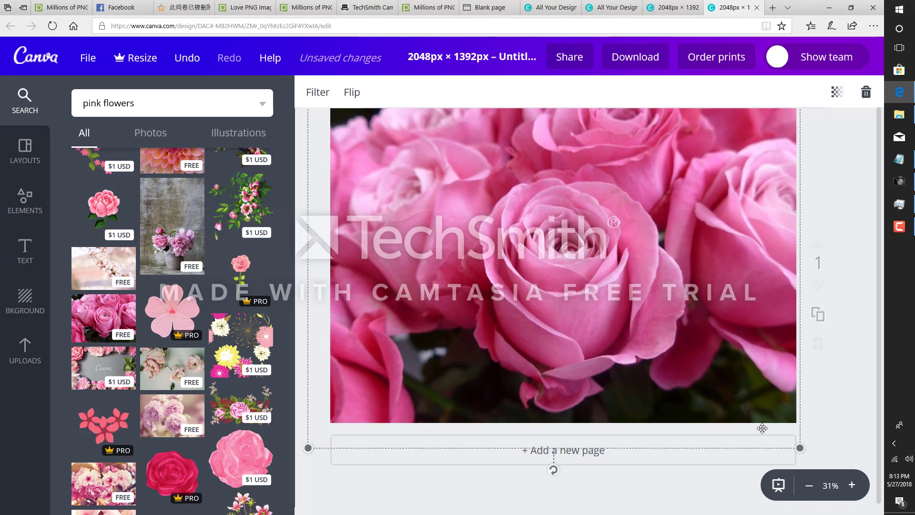
left_click_drag(800, 448, 903, 512)
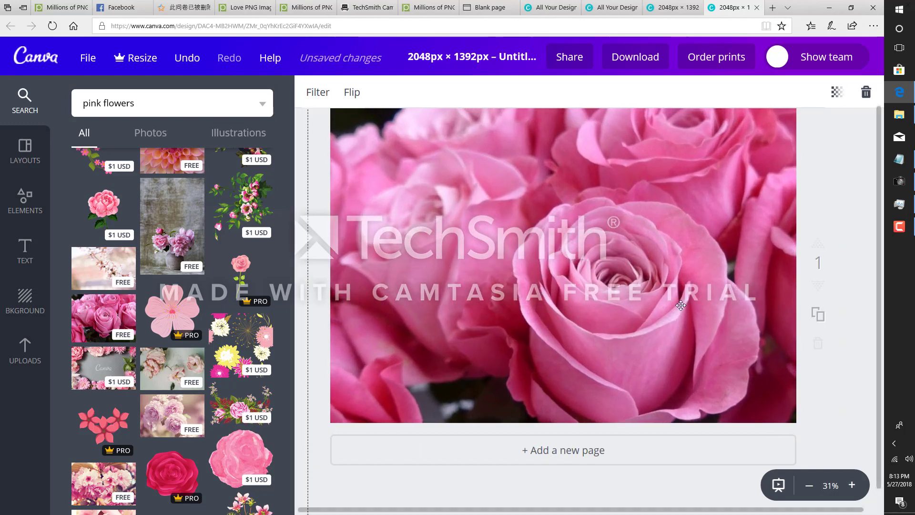
left_click_drag(679, 301, 582, 328)
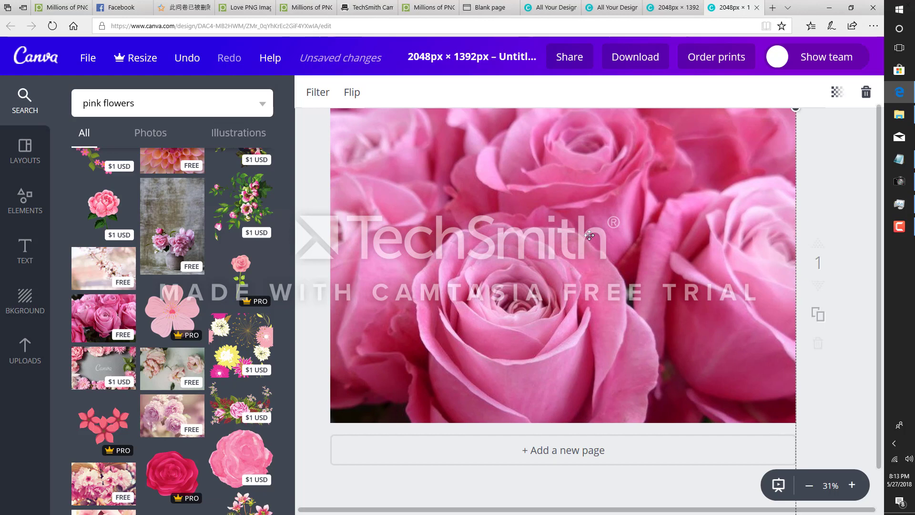
left_click(840, 95)
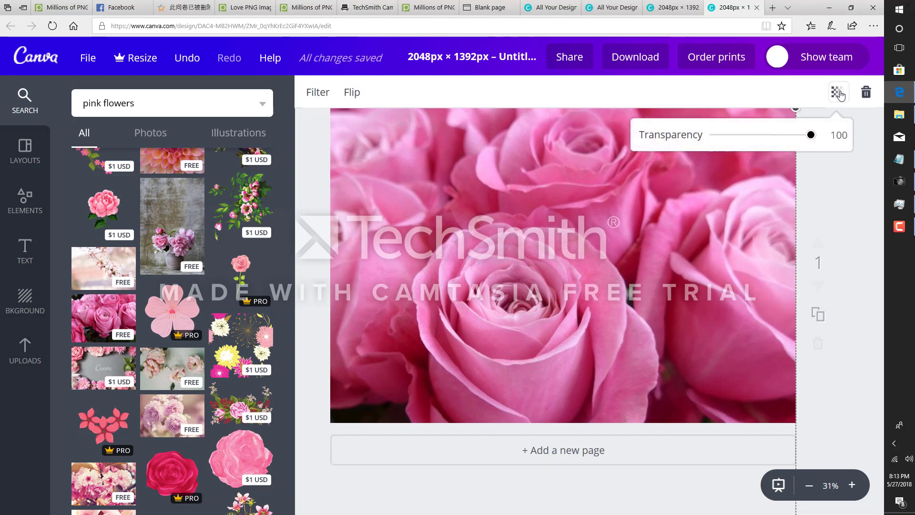
left_click_drag(814, 137, 768, 143)
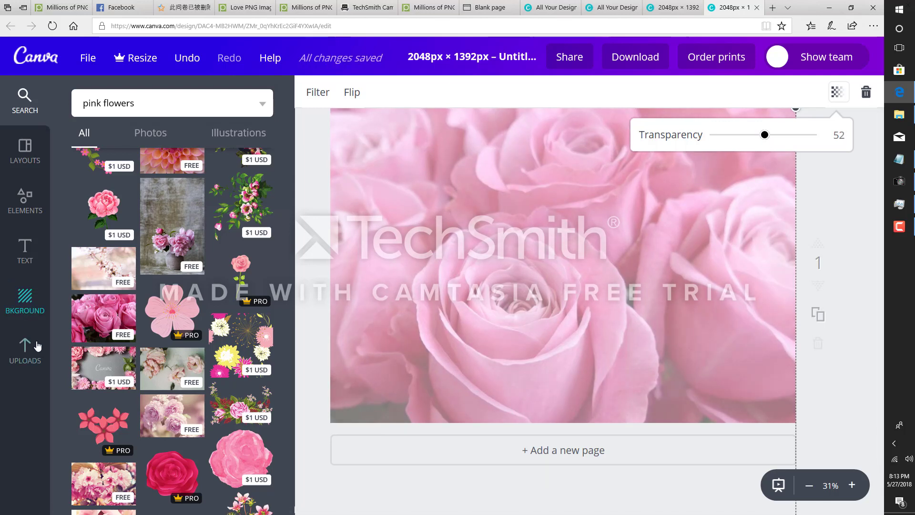
- Place the uploaded sample print with the black-and-white photos over the roses and enlarge it to about 2061 × 1392 px
left_click(28, 355)
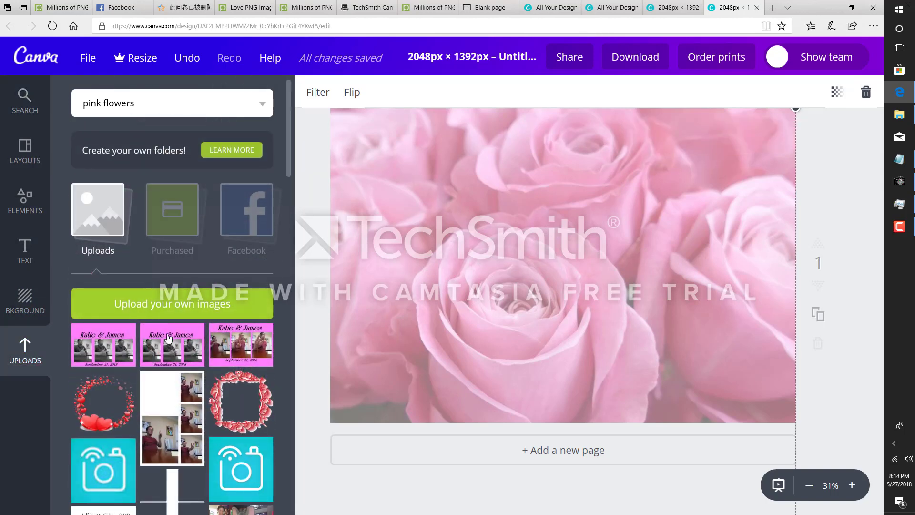
left_click_drag(176, 342, 600, 233)
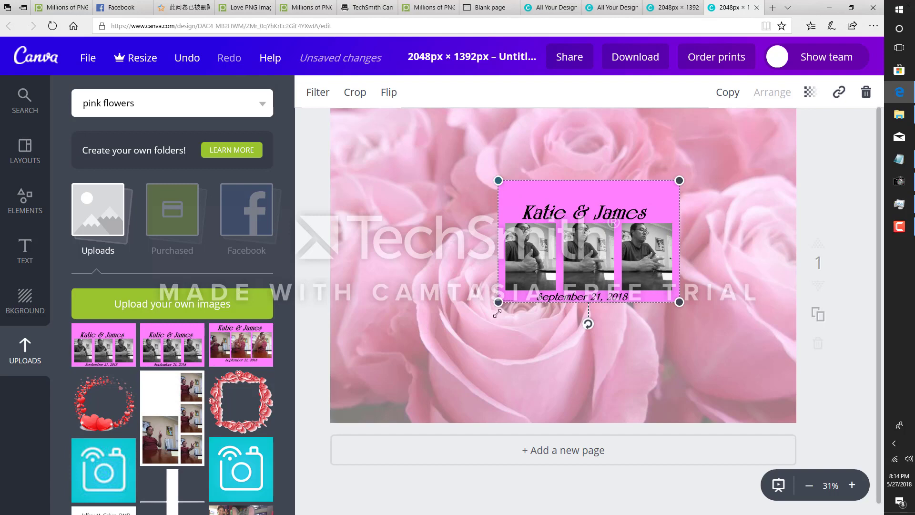
left_click_drag(499, 302, 316, 409)
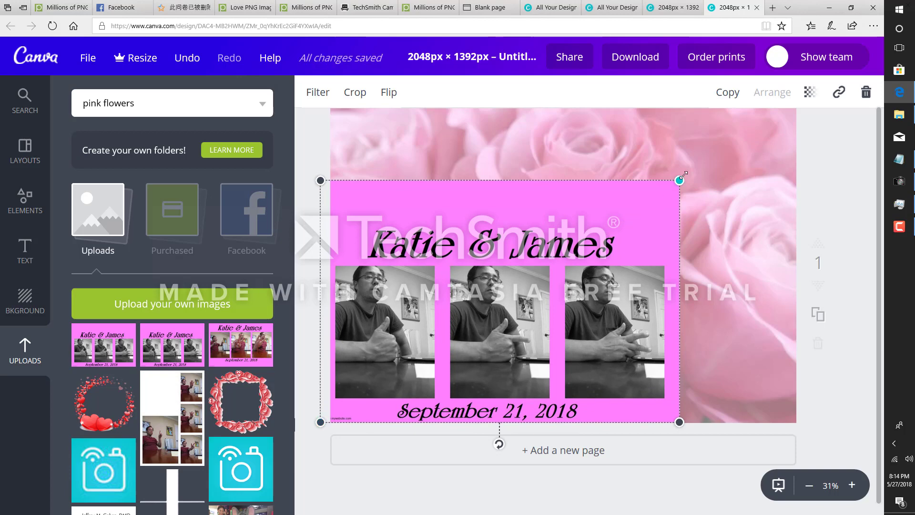
left_click_drag(688, 175, 783, 110)
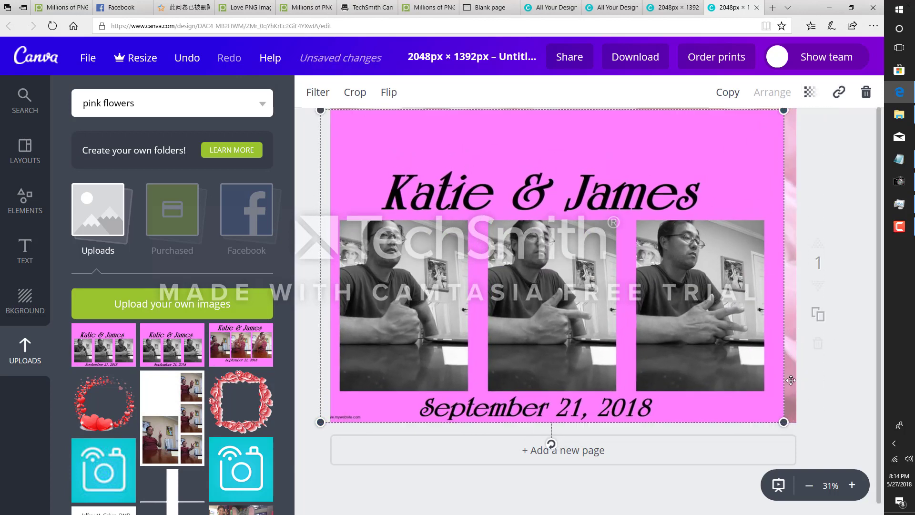
left_click_drag(779, 419, 792, 424)
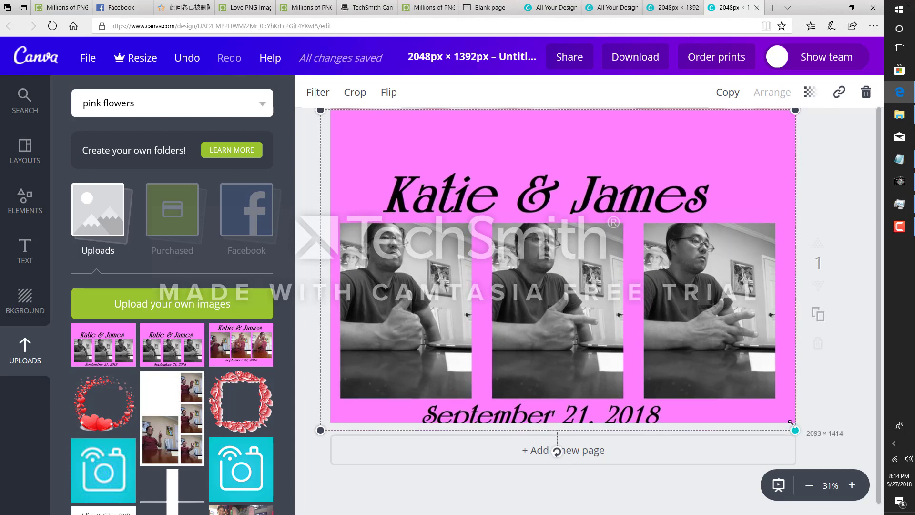
left_click_drag(792, 424, 783, 420)
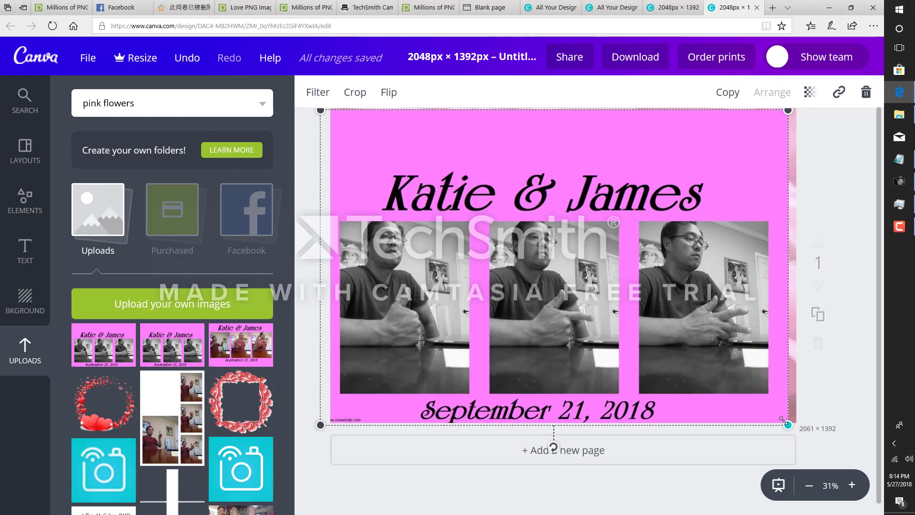
left_click_drag(783, 420, 783, 420)
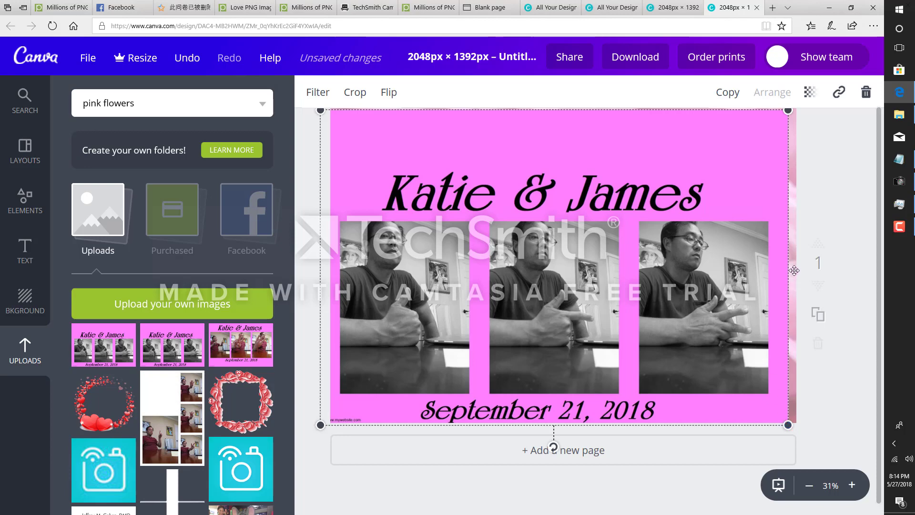
- Align the sample print with the page so it covers it fully, and set its transparency to 47
mouse_move(775, 250)
left_mouse_down()
mouse_move(785, 258)
mouse_move(784, 250)
left_mouse_up()
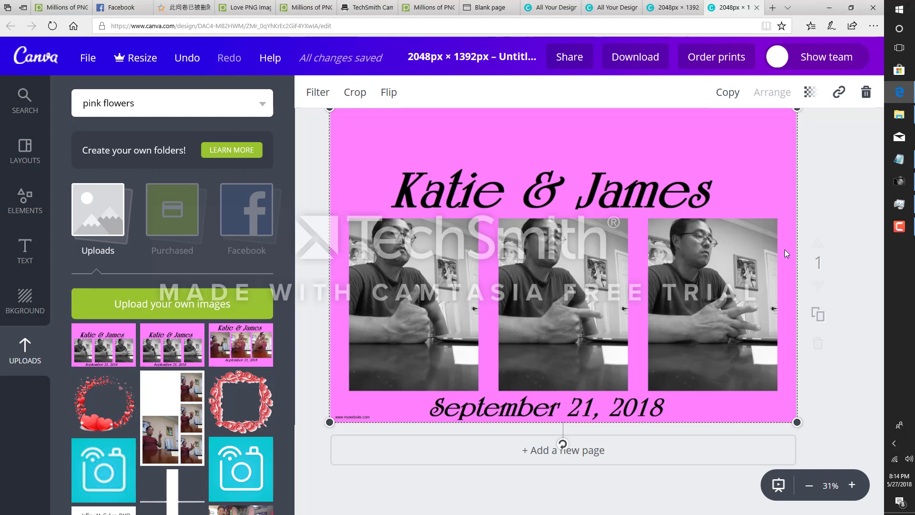
left_click(810, 92)
left_click(734, 135)
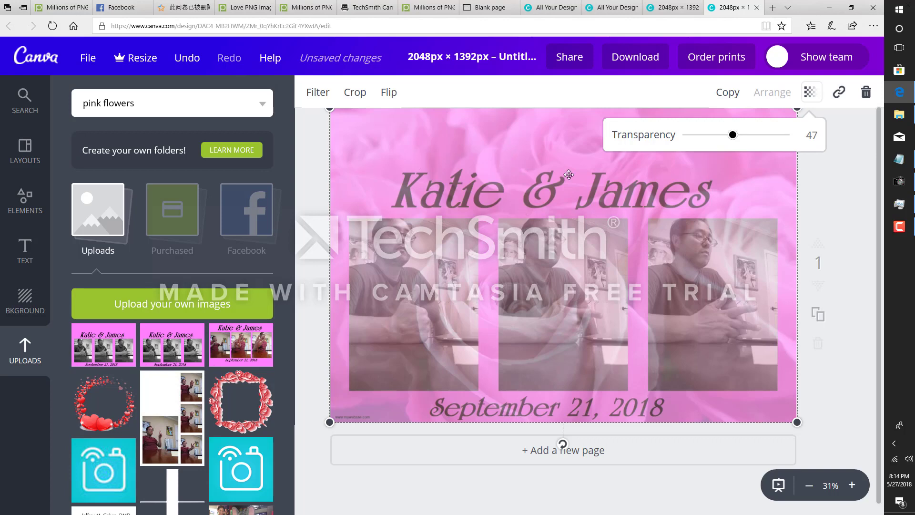
- Add a heading text above the sample's names near the page's upper edge and set its font to Playlist Script
left_click(28, 266)
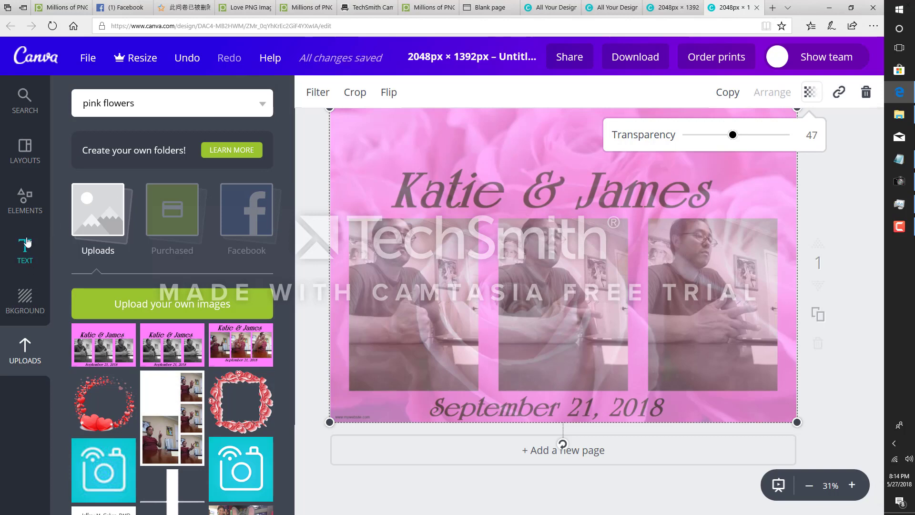
left_click_drag(162, 183, 560, 142)
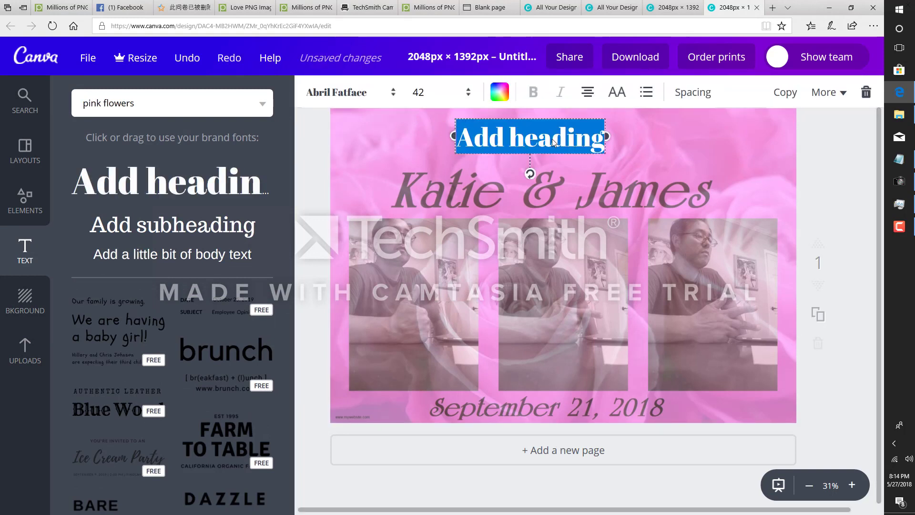
left_click(393, 94)
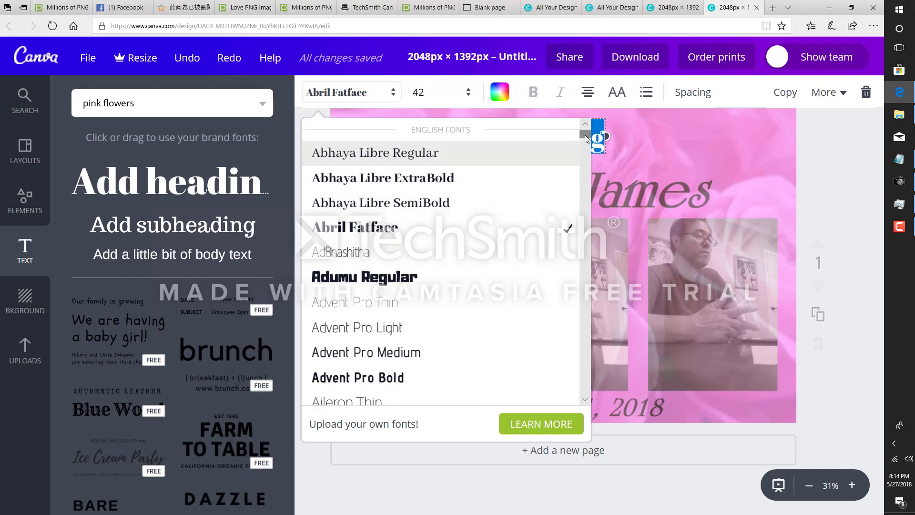
left_click_drag(585, 136, 590, 257)
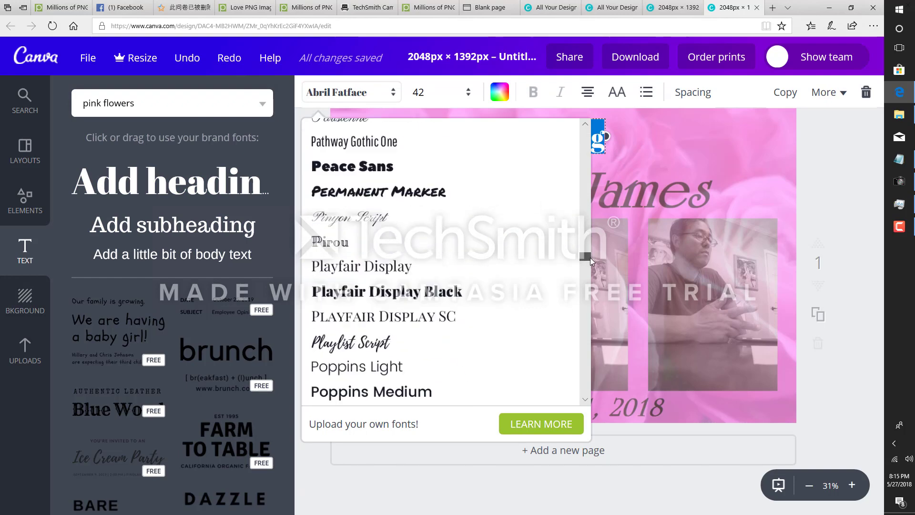
left_click(481, 343)
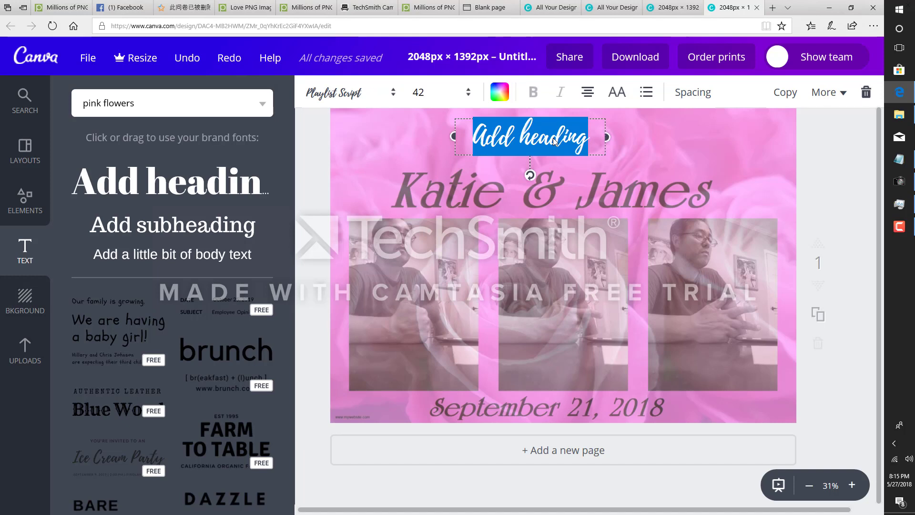
- Replace the heading's placeholder text with the couple's first names joined by an ampersand
left_click(583, 145)
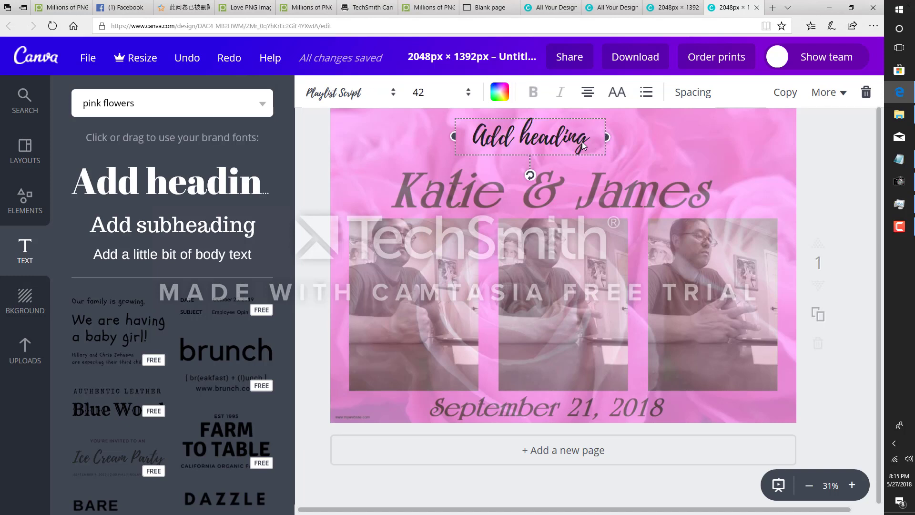
key("BackSpace")
key("BackSpace")
key("BackSpace")
key("BackSpace")
key("BackSpace")
key("BackSpace")
key("BackSpace")
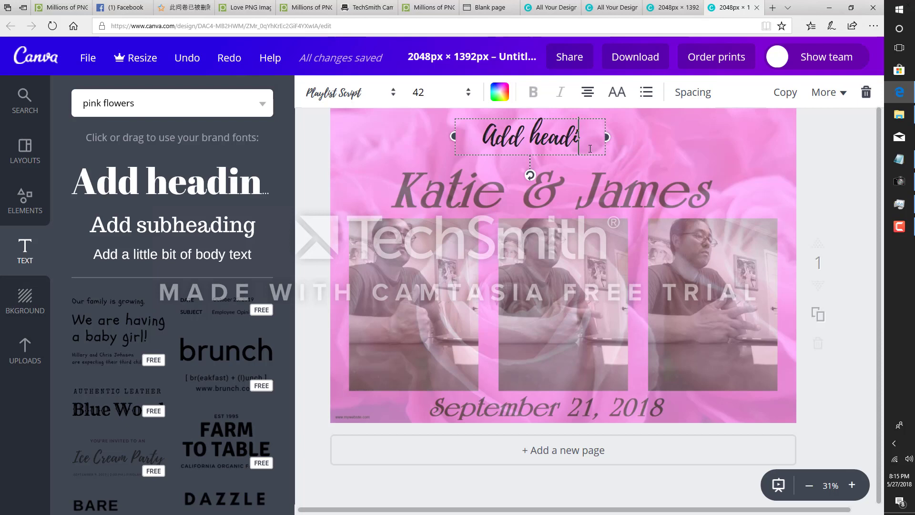
key("BackSpace")
key("BackSpace")
key("BackSpace")
key("BackSpace")
type("Kai")
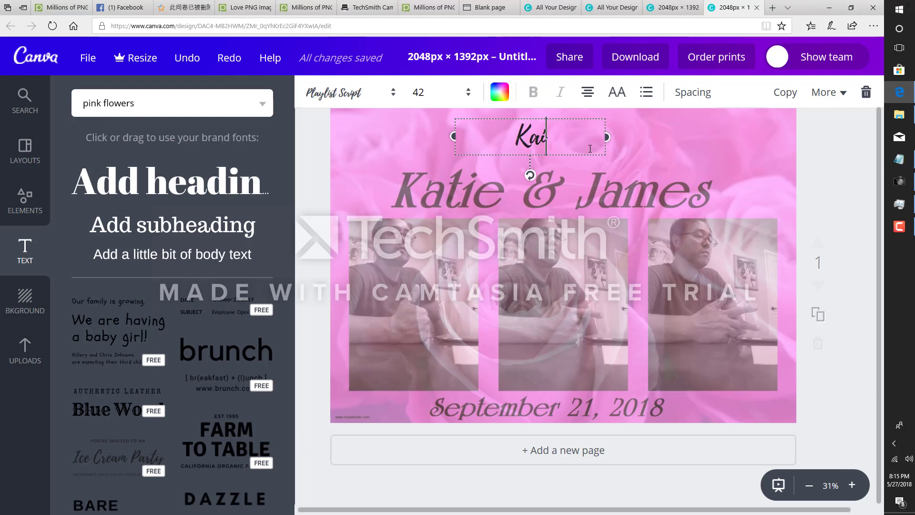
key("BackSpace")
type("tie")
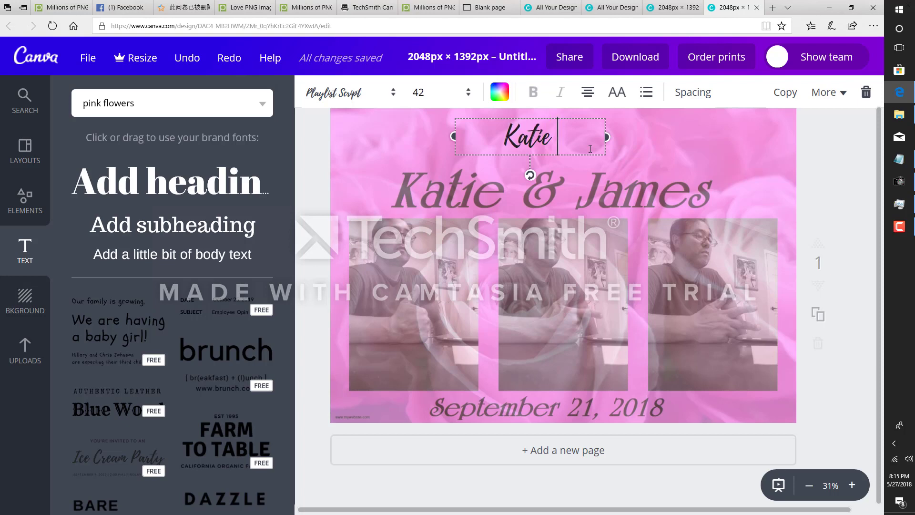
type(" & Br")
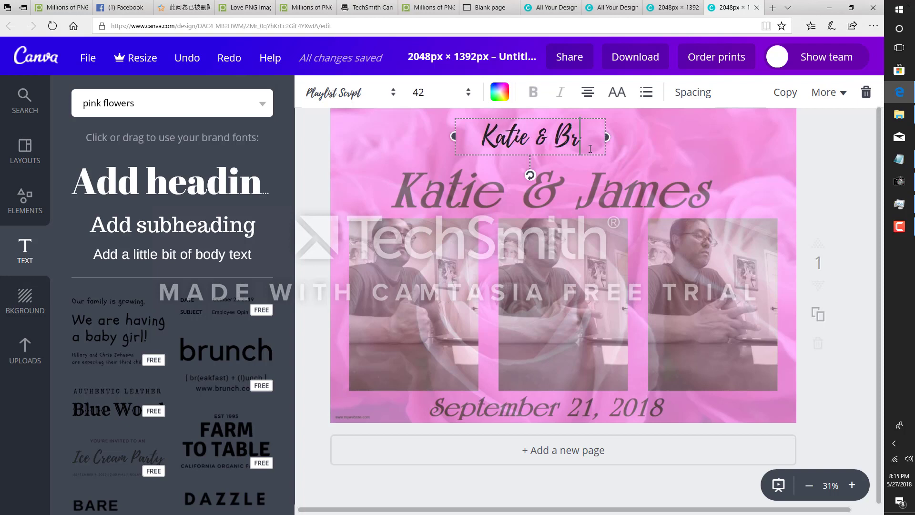
type("ad")
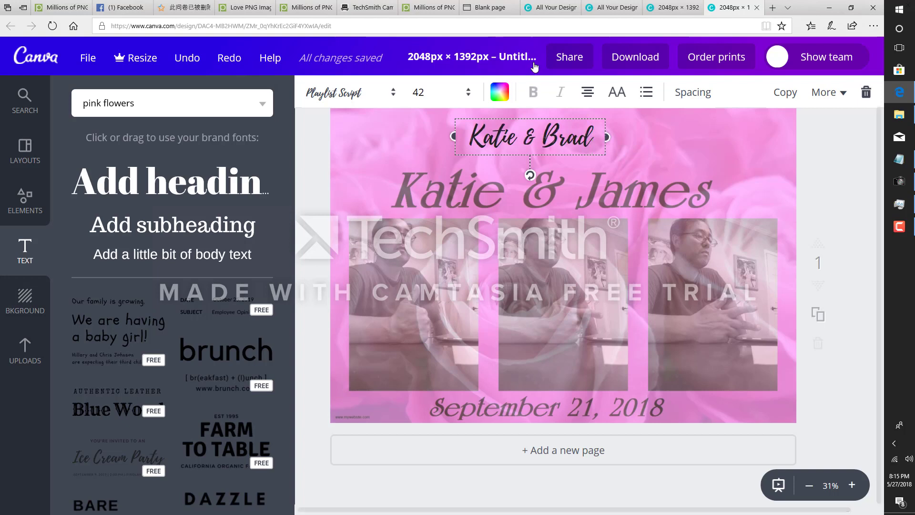
- Set the names heading's font size to 96 and move it over the sample's printed names above the photos
left_click(466, 96)
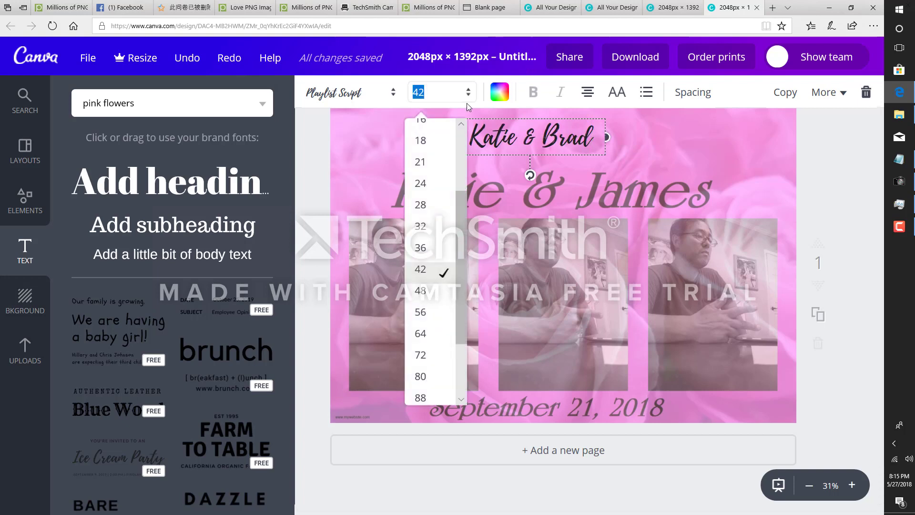
left_click(420, 397)
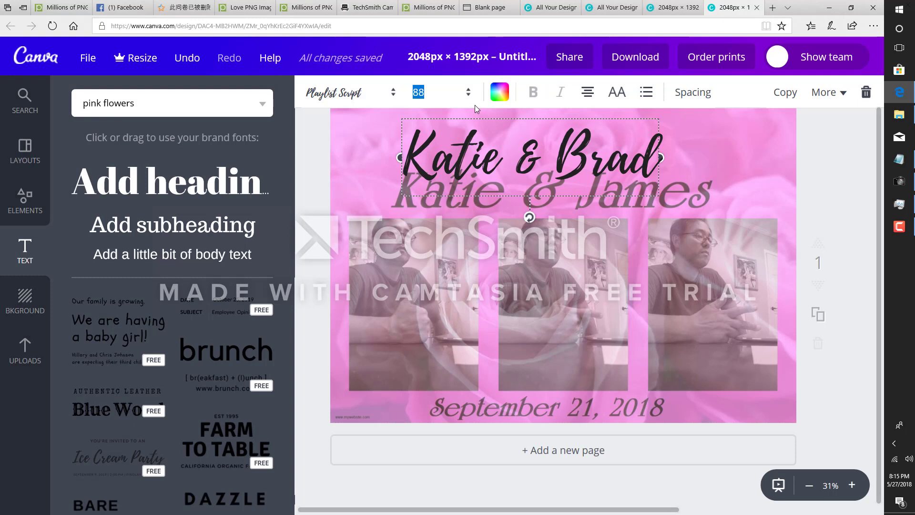
left_click(466, 96)
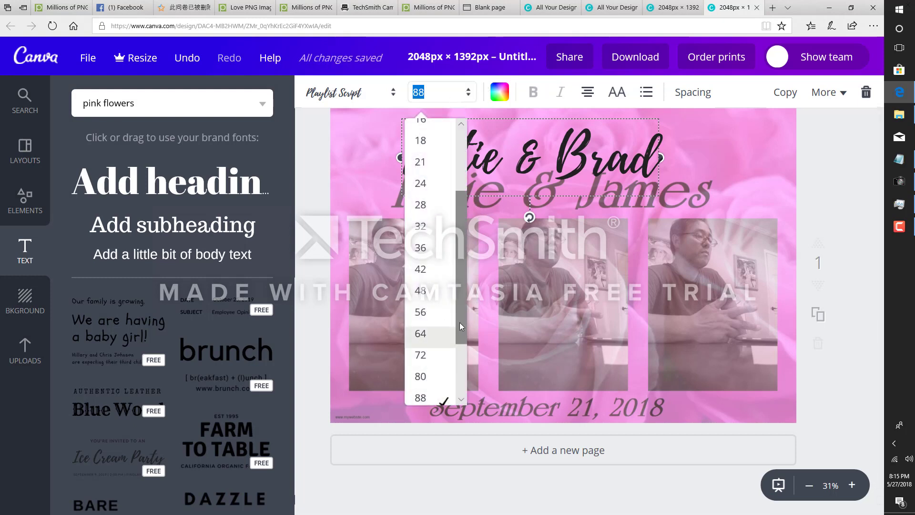
left_click_drag(460, 324, 463, 400)
left_click(420, 327)
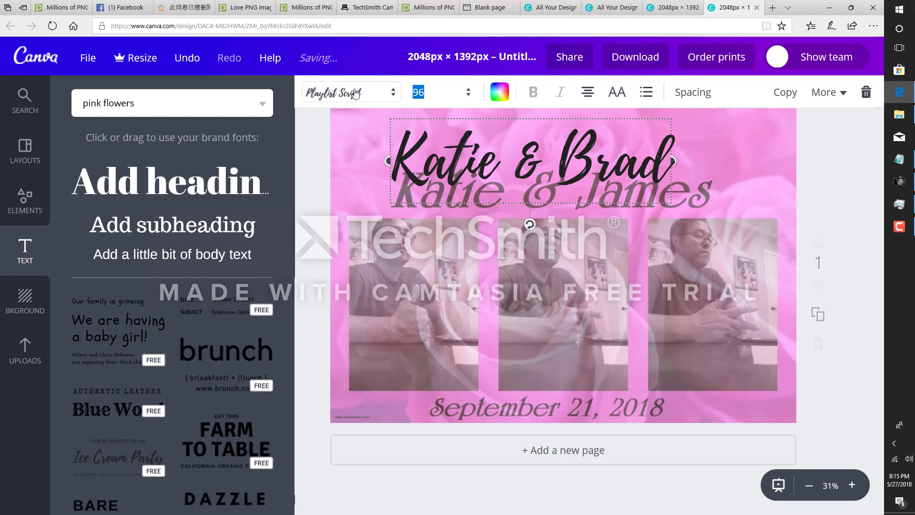
left_click(369, 153)
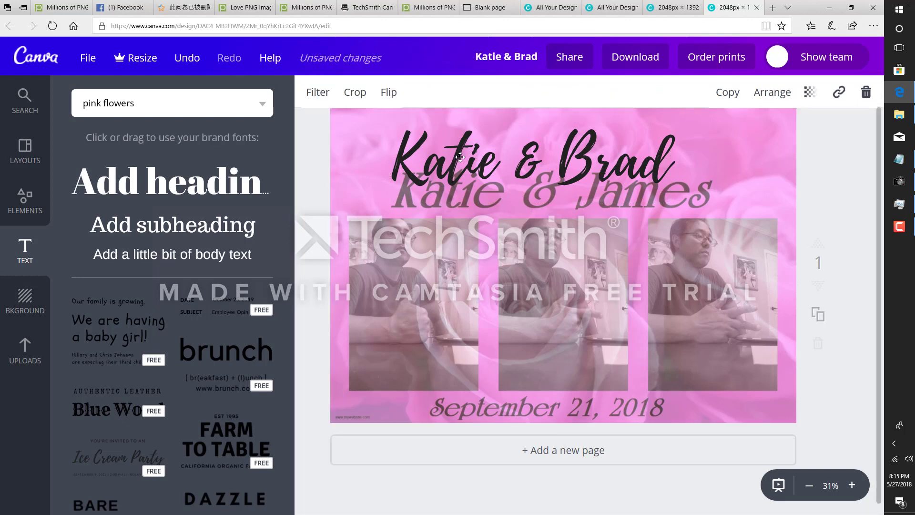
left_click_drag(460, 157, 498, 174)
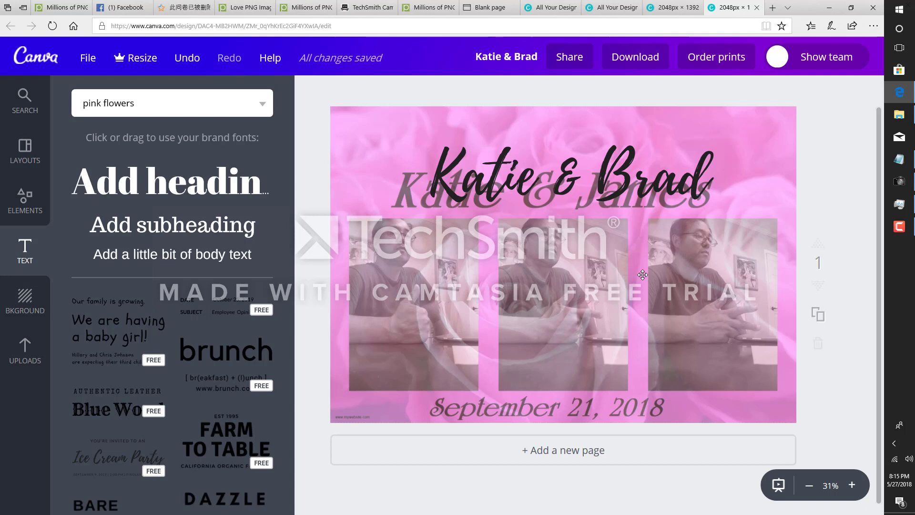
- Duplicate the names heading and move the copy over the sample's date line below the photos
left_click(624, 159)
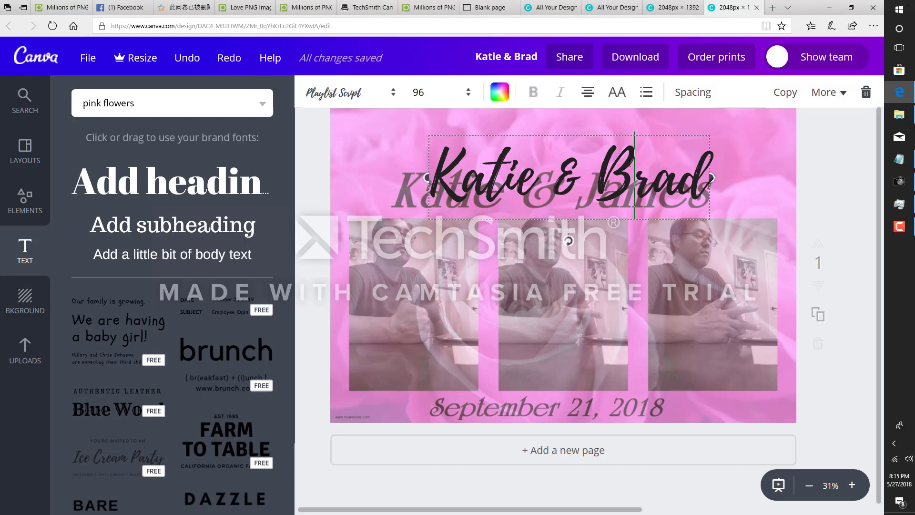
left_click(785, 92)
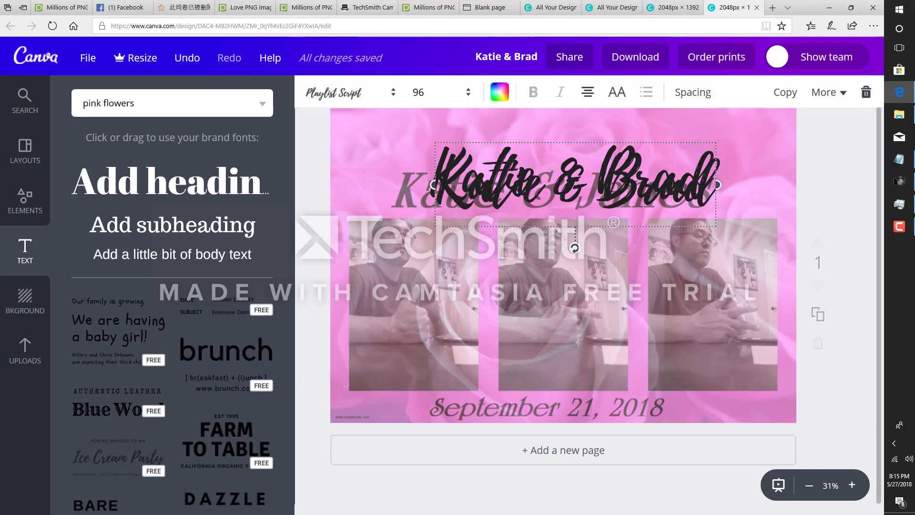
left_click(747, 143)
left_click_drag(639, 181, 619, 394)
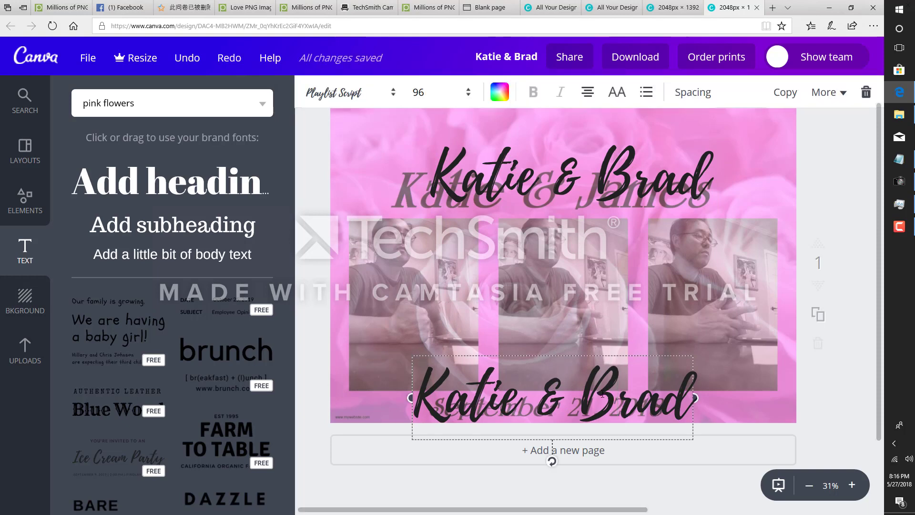
- Replace the text of the duplicated heading with "Sept. 12, 2018"
left_click(602, 394)
type("Sept")
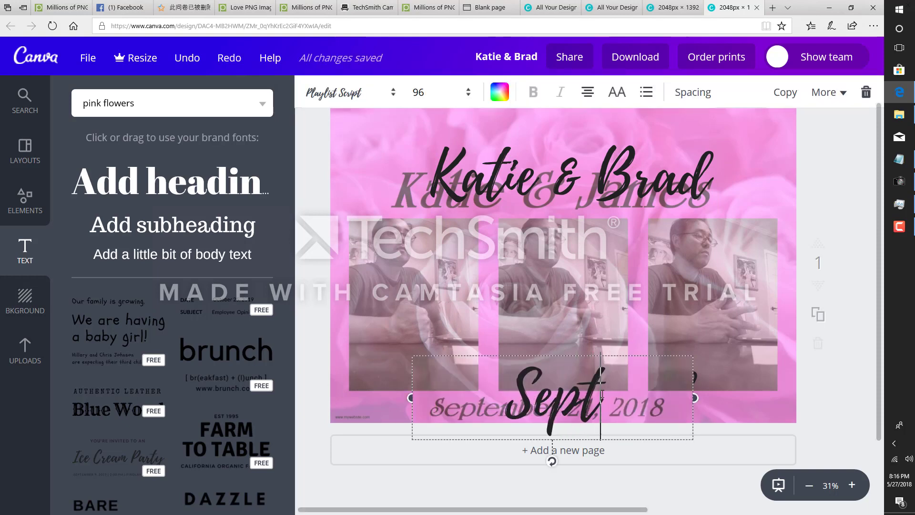
type(". 12, 2018")
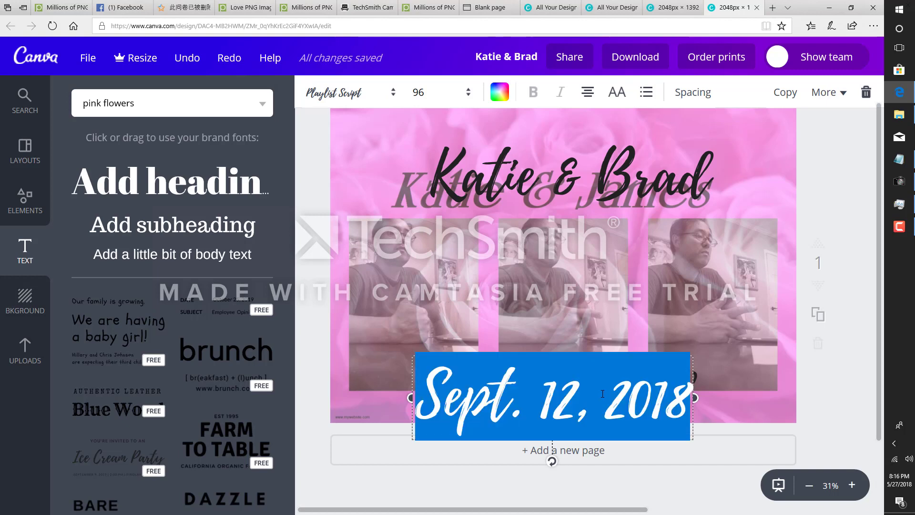
- Set the date text's font size to 24 and move it below the middle photo, over the sample's date line
key("ctrl+a")
left_click(419, 92)
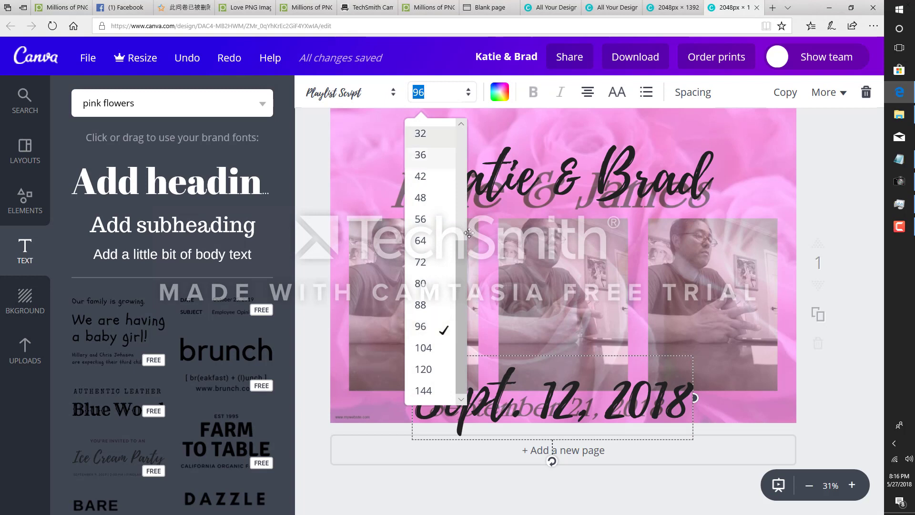
left_click_drag(463, 267, 465, 188)
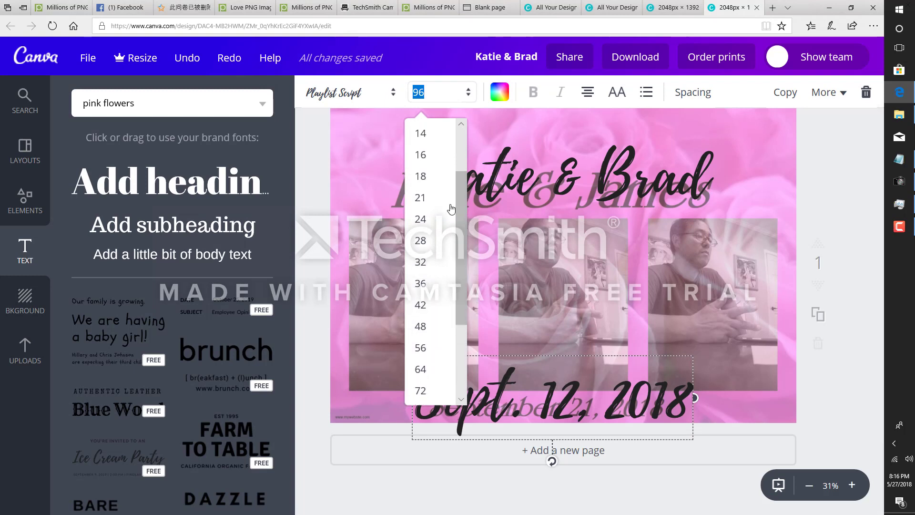
left_click(420, 222)
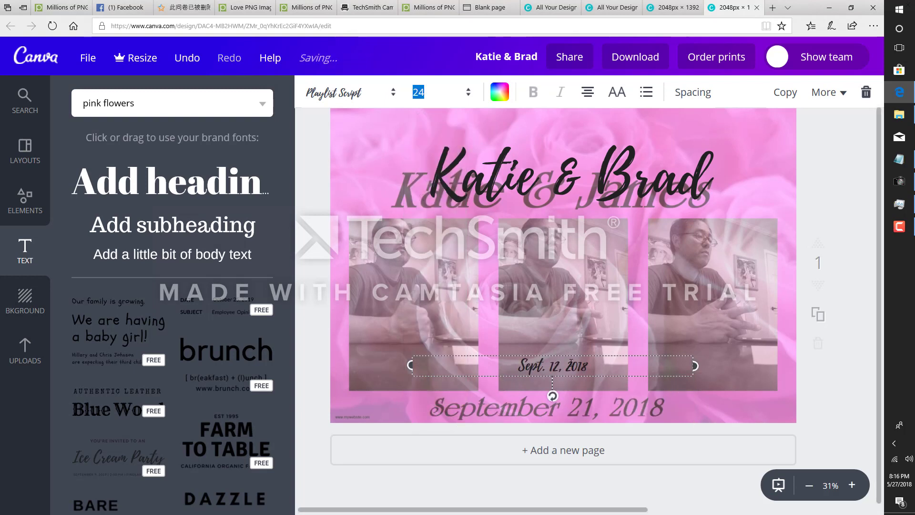
left_click(485, 337)
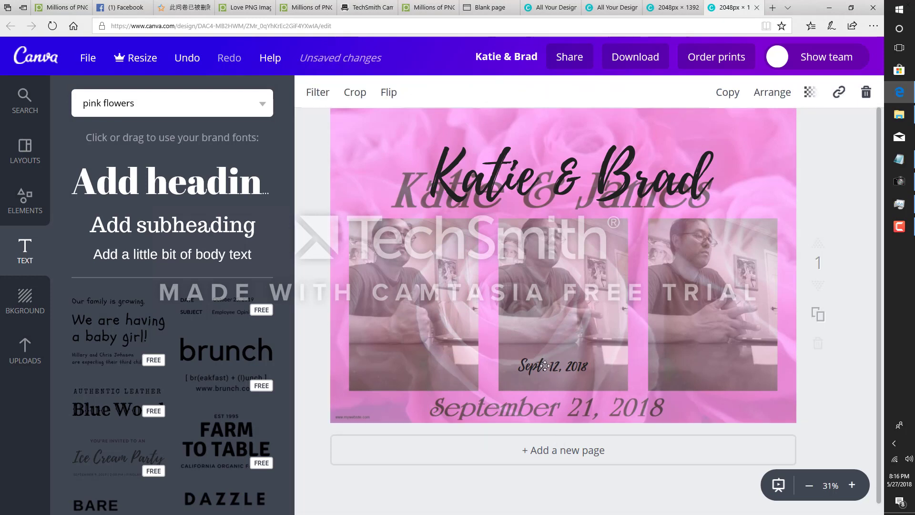
left_click_drag(545, 365, 544, 406)
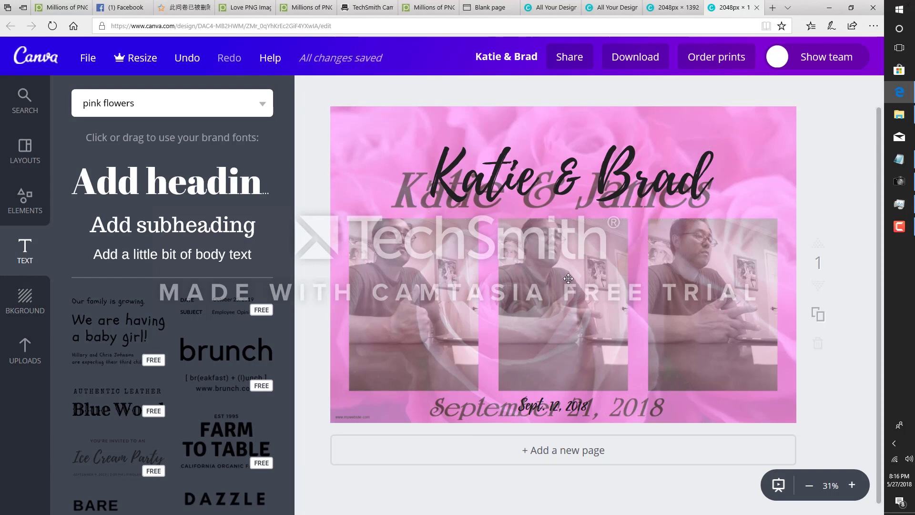
- Search the element library for "frames" and browse the free photo frames
left_click(16, 296)
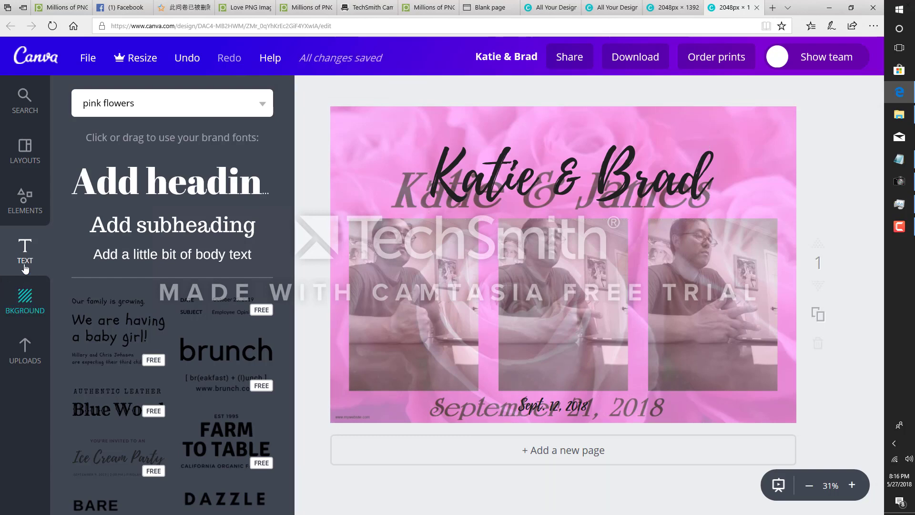
left_click(26, 210)
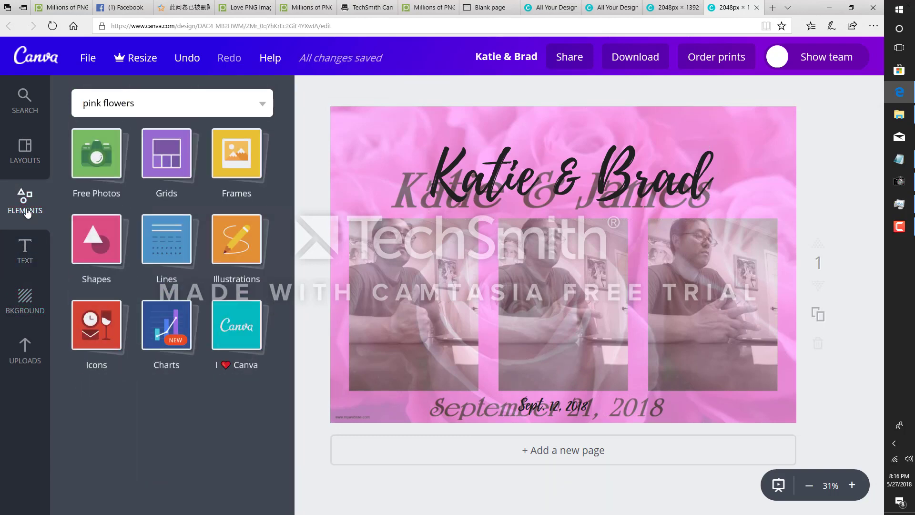
left_click(191, 106)
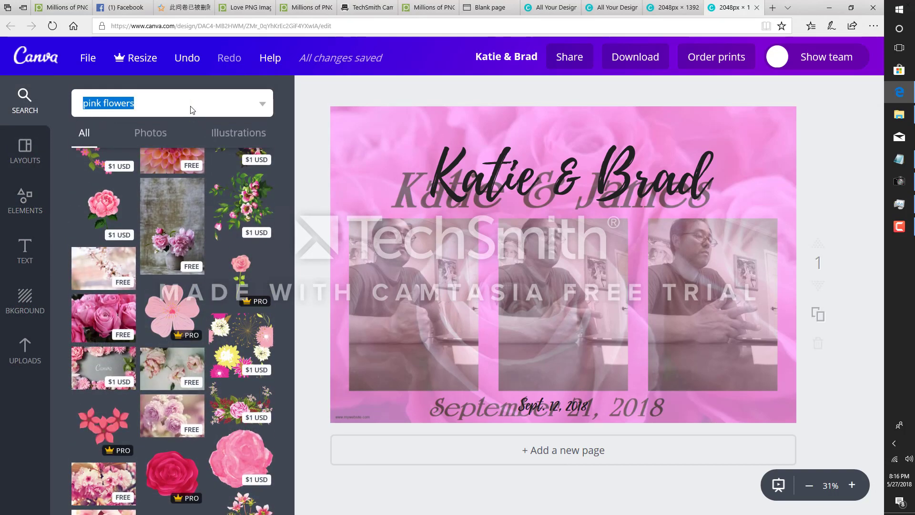
type("frames")
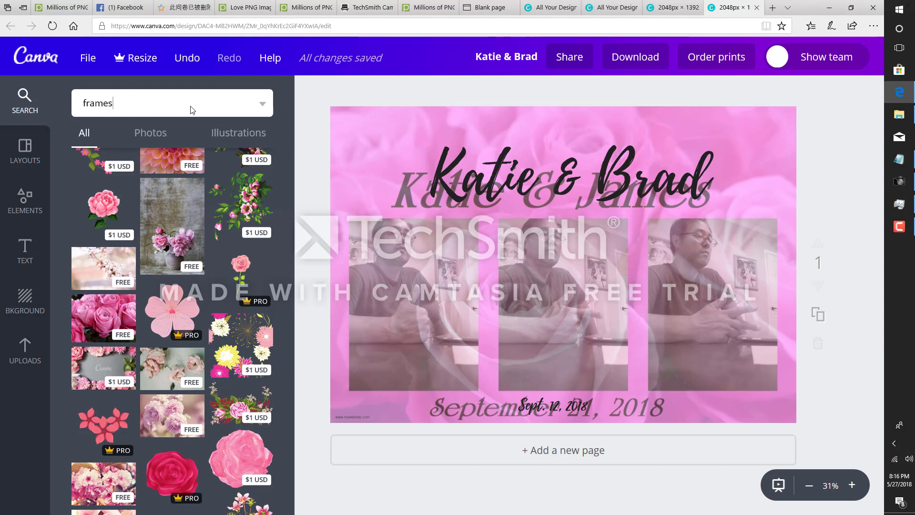
key("Return")
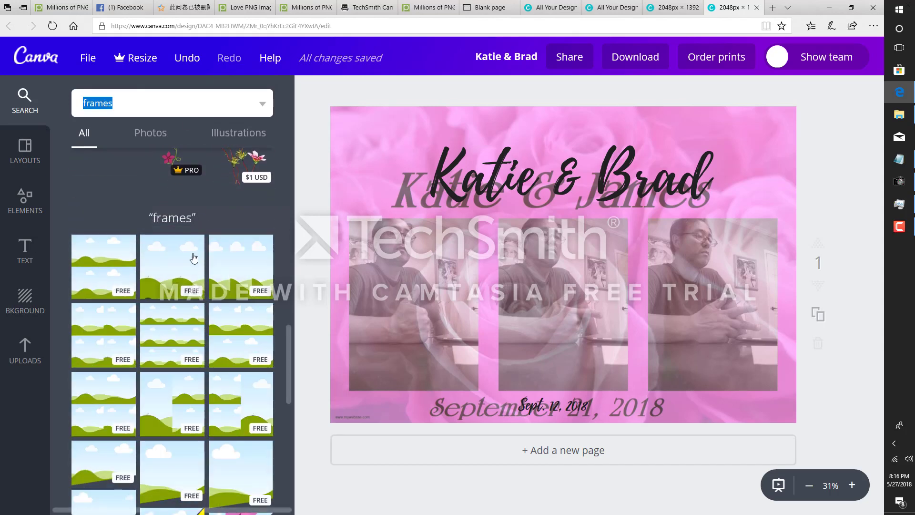
scroll(194, 260, "down", 15)
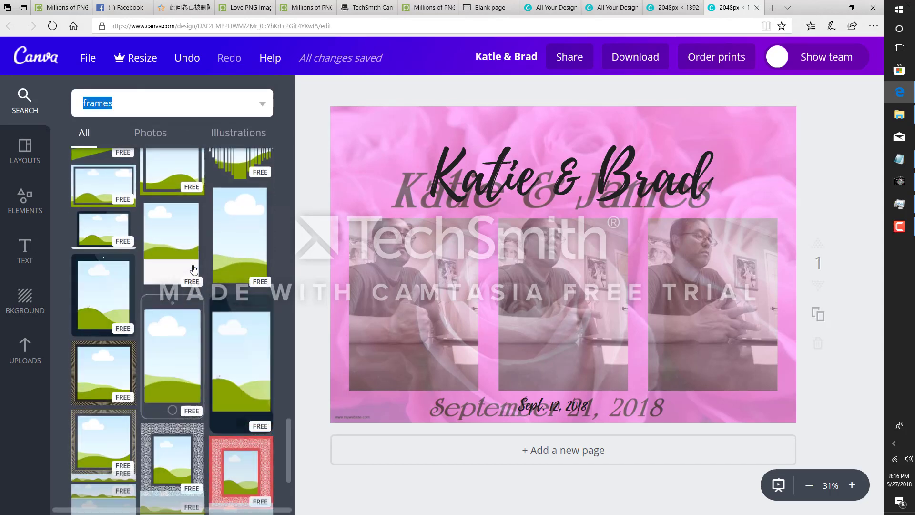
- Add the yellow square with the double inner border from the Shapes elements over the sample's photos
scroll(194, 270, "down", 10)
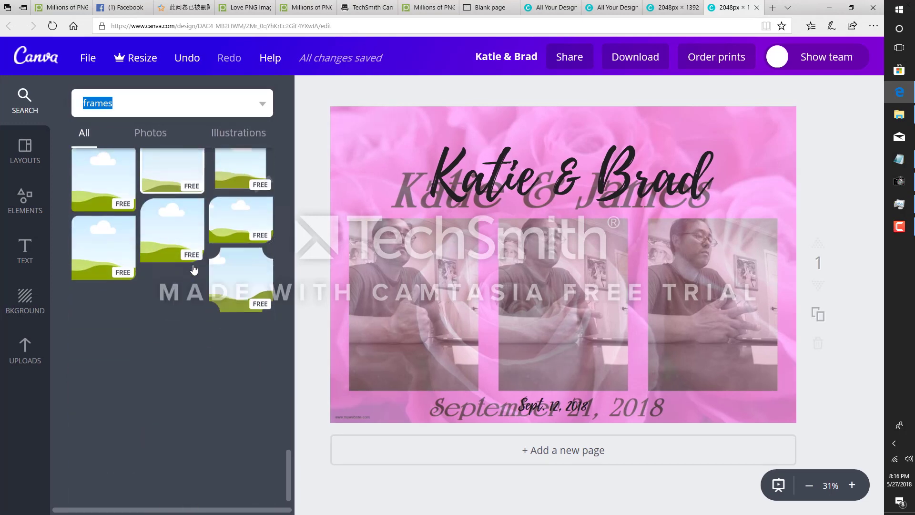
scroll(194, 270, "down", 10)
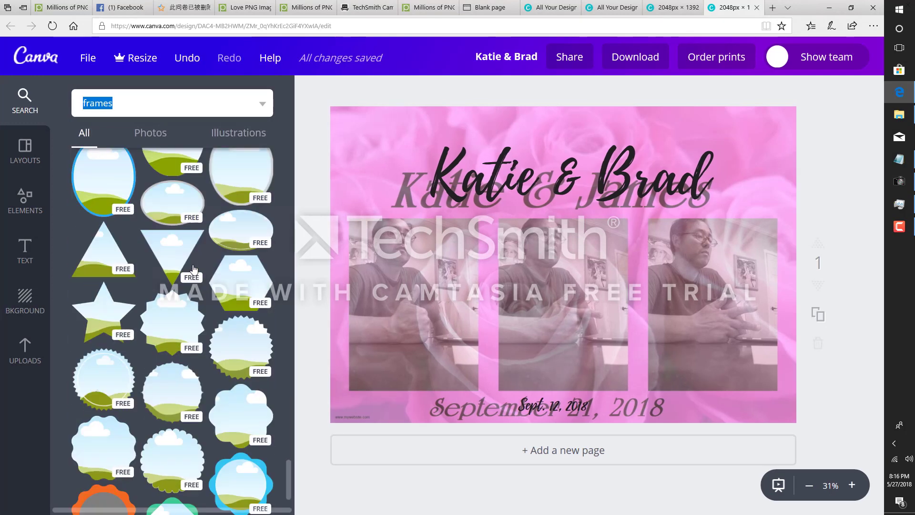
scroll(193, 270, "down", 6)
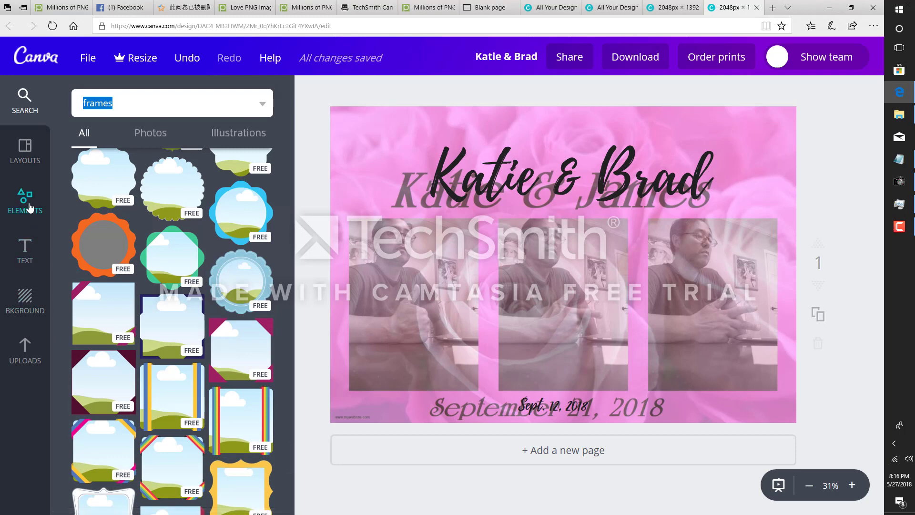
left_click(29, 207)
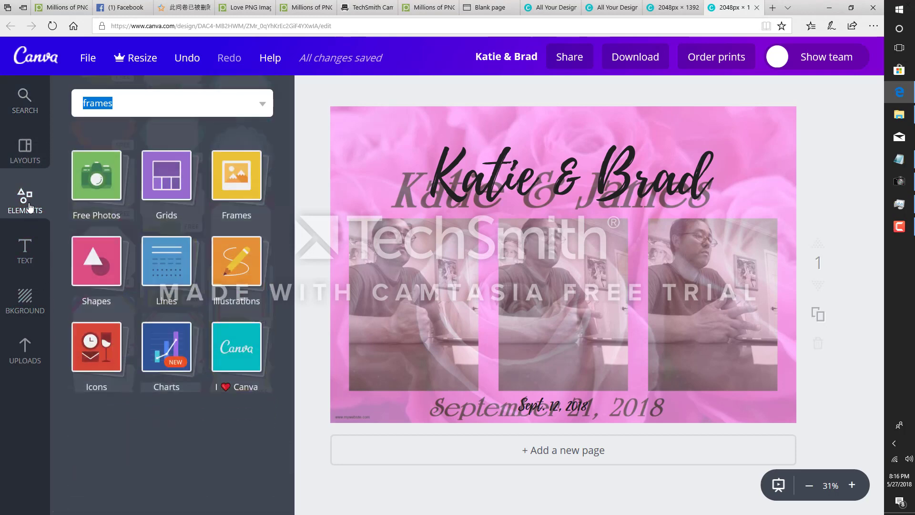
left_click(103, 255)
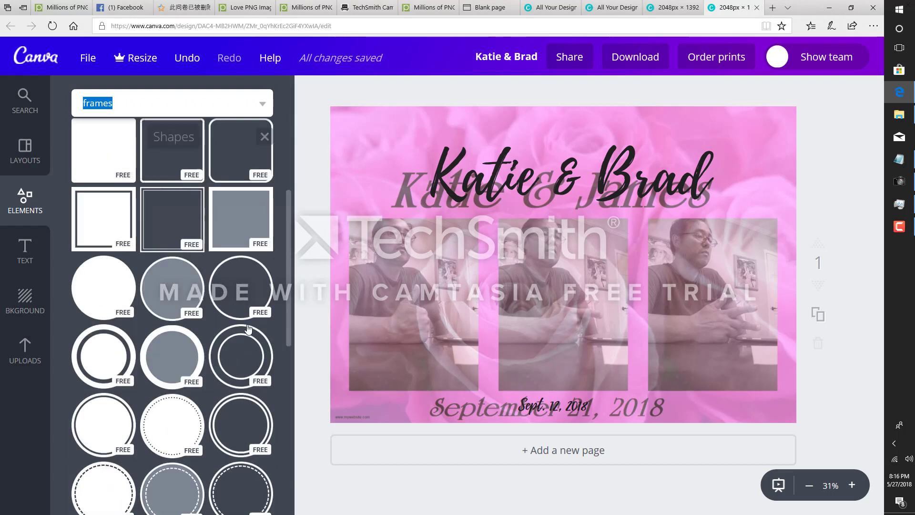
scroll(248, 329, "down", 15)
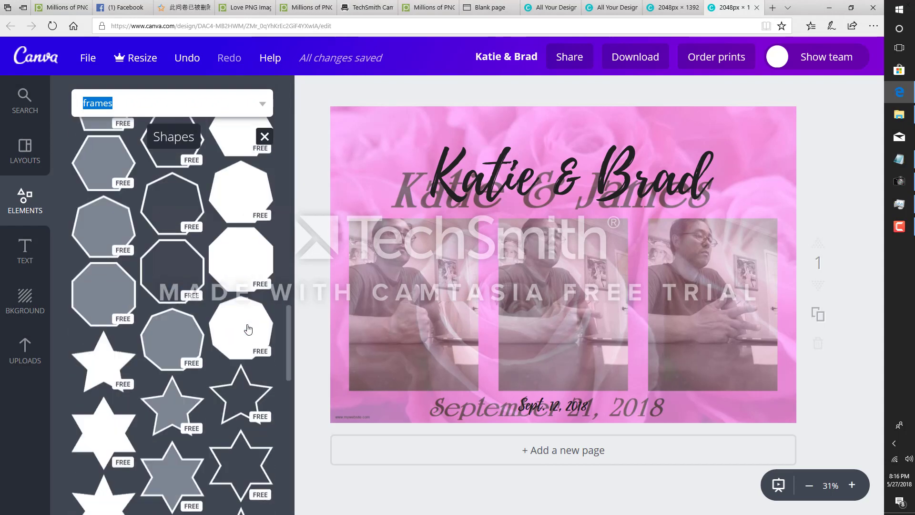
scroll(248, 329, "down", 15)
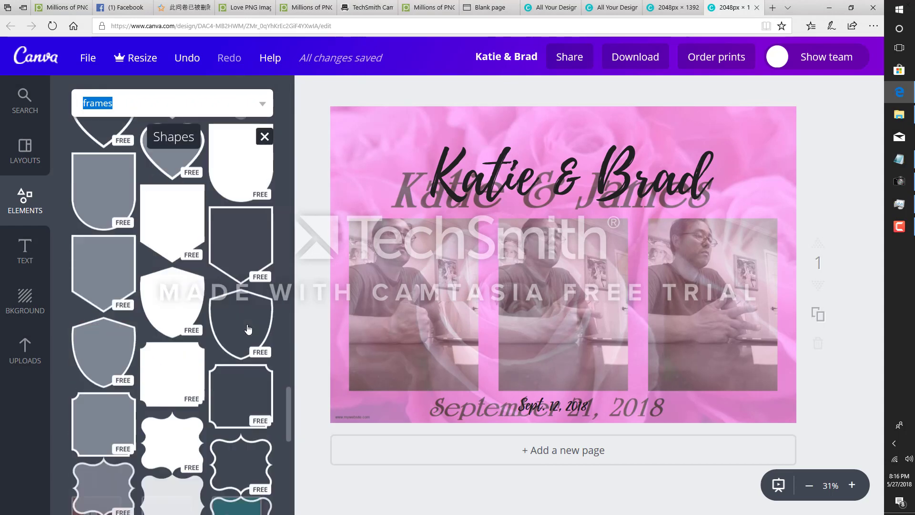
scroll(248, 329, "down", 15)
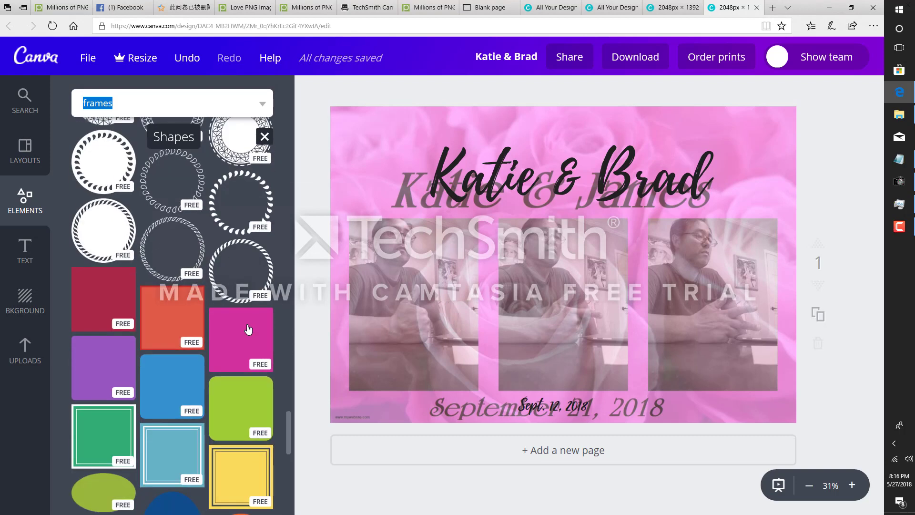
scroll(247, 329, "down", 2)
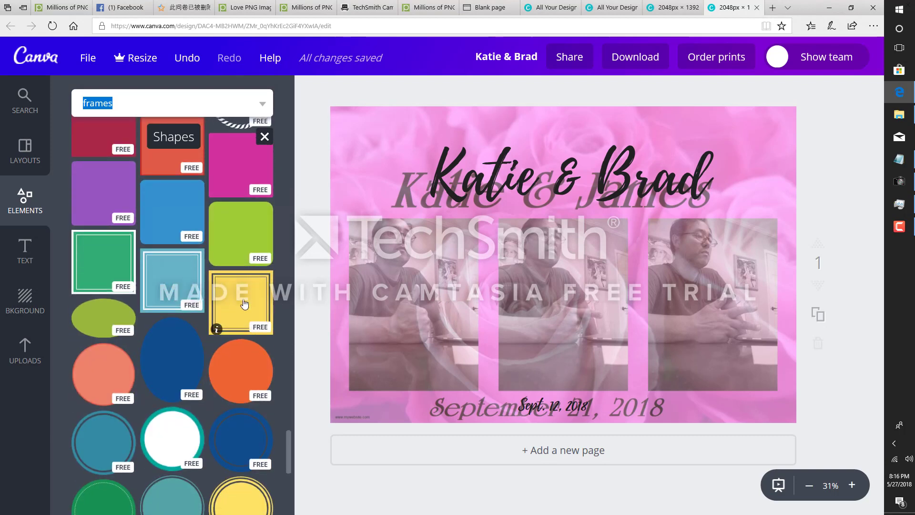
left_click_drag(244, 303, 476, 250)
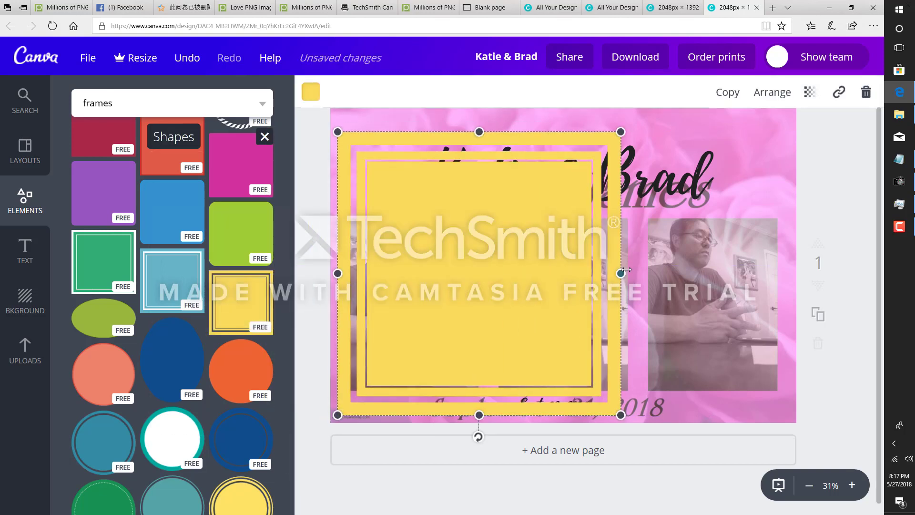
- Resize the yellow shape into a tall, narrow rectangle and position it over the sample's left photo
left_click_drag(621, 274, 528, 273)
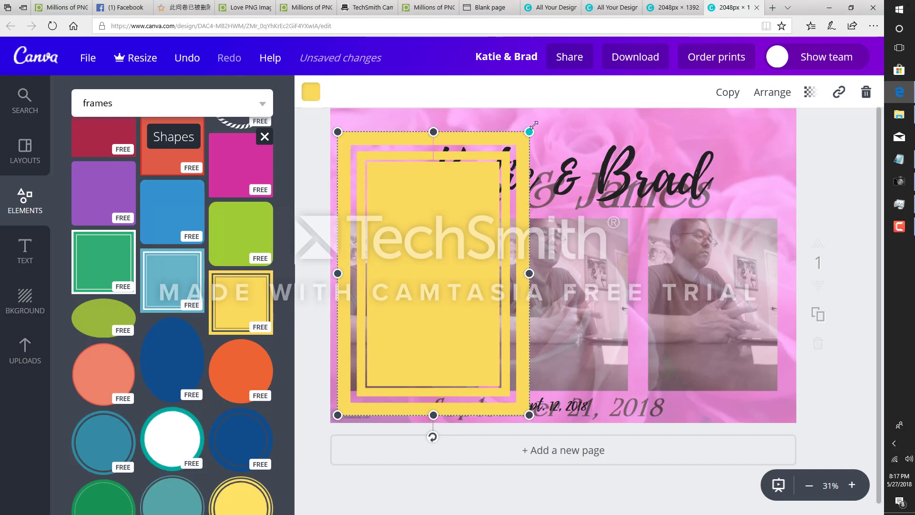
left_click_drag(529, 131, 456, 236)
left_click_drag(398, 237, 400, 176)
mouse_move(390, 229)
left_mouse_down()
mouse_move(424, 230)
mouse_move(396, 229)
mouse_move(405, 230)
left_mouse_up()
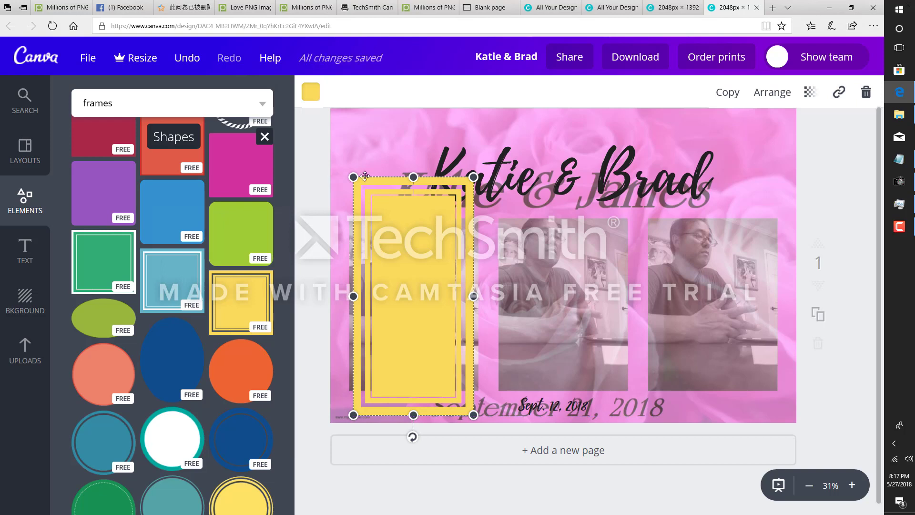
- Recolor the rectangle with the default palette's pink and set its transparency to 59
left_click(313, 95)
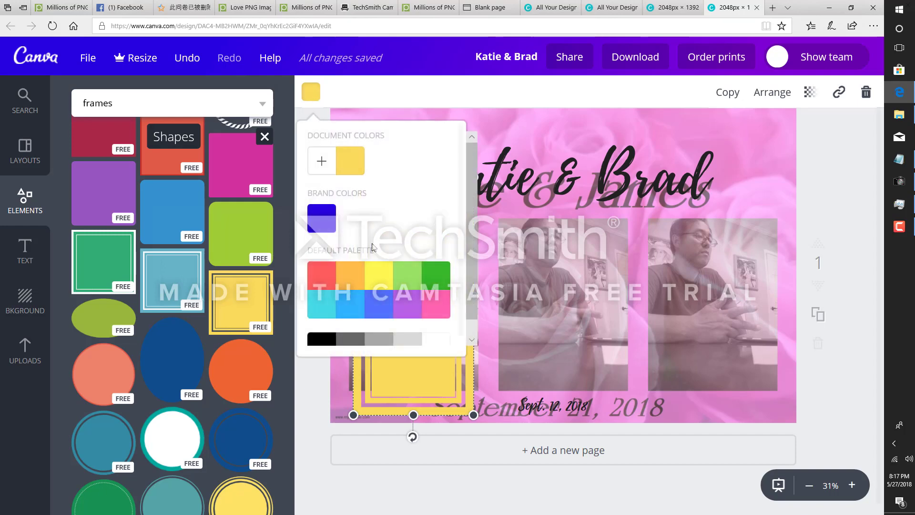
left_click(444, 315)
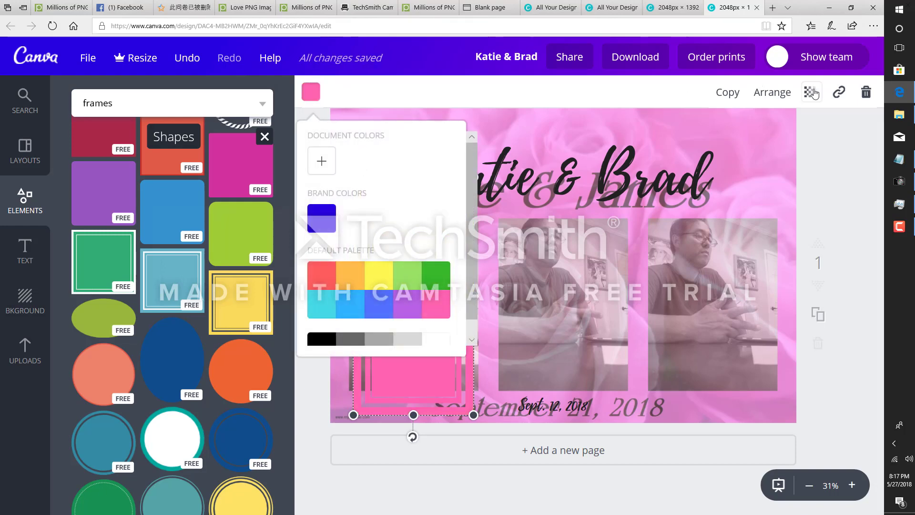
left_click(813, 93)
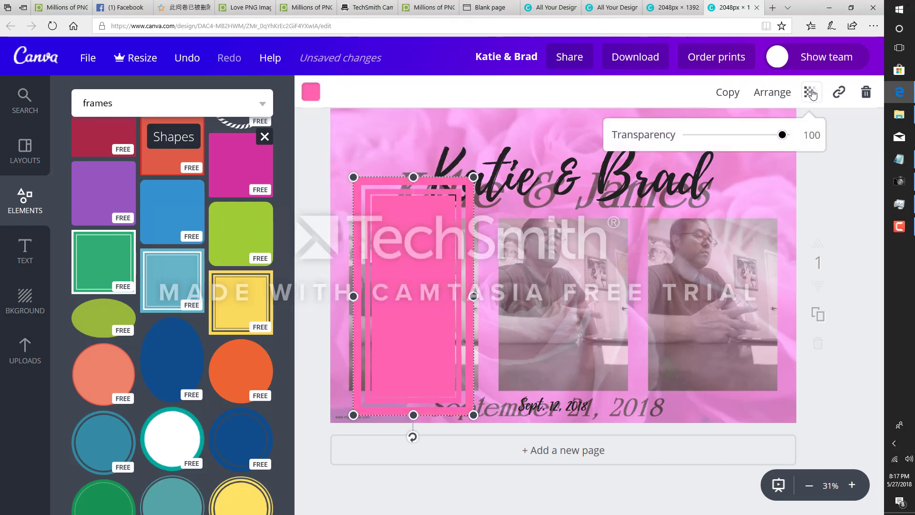
left_click(725, 135)
left_click_drag(725, 134, 730, 135)
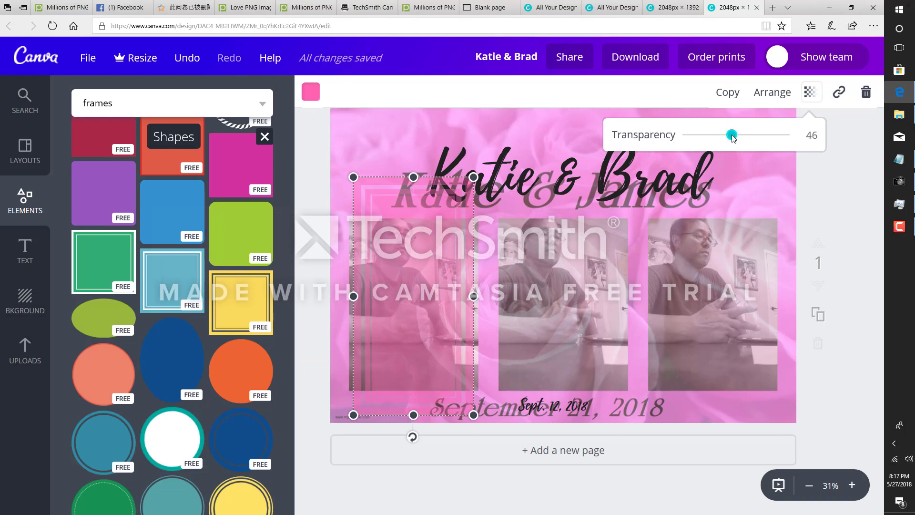
left_click_drag(733, 135, 745, 137)
left_click(746, 137)
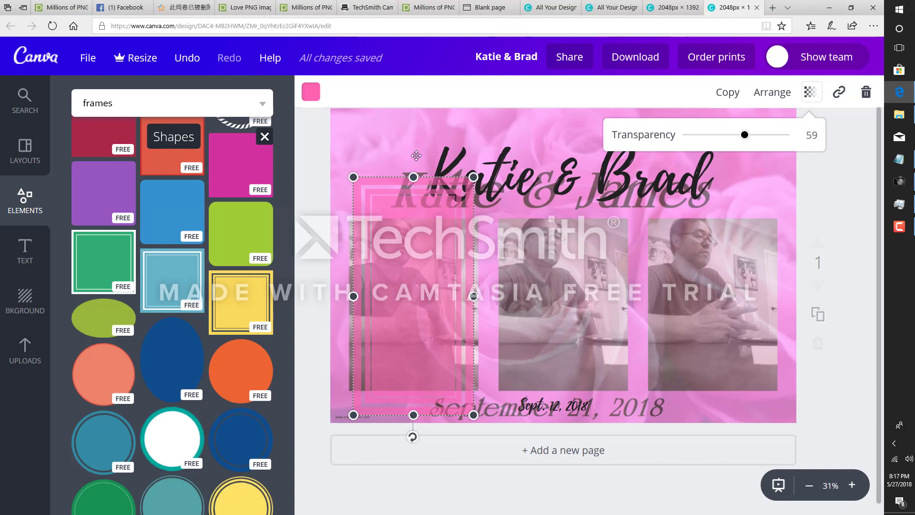
- Duplicate the pink frame twice and place the copies over the sample's middle and right photos, level with the first
left_click(423, 244)
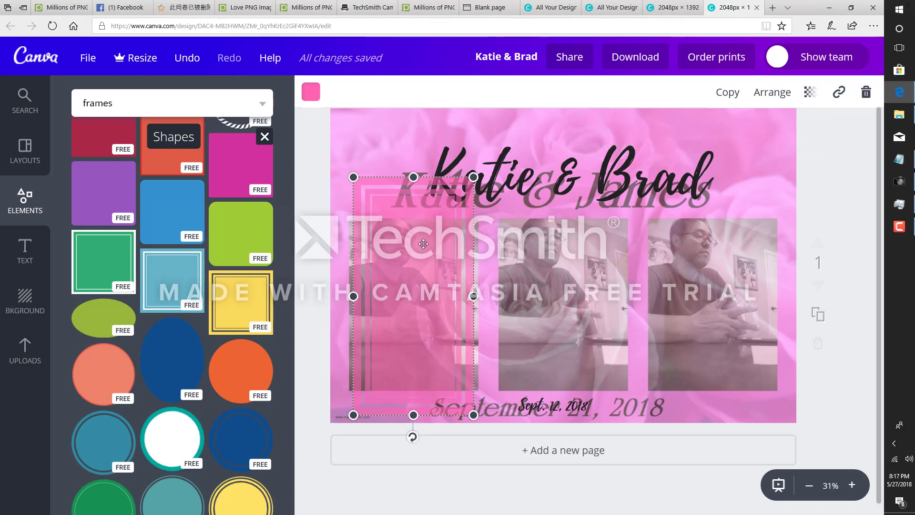
left_click(728, 92)
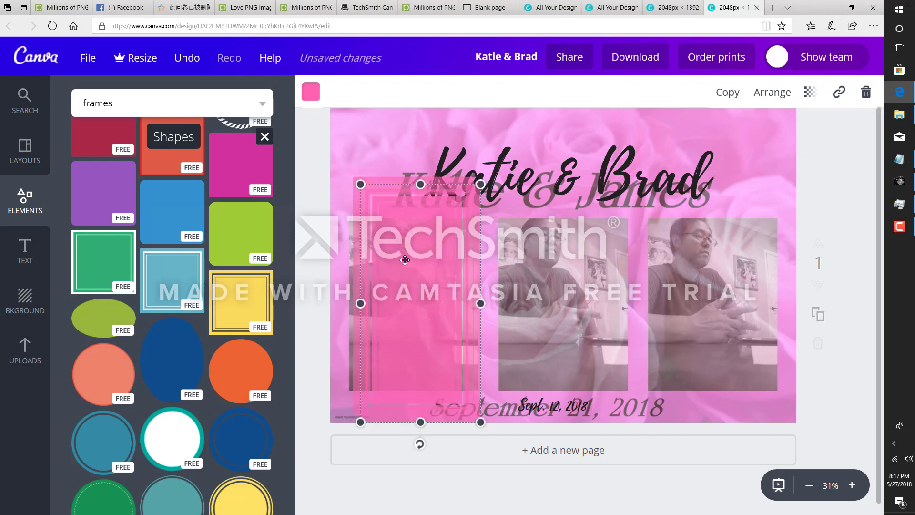
left_click_drag(404, 260, 546, 249)
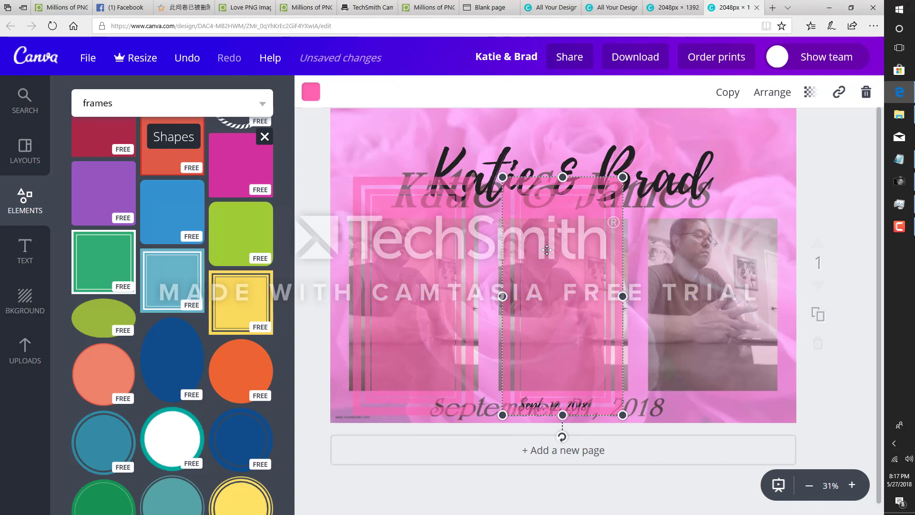
left_click_drag(547, 250, 708, 263)
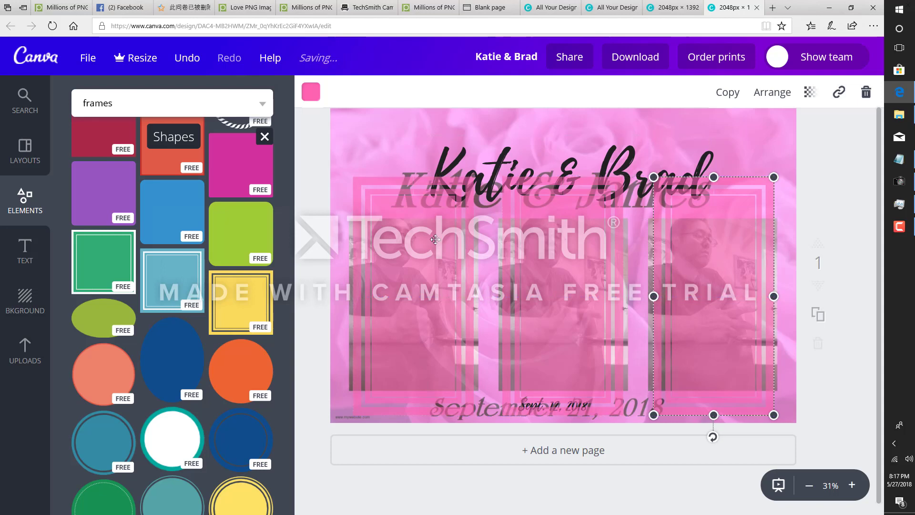
- Send all three pink frames backward so they sit behind the names heading and date text
left_click(780, 94)
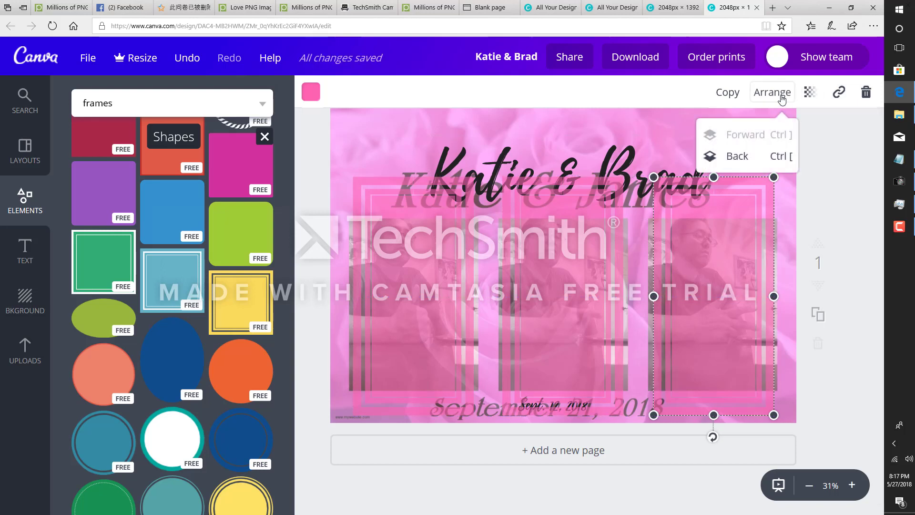
left_click(731, 160)
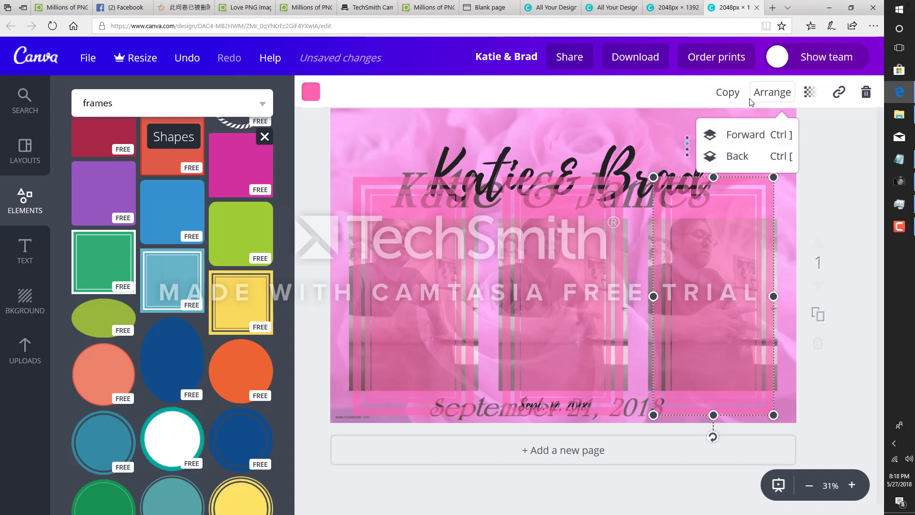
left_click(739, 156)
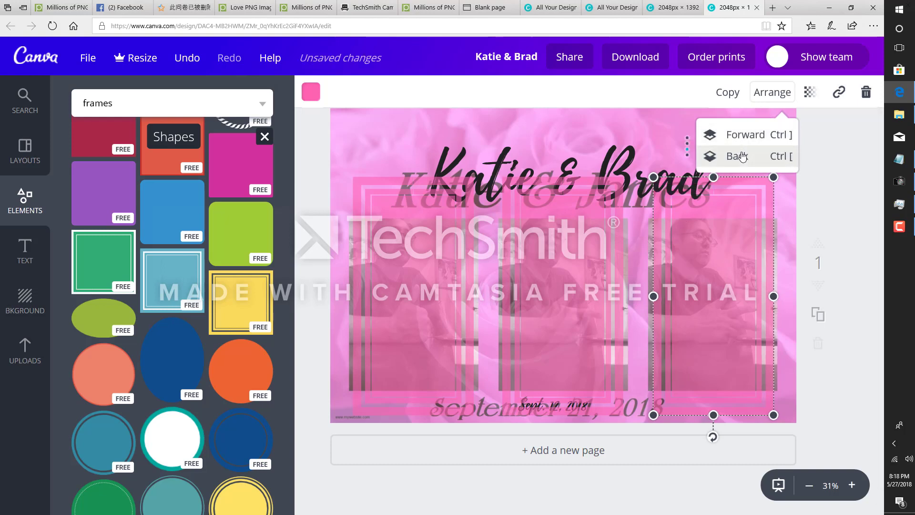
left_click(593, 267)
left_click(768, 92)
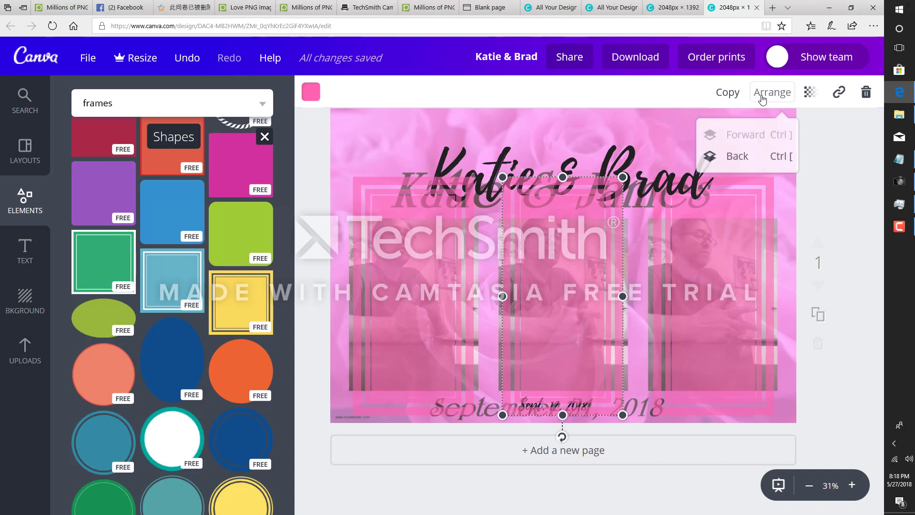
left_click(748, 157)
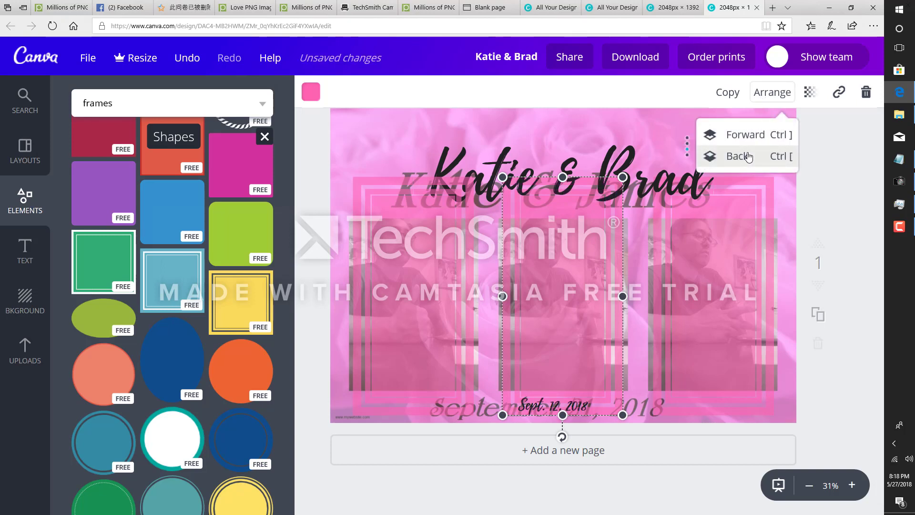
left_click(427, 257)
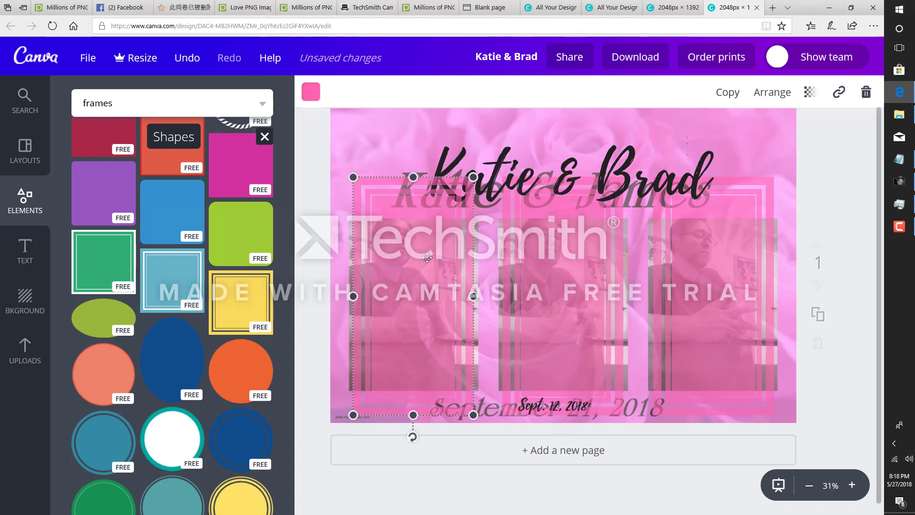
left_click(780, 98)
left_click(742, 156)
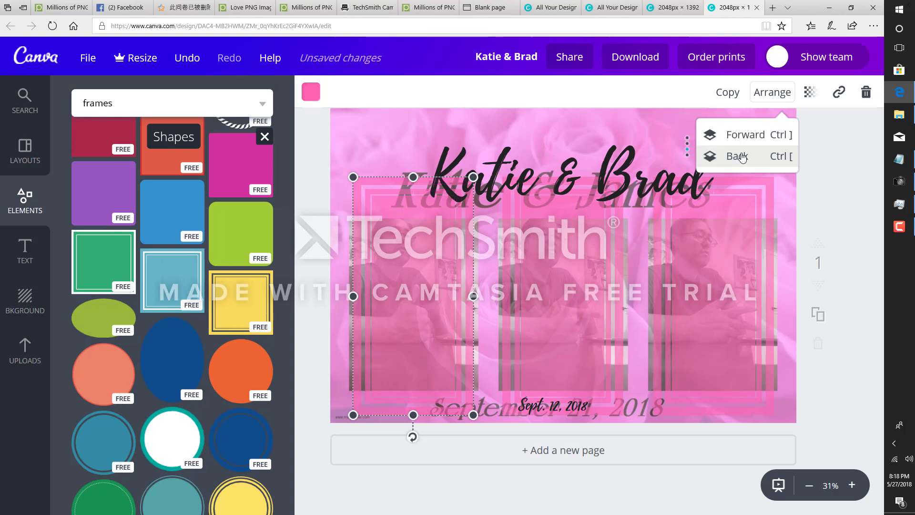
- Delete the semi-transparent sample print laid over the rose background
left_click(559, 125)
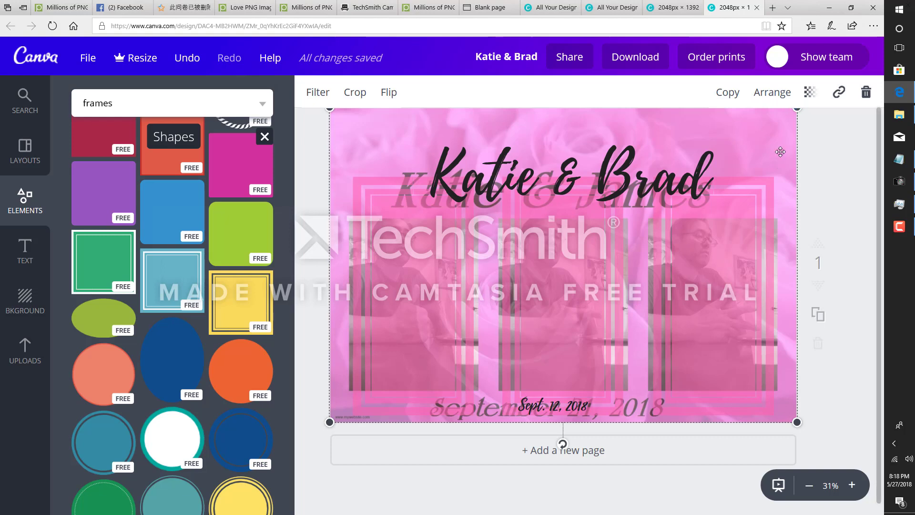
left_click(865, 95)
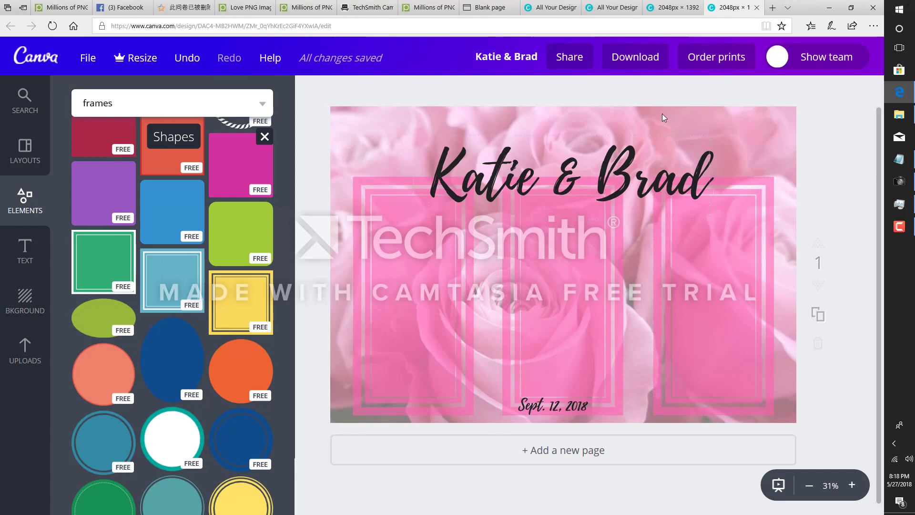
- Download the finished rose template design as a JPG
left_click(644, 68)
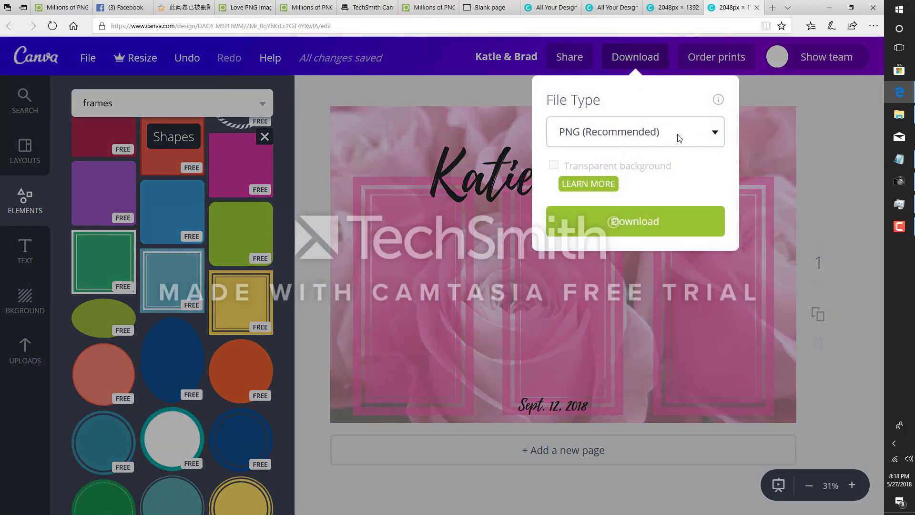
left_click(684, 138)
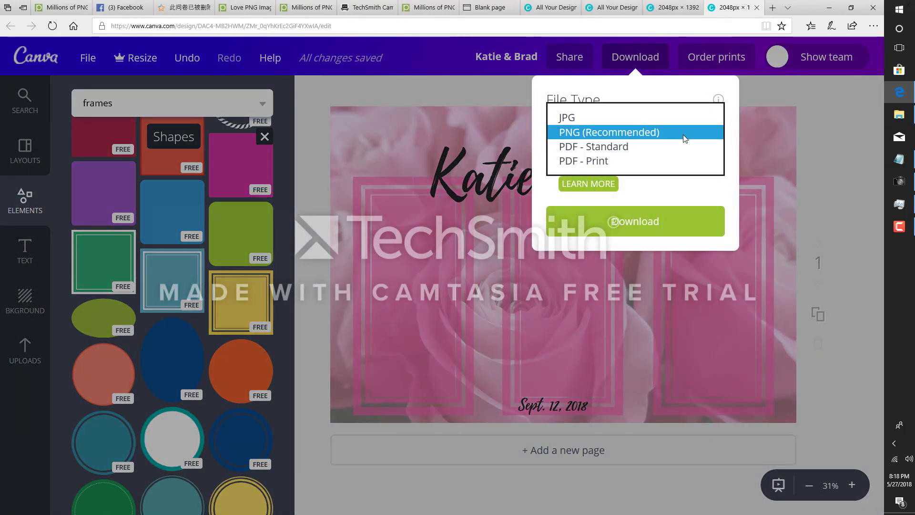
left_click(610, 116)
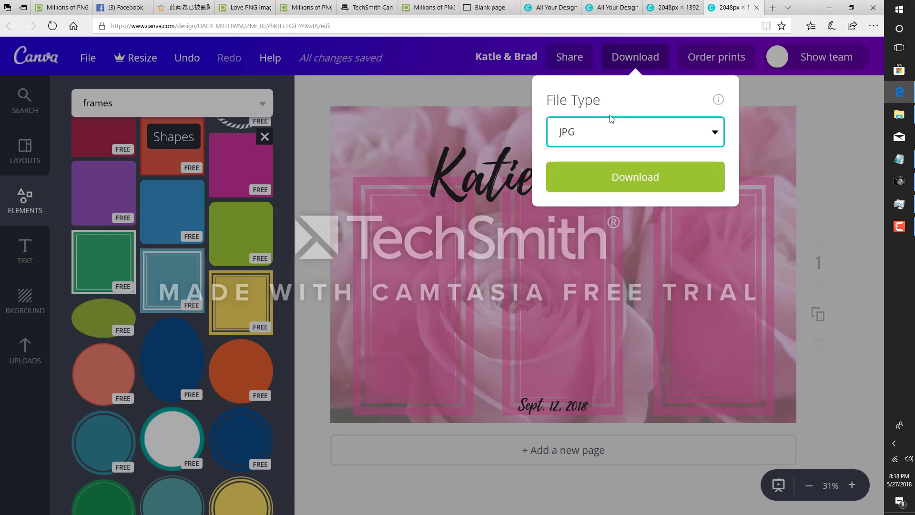
left_click(632, 177)
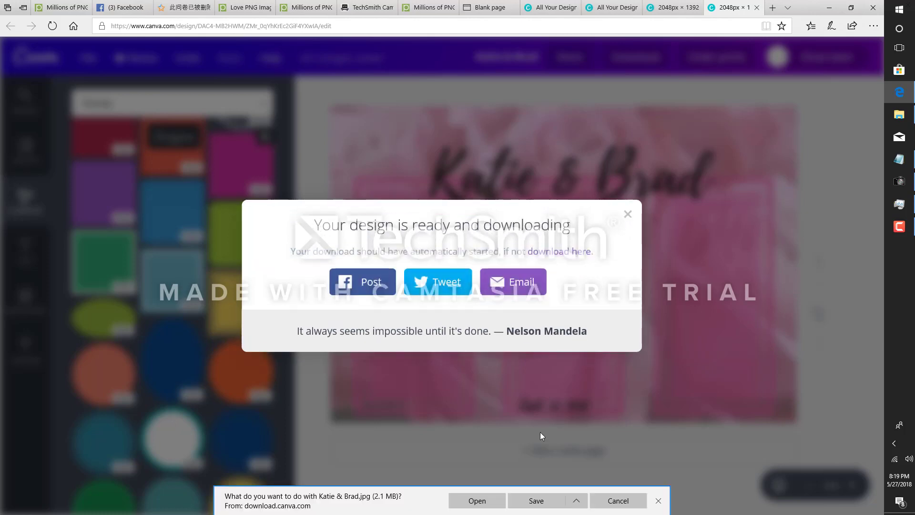
- Save the downloaded JPG as background in the 3picsEXAMPLE folder of PhotoboothImages
left_click(577, 501)
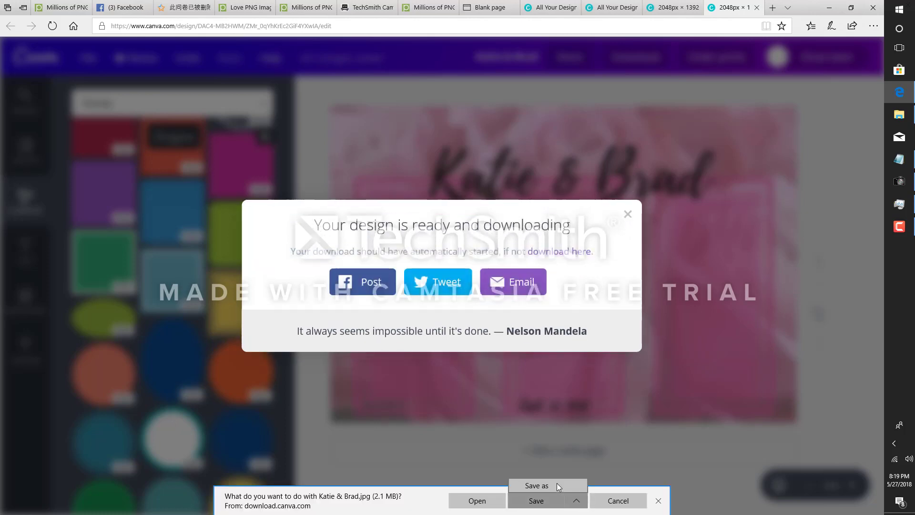
left_click(557, 482)
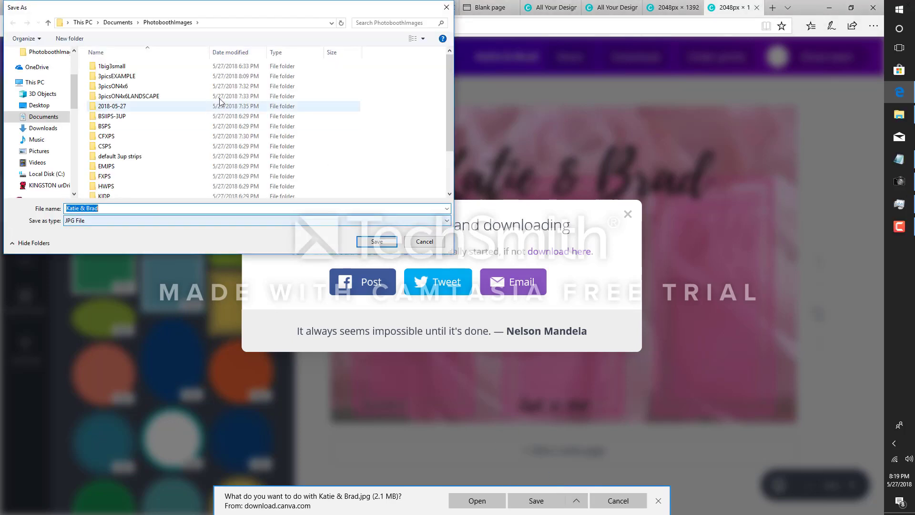
left_click(132, 77)
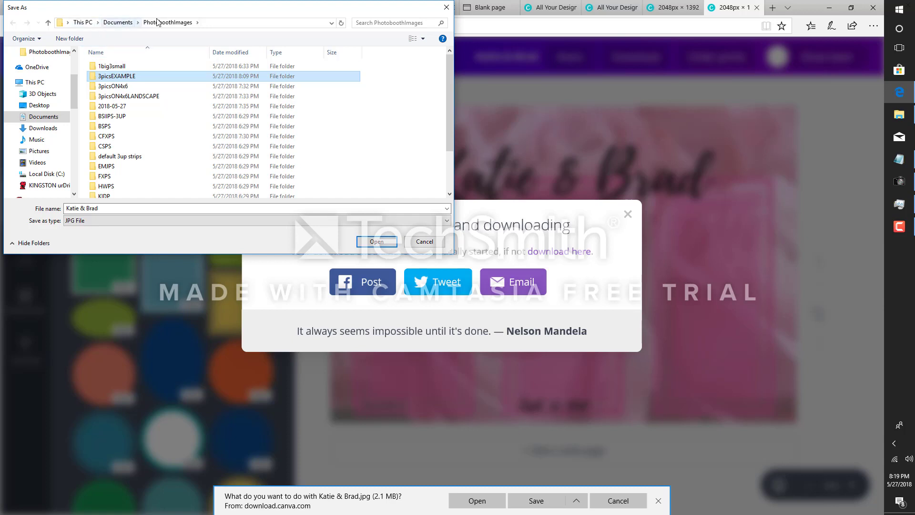
double_click(118, 77)
left_click(123, 209)
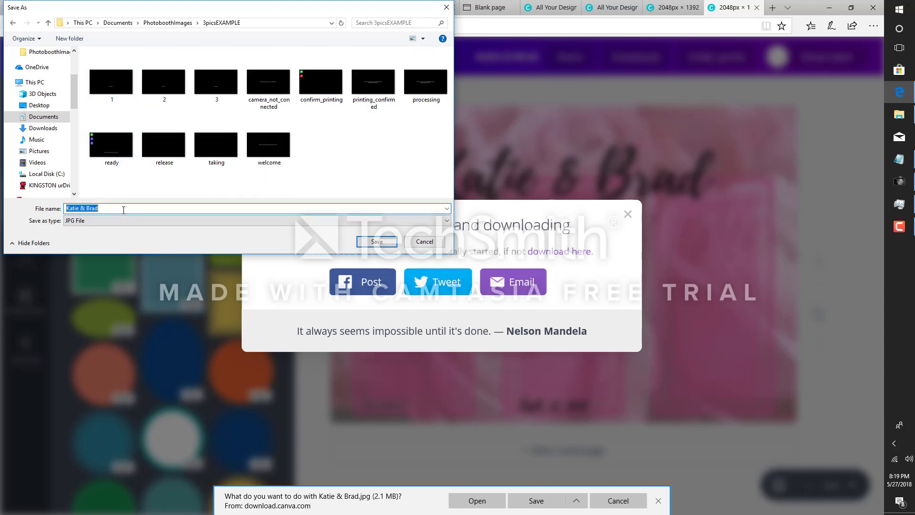
type("background")
left_click(379, 243)
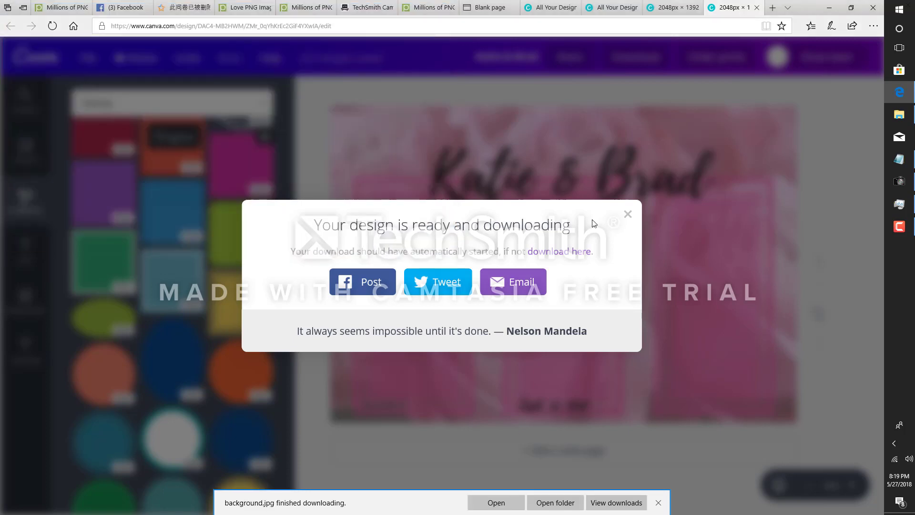
left_click(658, 502)
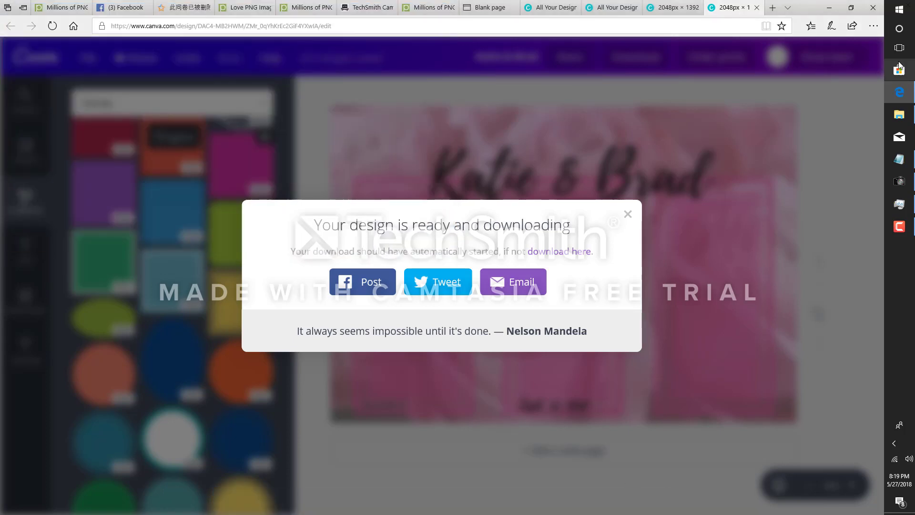
- Switch to PSRemote and apply the single strip of 3 preset layout
left_click(903, 183)
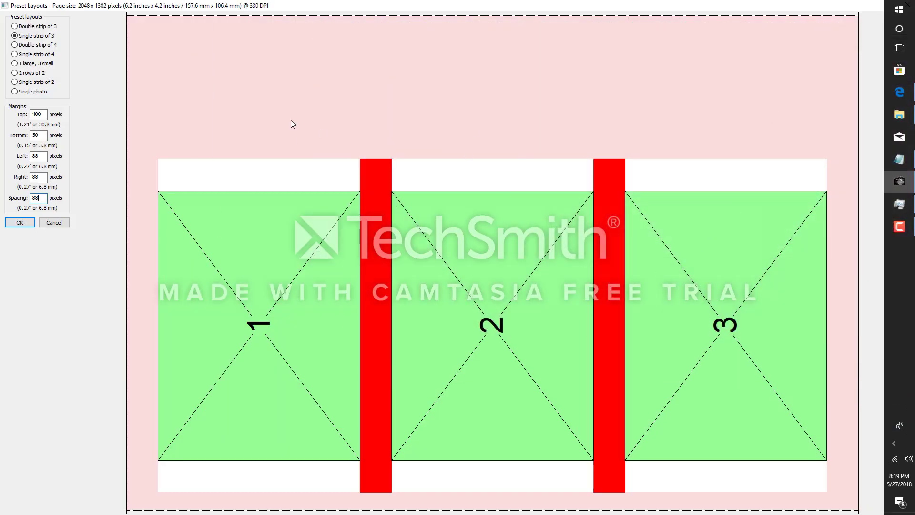
left_click(20, 223)
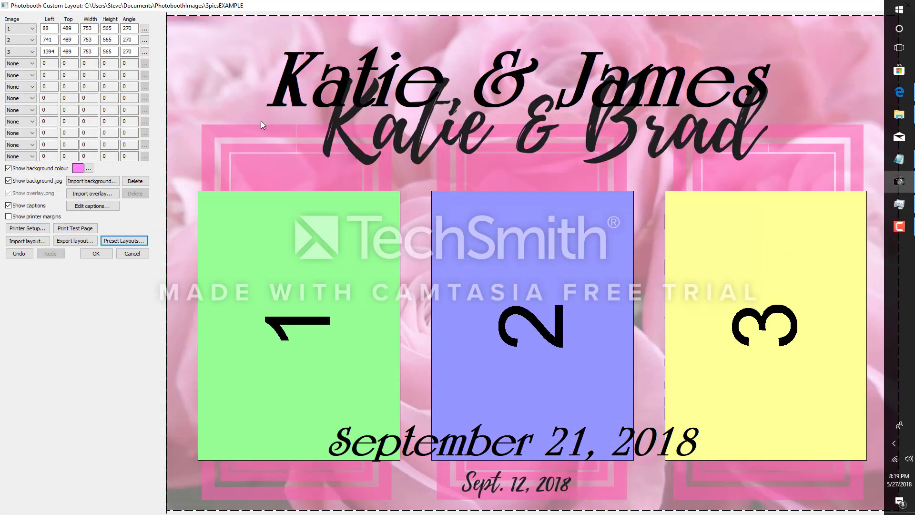
- Try to import the background image from the 3picsEXAMPLE folder into the custom layout
left_click(92, 181)
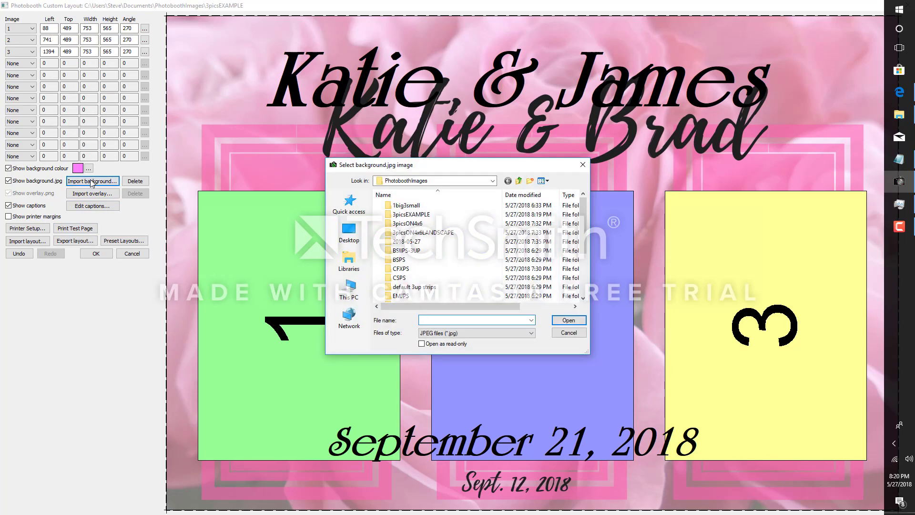
double_click(411, 215)
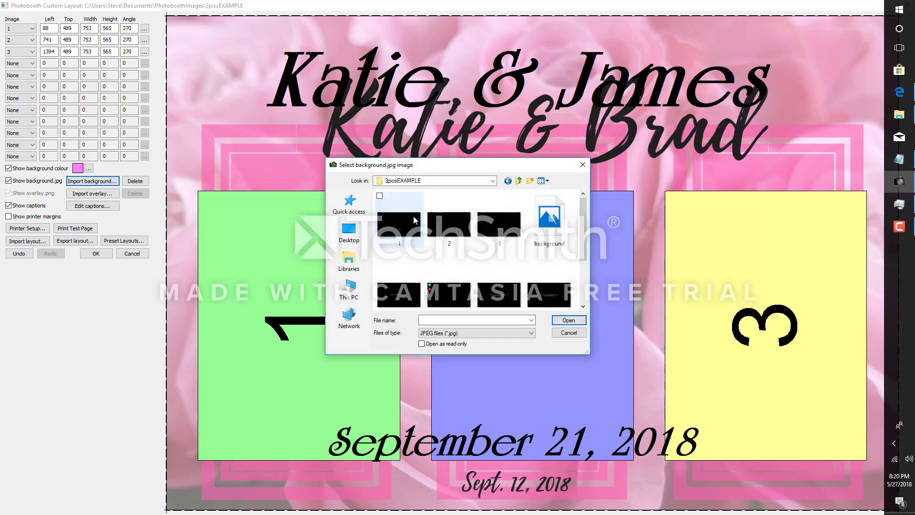
left_click(562, 230)
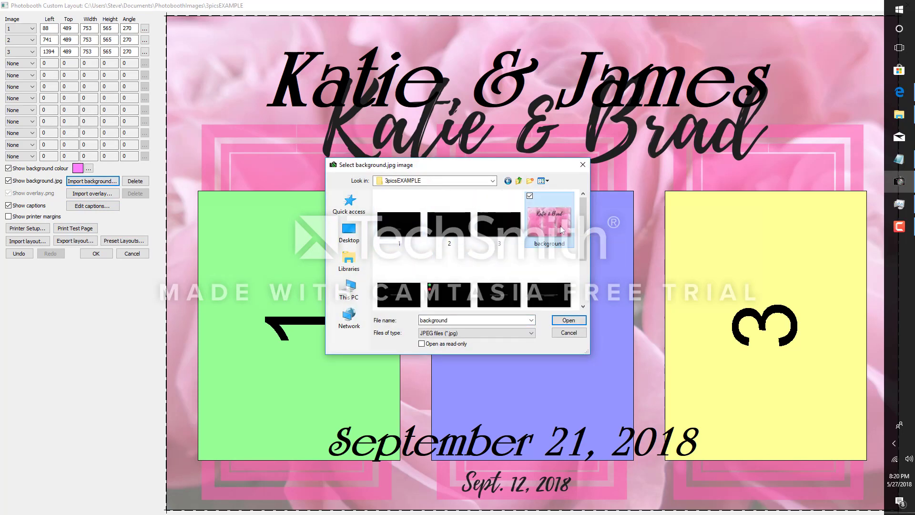
left_click(569, 321)
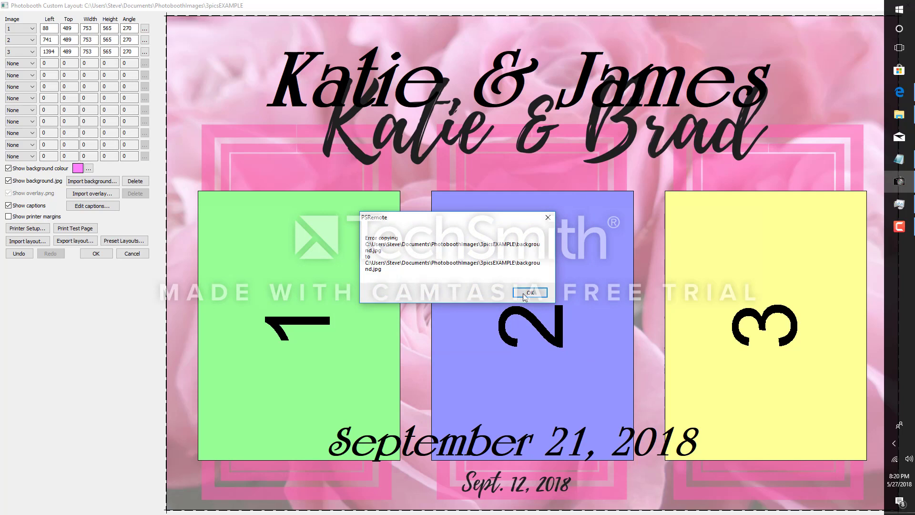
left_click(527, 291)
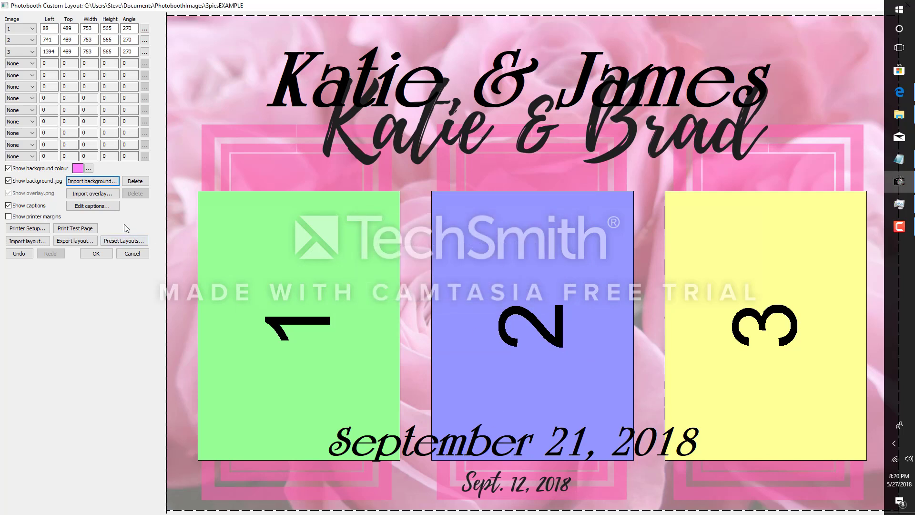
- Disable Caption 1 and Caption 2, the names and date text on the print layout
left_click(109, 206)
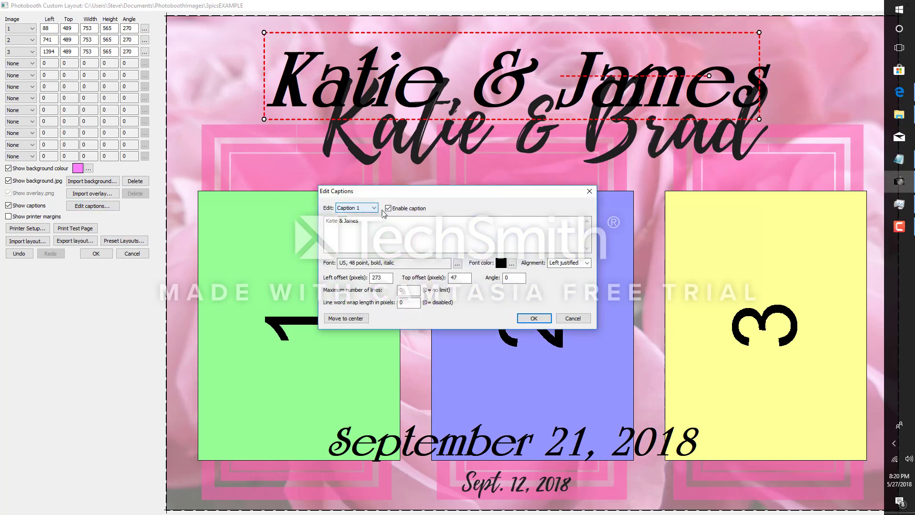
left_click(388, 208)
left_click(376, 208)
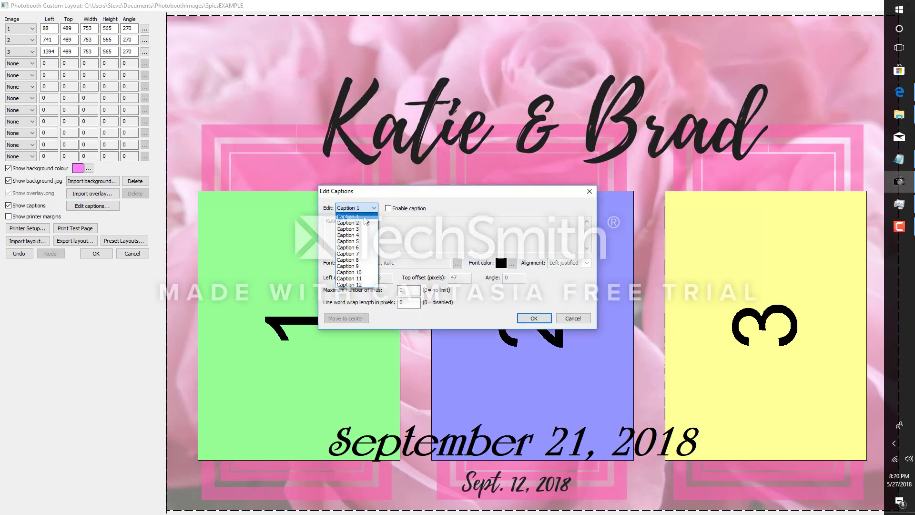
left_click(365, 223)
left_click(388, 209)
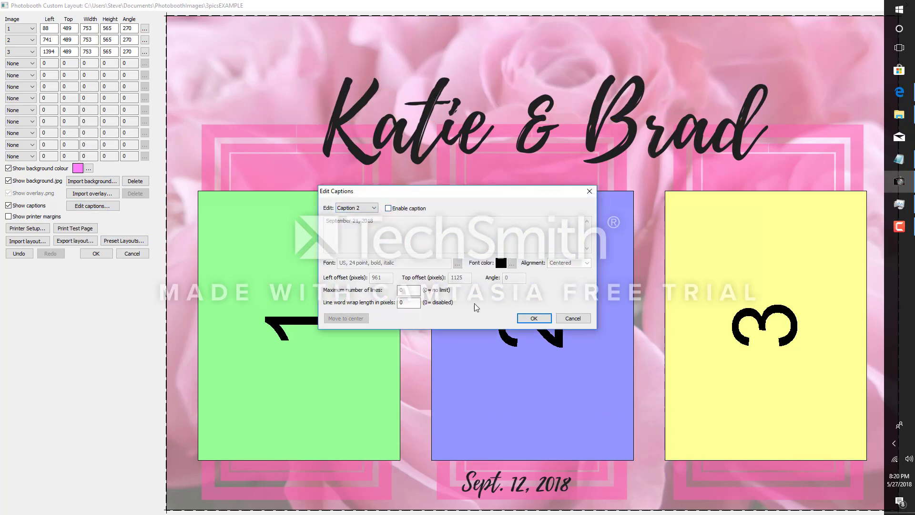
- Enable Caption 3 with the website address, and accept the captions and the custom layout
left_click(375, 208)
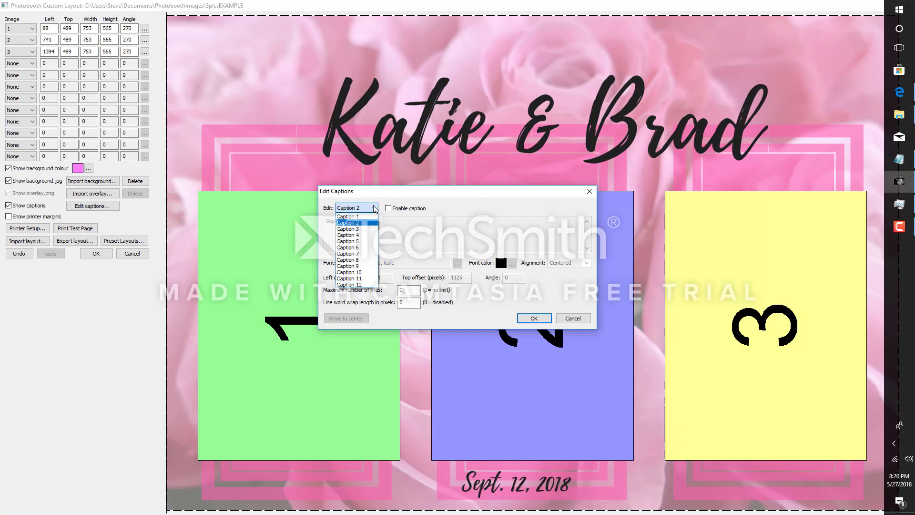
left_click(361, 229)
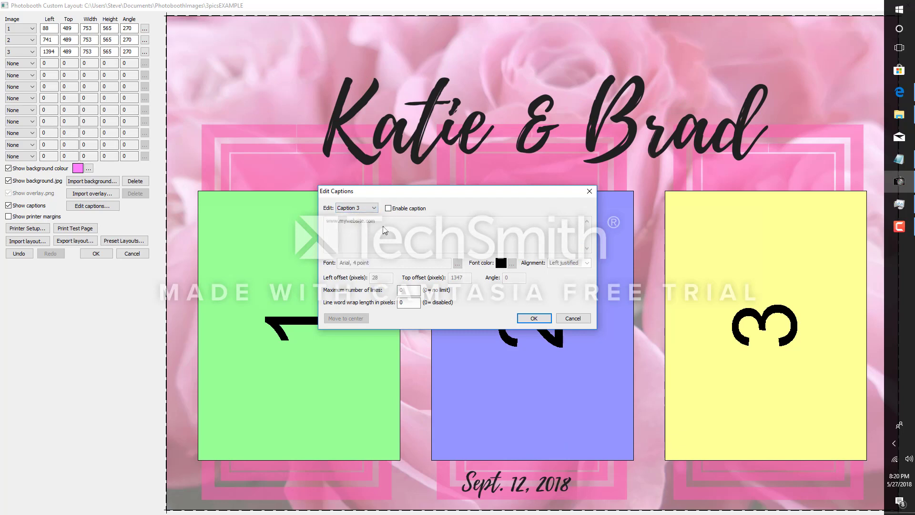
left_click(388, 209)
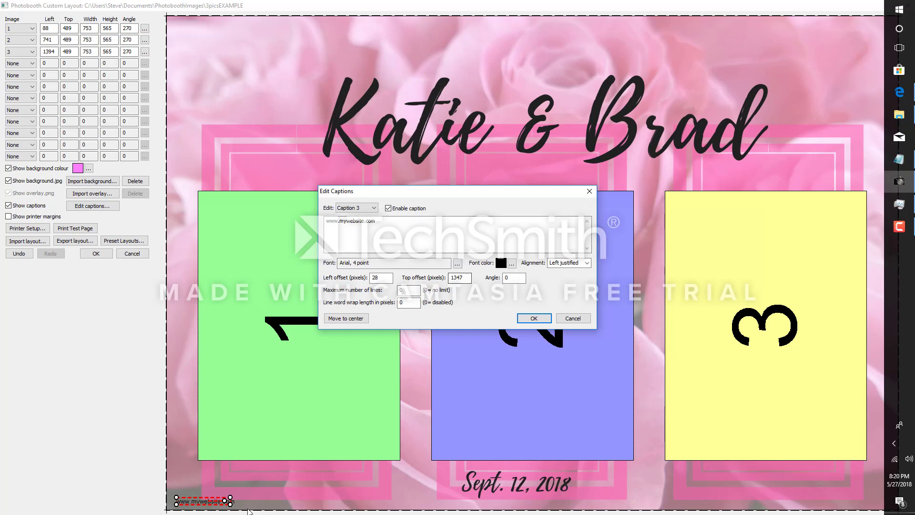
left_click(534, 318)
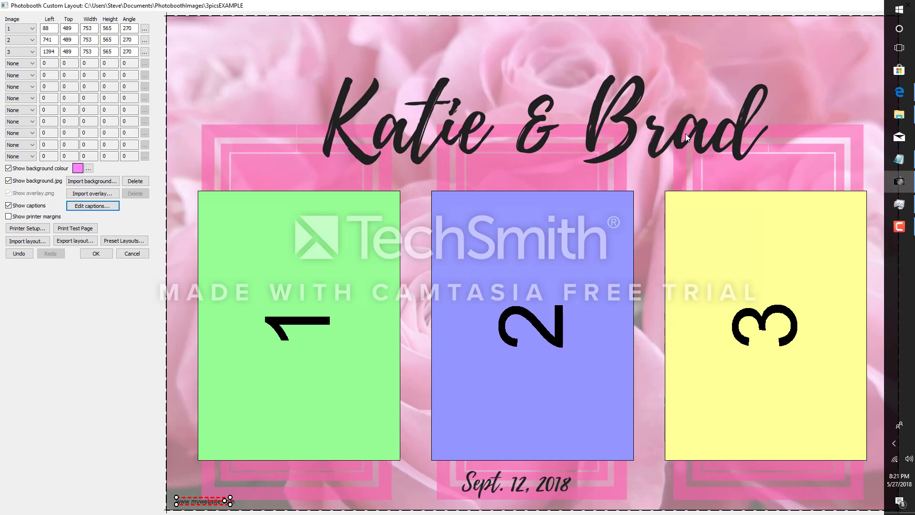
left_click(92, 256)
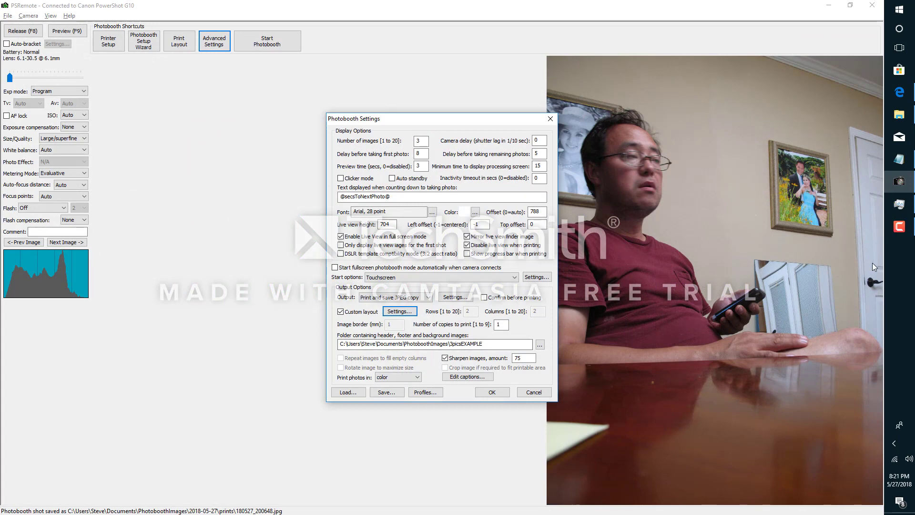
- Switch to File Explorer and look through the template folders in PhotoboothImages
left_click(899, 115)
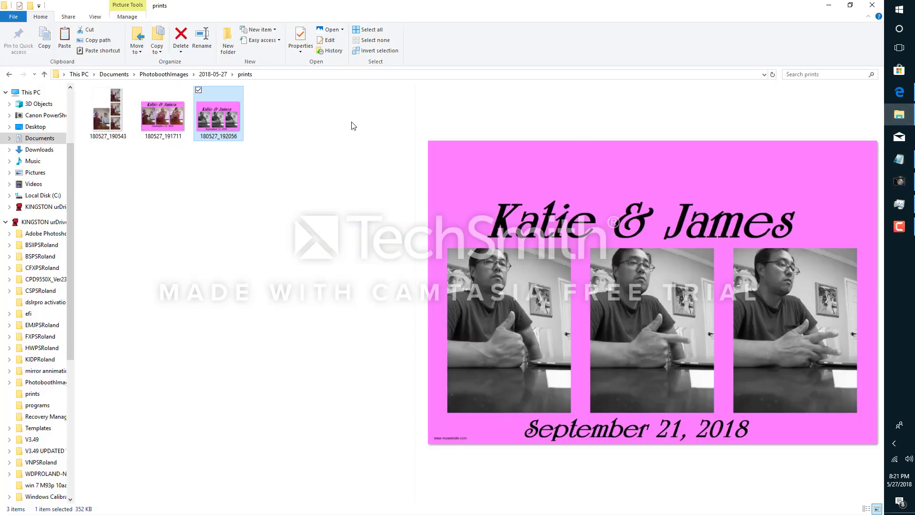
left_click(167, 74)
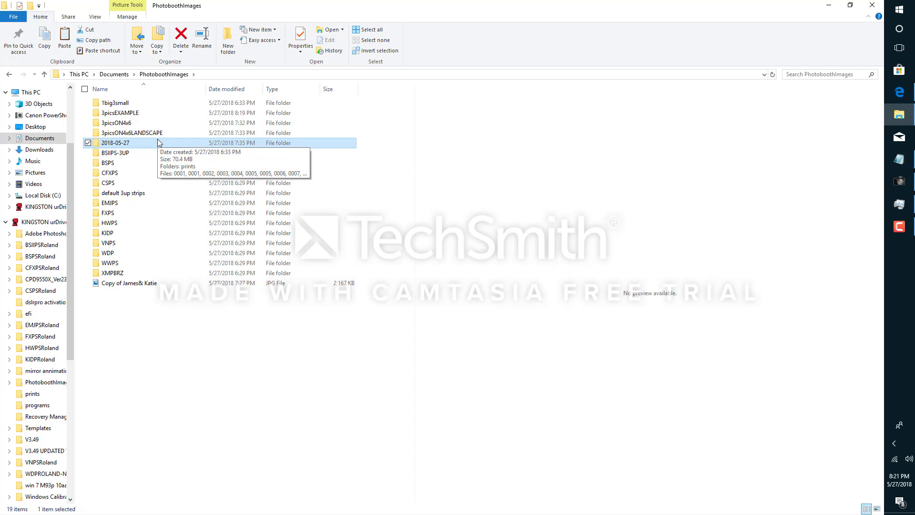
left_click(120, 210)
left_click(113, 237)
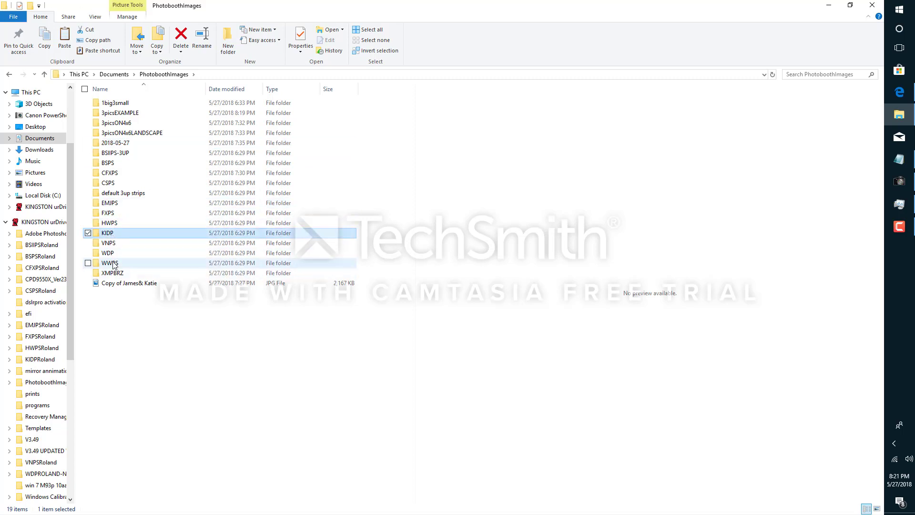
left_click(122, 274)
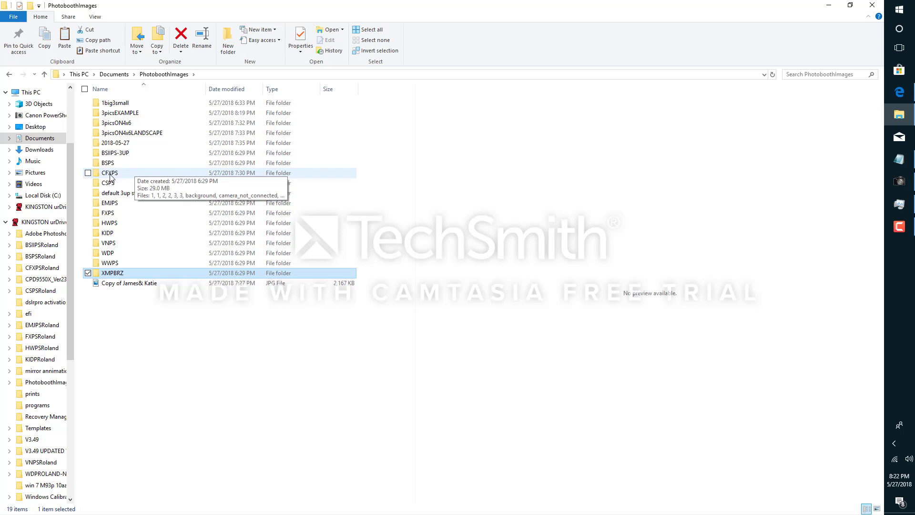
- Open the CFXPS template folder and preview its release screen and the animation files 2 and 3
left_click(110, 177)
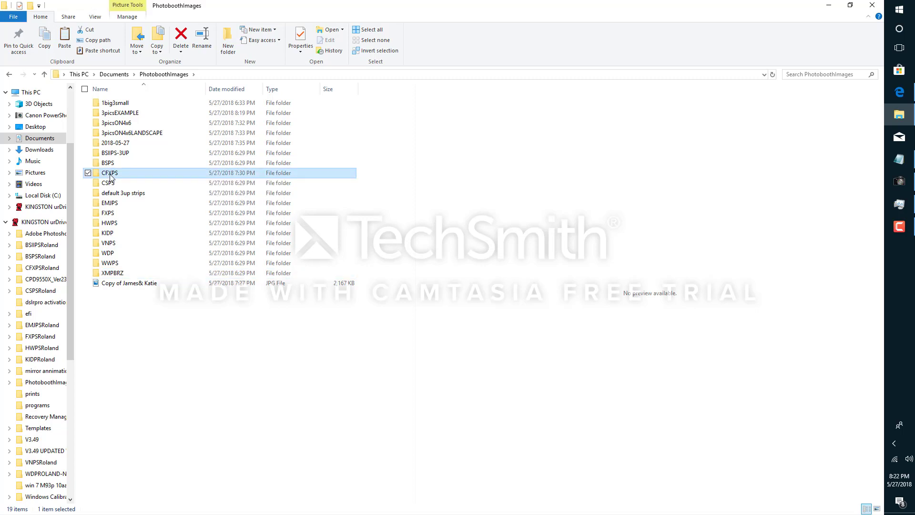
double_click(110, 177)
left_click(223, 228)
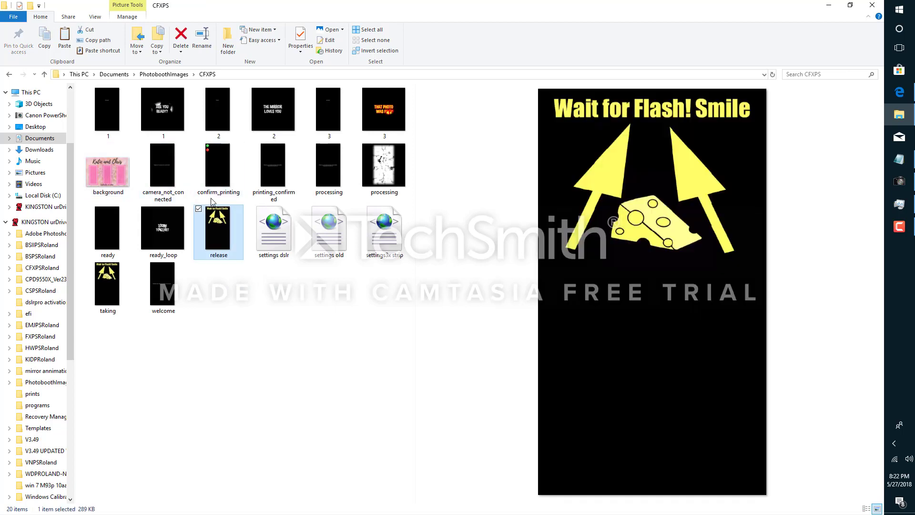
left_click(273, 111)
left_click(386, 112)
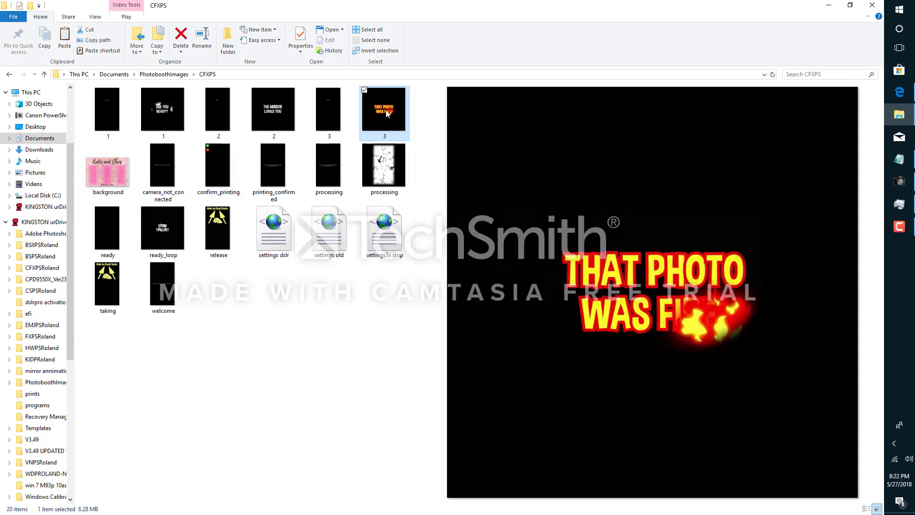
- Return to the PhotoboothImages folder, select 3picsEXAMPLE, and reopen the CFXPS template folder
left_click(44, 75)
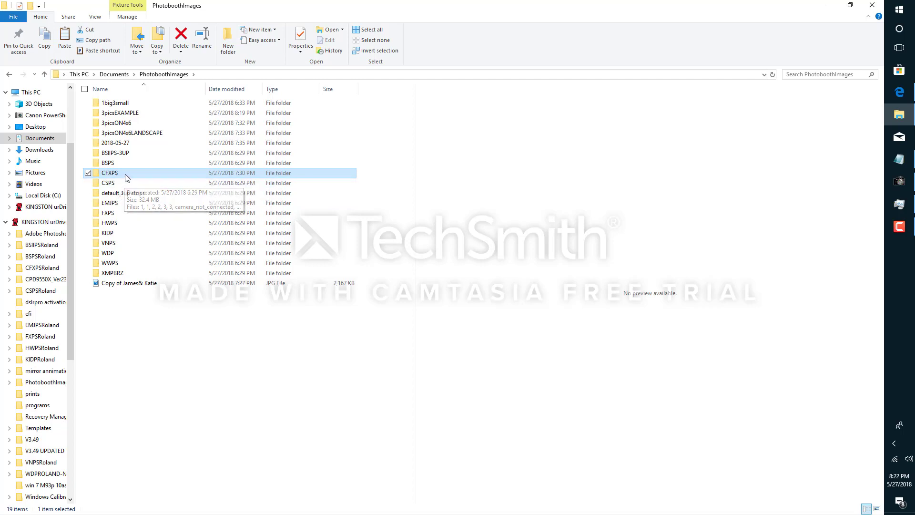
left_click(118, 116)
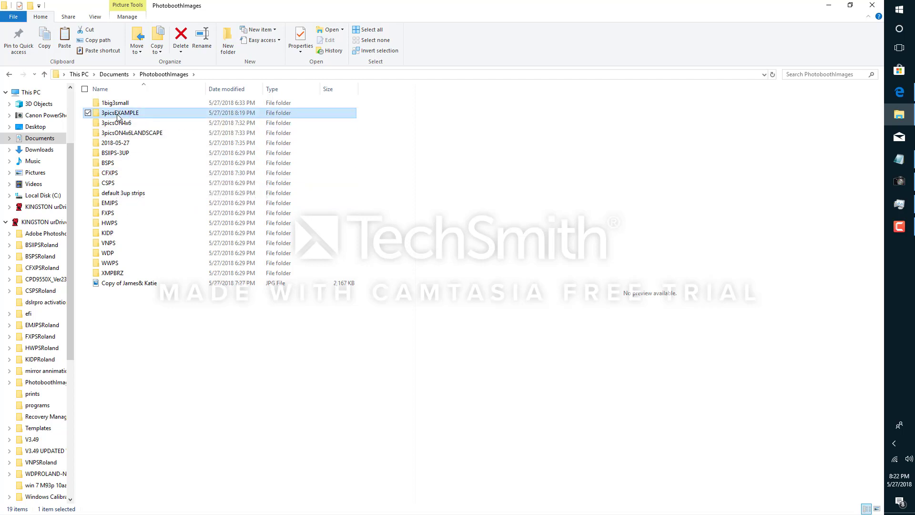
double_click(116, 174)
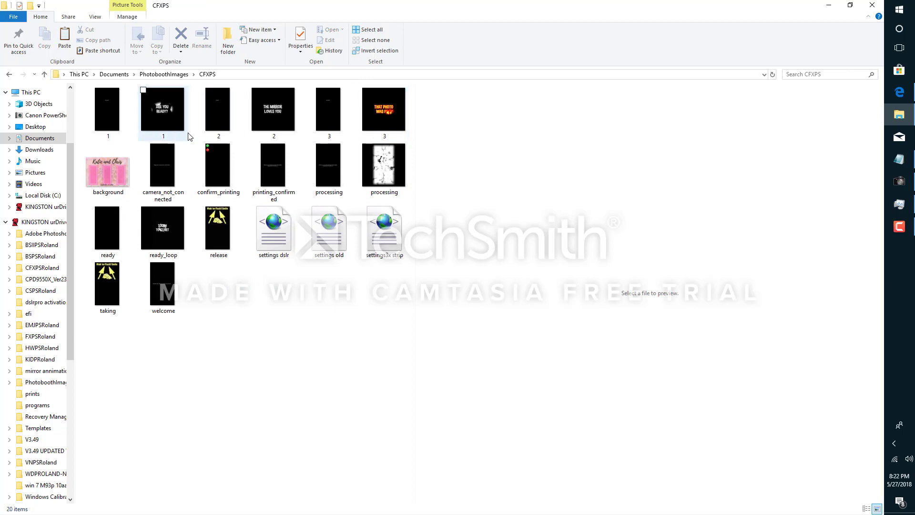
- Copy all CFXPS files except the three settings files into the 3picsEXAMPLE folder, replacing the files with the same names
left_click(171, 166)
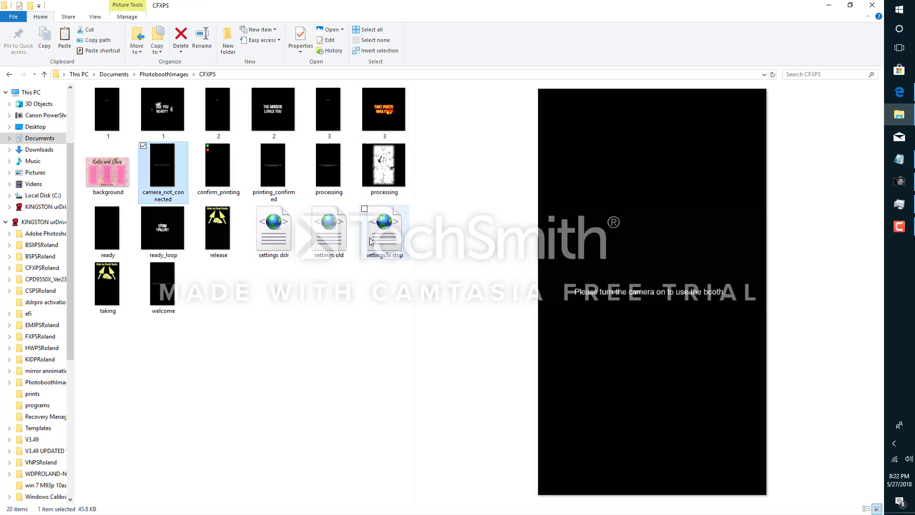
key("ctrl+a")
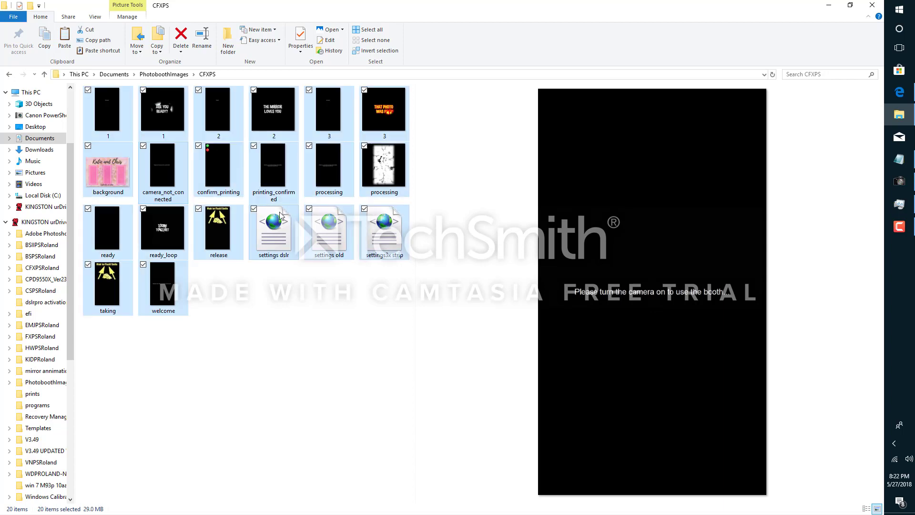
left_click(254, 208)
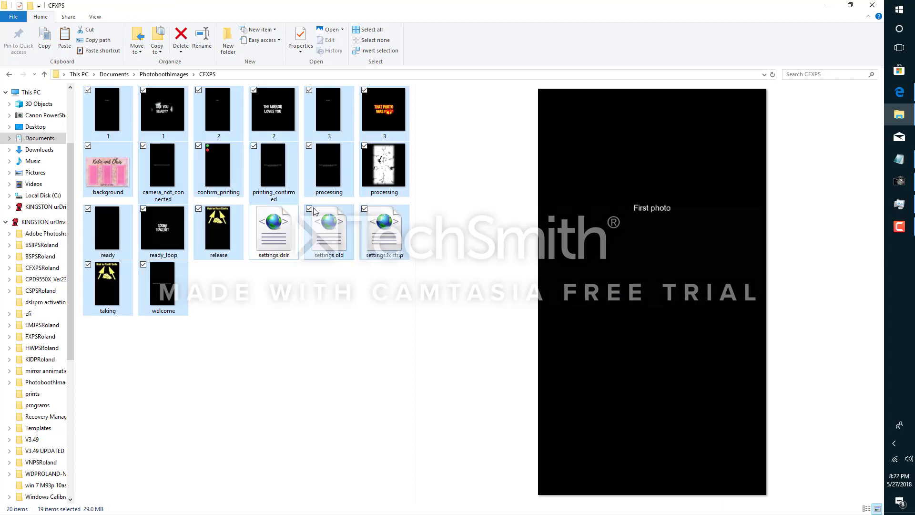
left_click(309, 208)
left_click(365, 209)
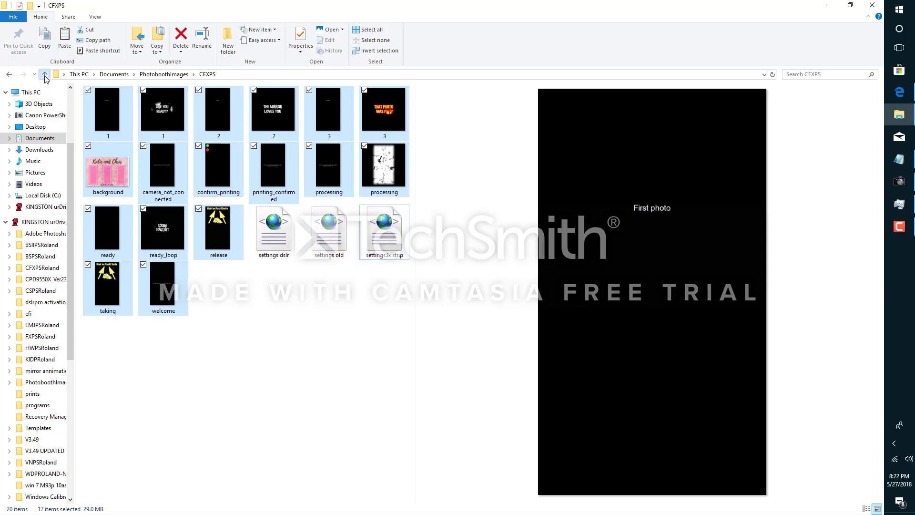
left_click(10, 75)
double_click(125, 115)
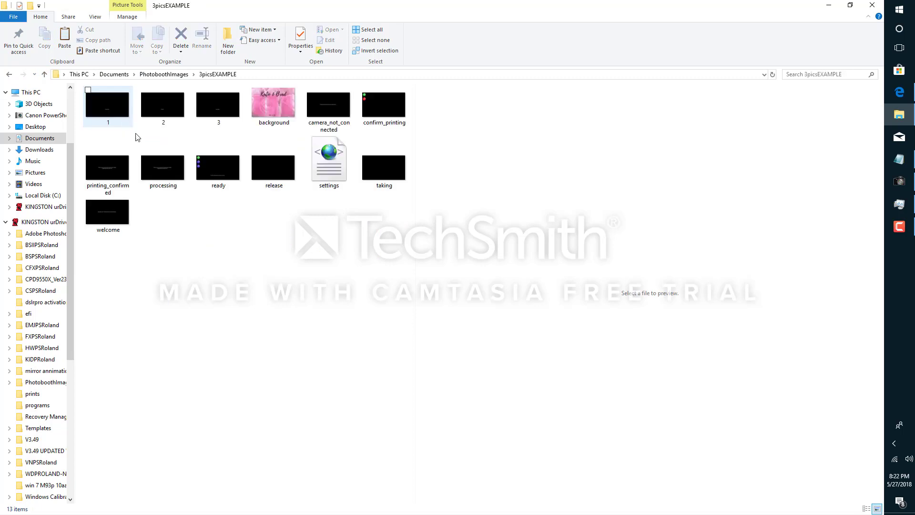
key("ctrl+v")
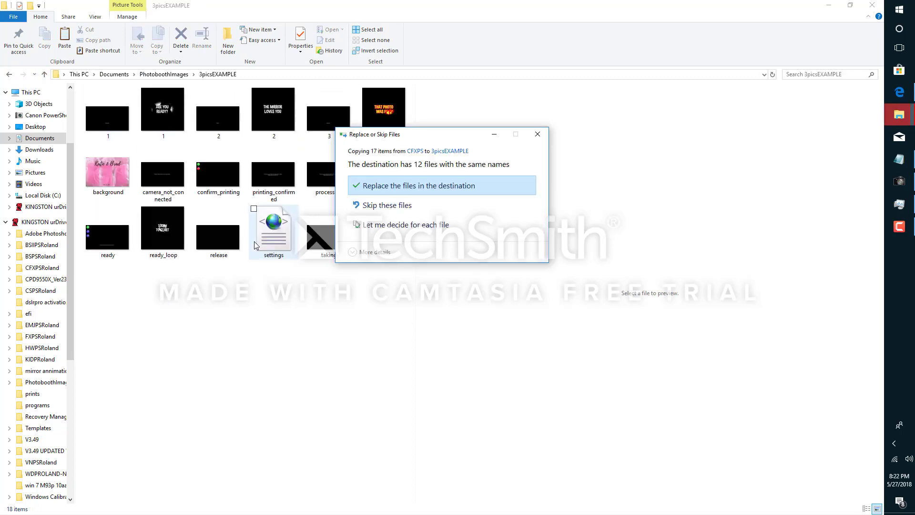
left_click(414, 186)
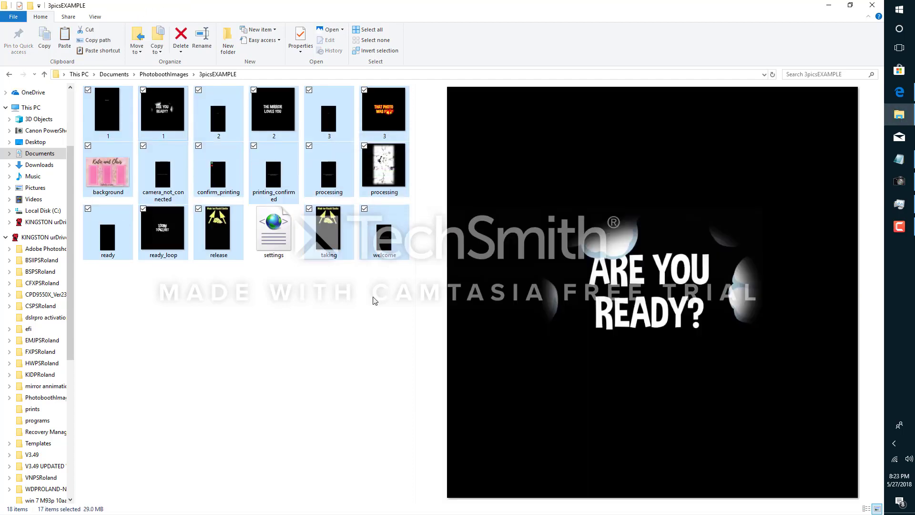
left_click(374, 300)
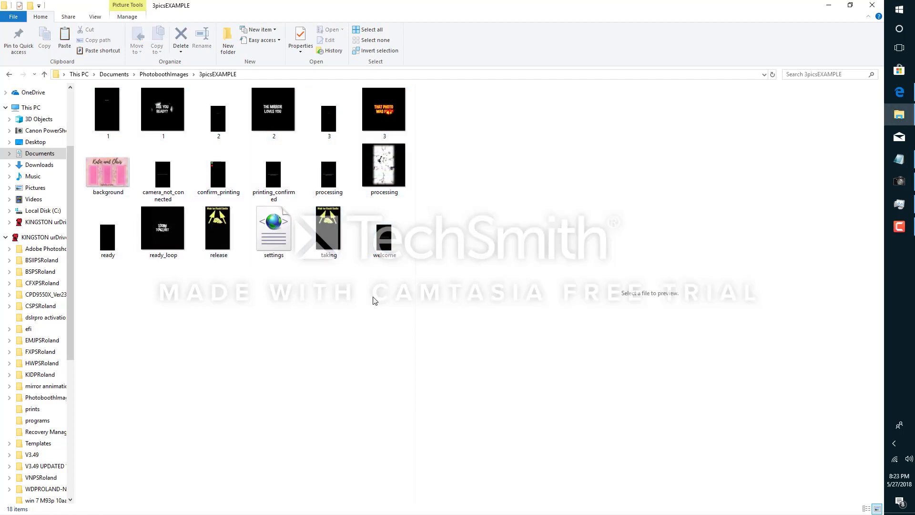
- Preview the background, animations 1, 2 and 3, processing, ready_loop, release and settings files in the 3picsEXAMPLE folder
left_click(109, 181)
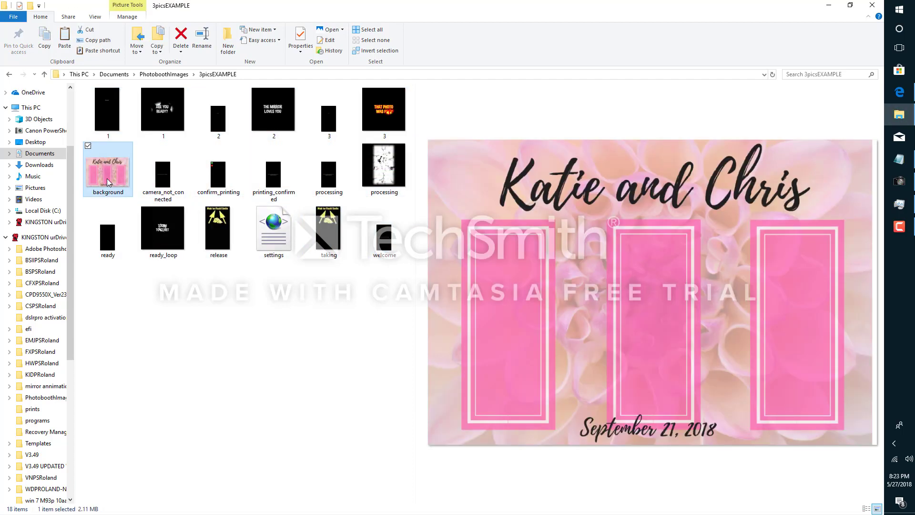
left_click(168, 117)
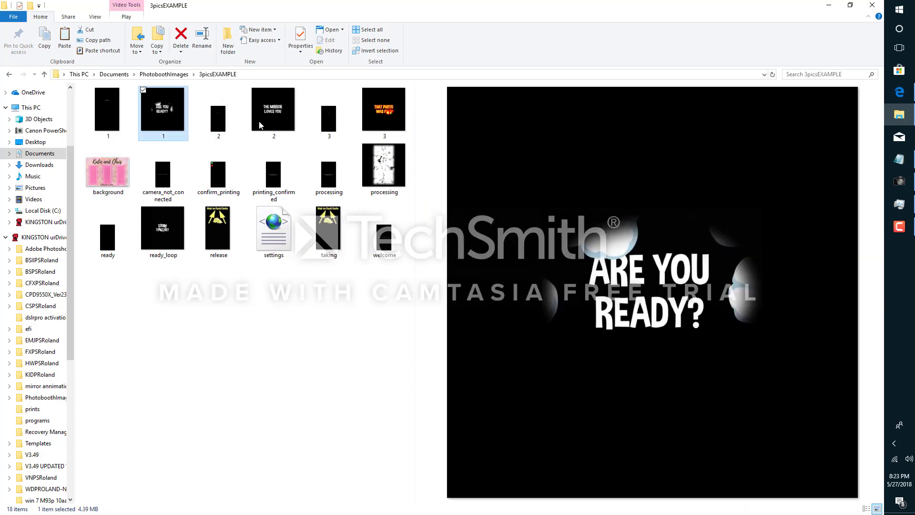
left_click(270, 125)
left_click(369, 127)
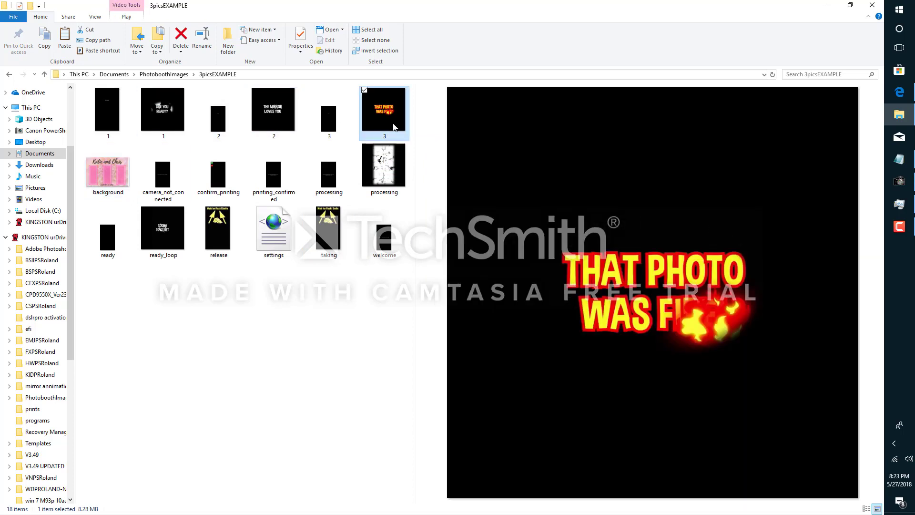
left_click(384, 166)
left_click(182, 227)
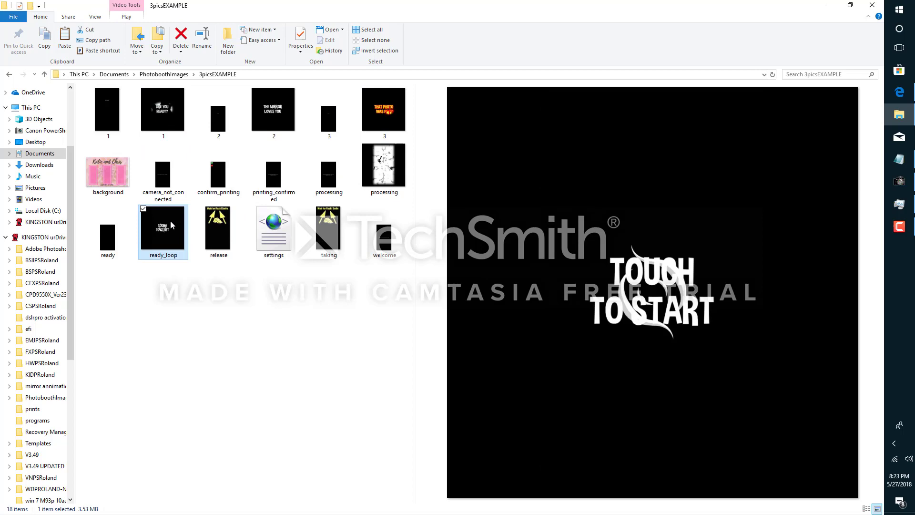
left_click(220, 230)
left_click(286, 234)
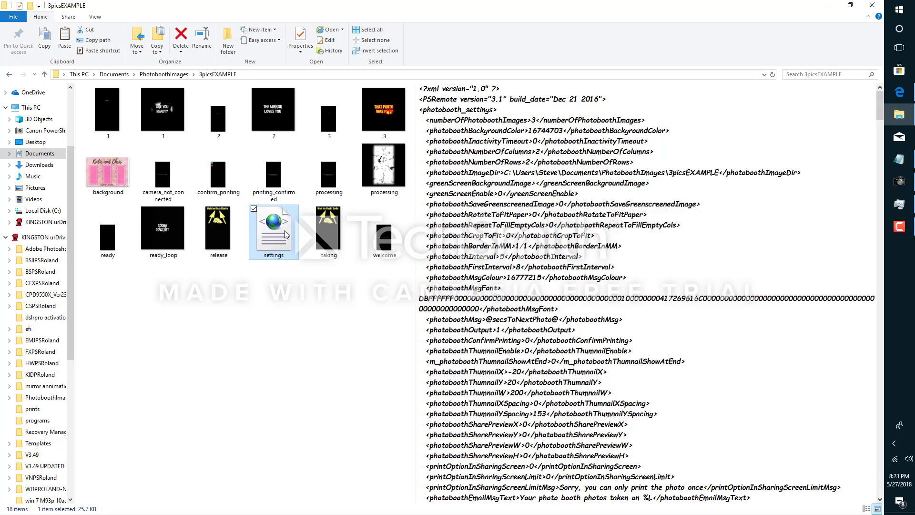
- Switch to PSRemote, accept the photobooth settings with the 3picsEXAMPLE image folder, and start the photobooth to check its start screen before exiting
left_click(898, 183)
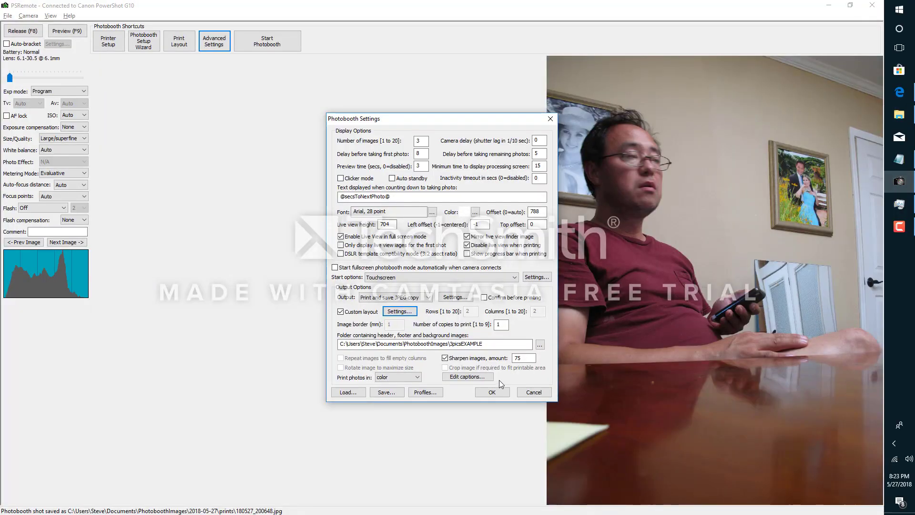
left_click_drag(492, 345, 338, 344)
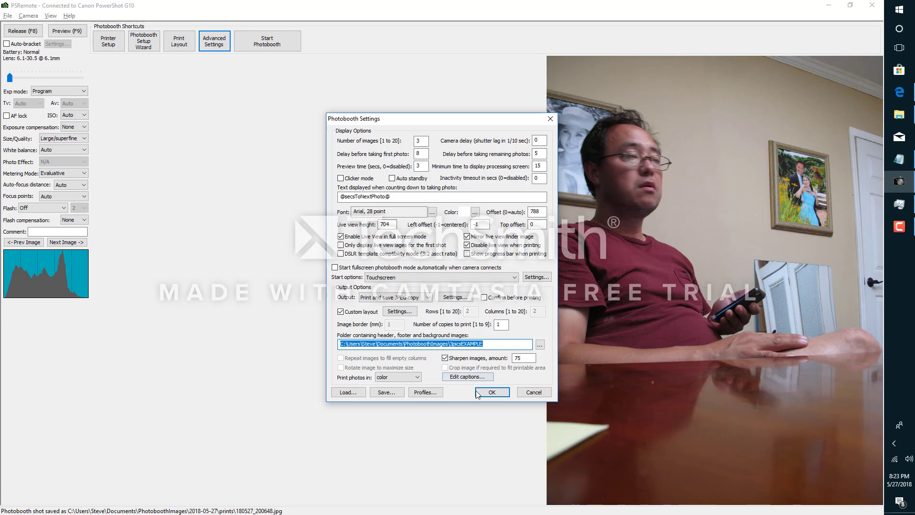
left_click(499, 393)
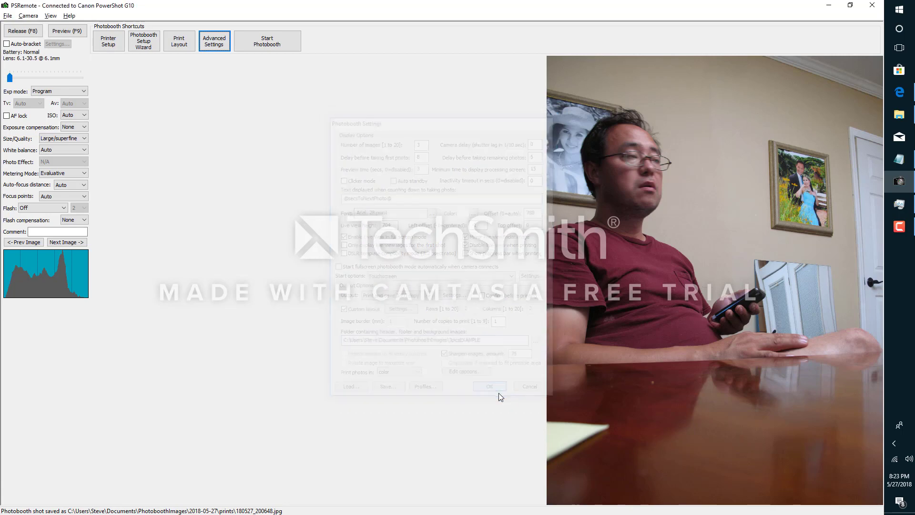
left_click(261, 46)
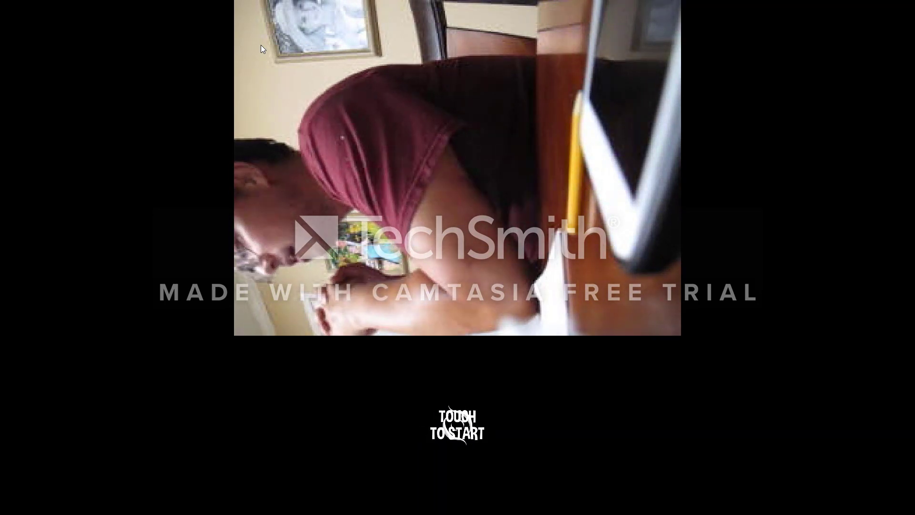
key("Escape")
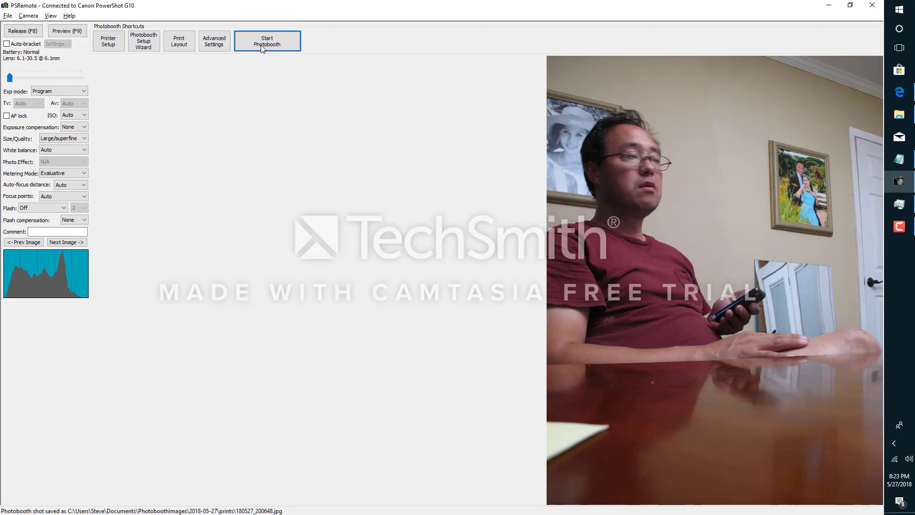
- Disable Live View in full screen mode and set the touchscreen Start area to right 1080 and bottom 1920, accepting the overlapping areas
left_click(210, 46)
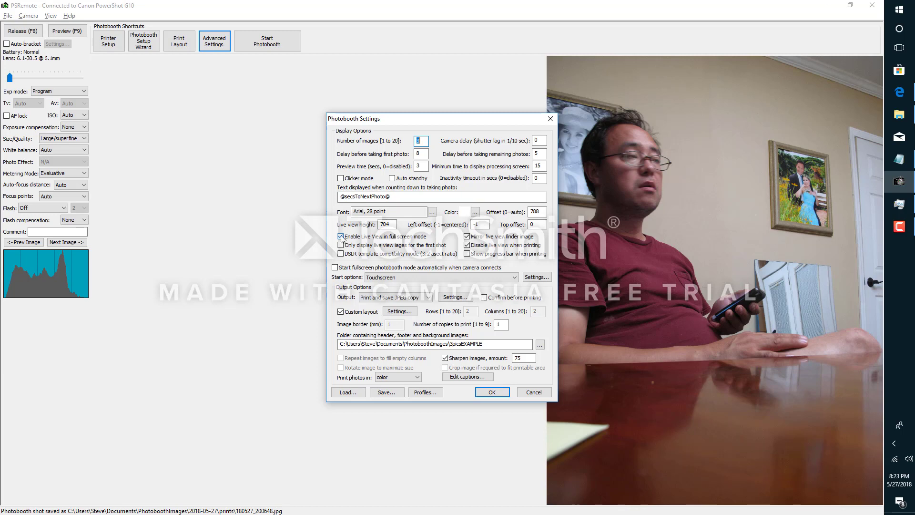
left_click(342, 237)
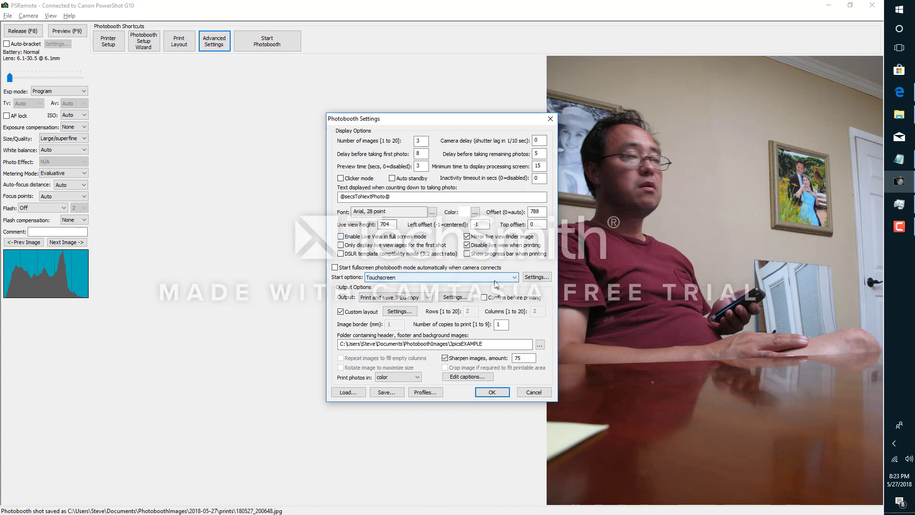
left_click(542, 278)
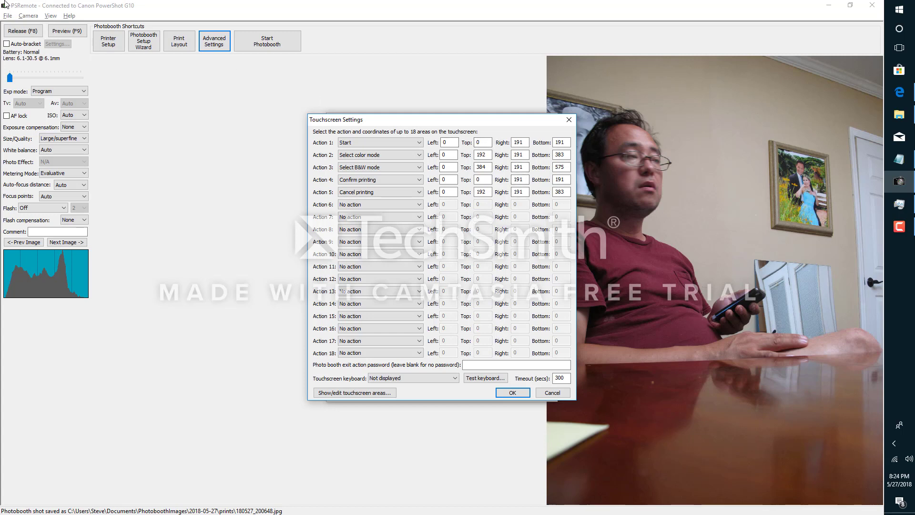
double_click(526, 142)
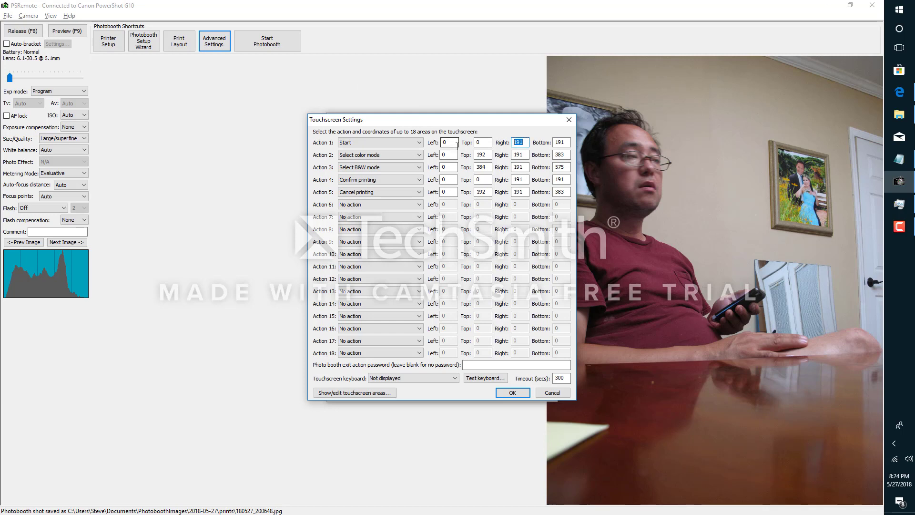
type("1080")
key("Tab")
type("19")
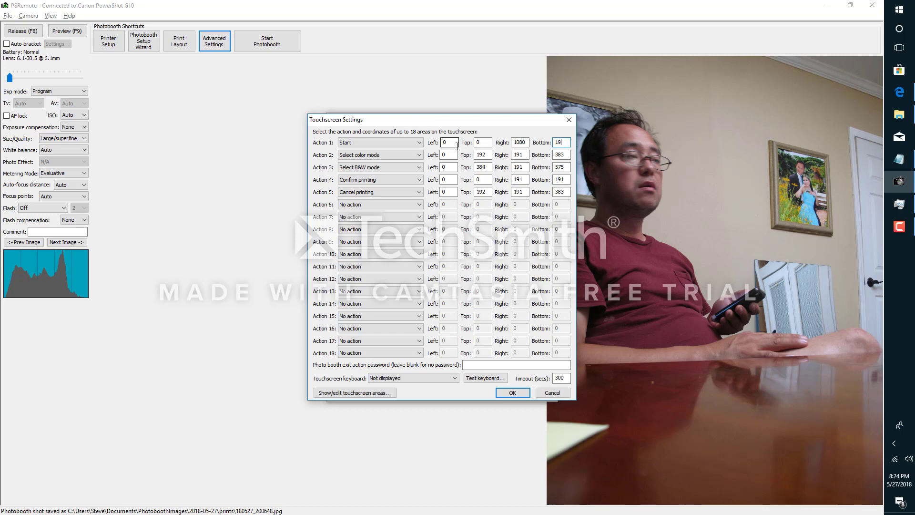
type("20")
left_click(519, 395)
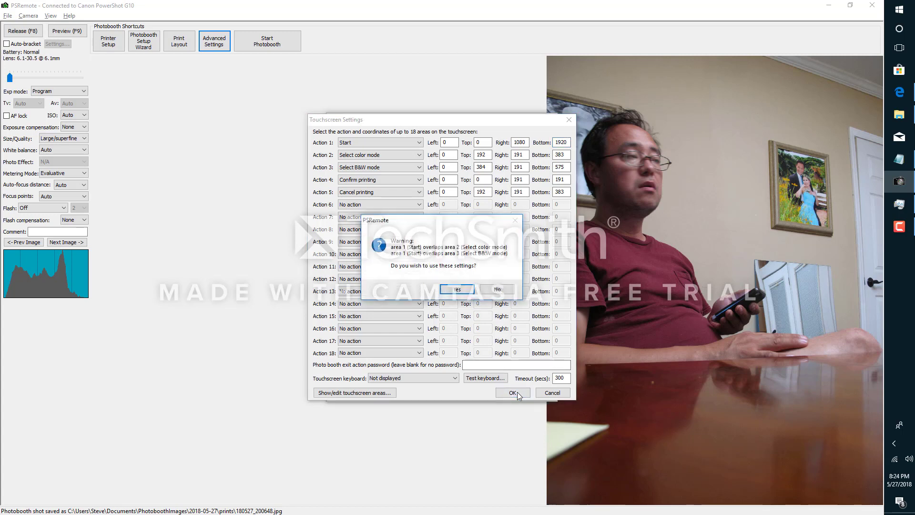
left_click(465, 292)
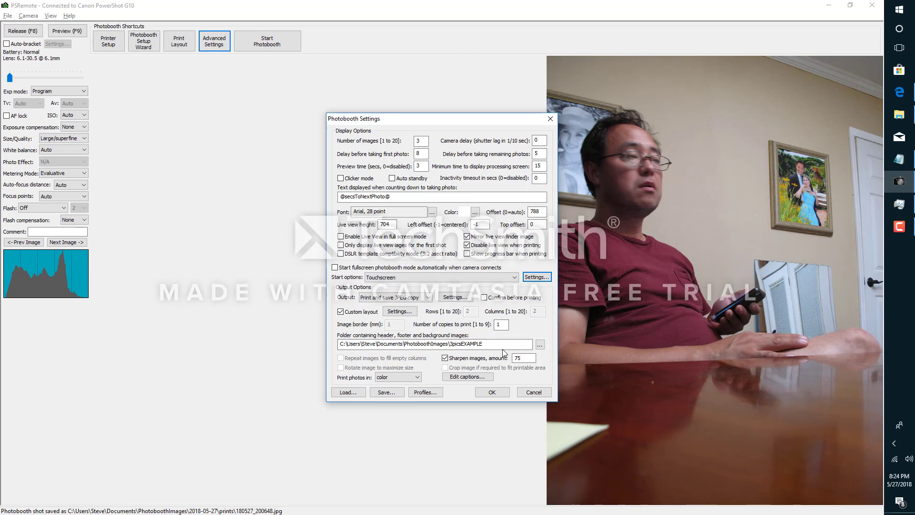
- Save the photobooth settings with the printer settings over settings.xml in 3picsEXAMPLE, and start the photobooth
left_click(393, 394)
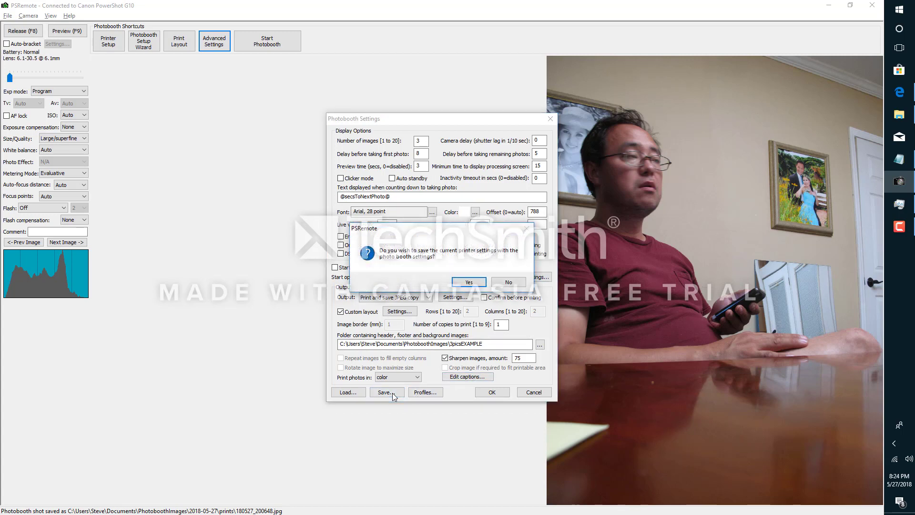
left_click(469, 282)
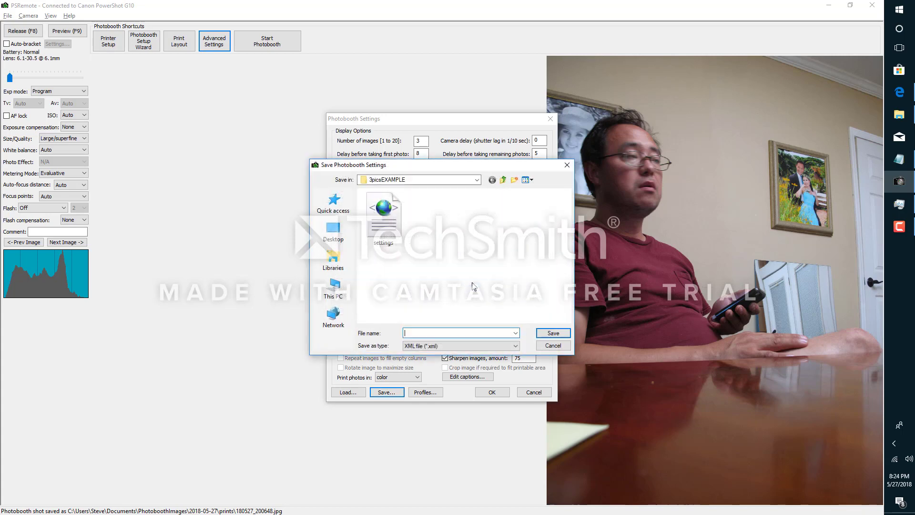
left_click(404, 181)
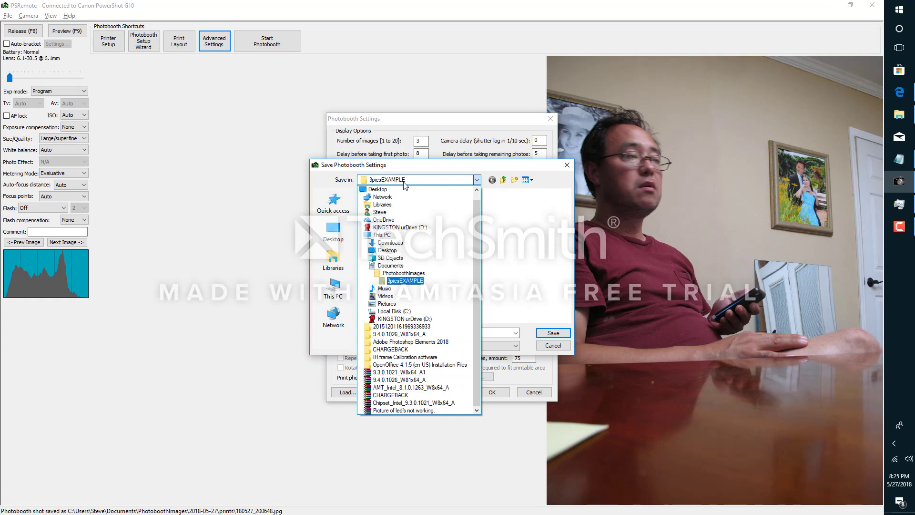
left_click(405, 280)
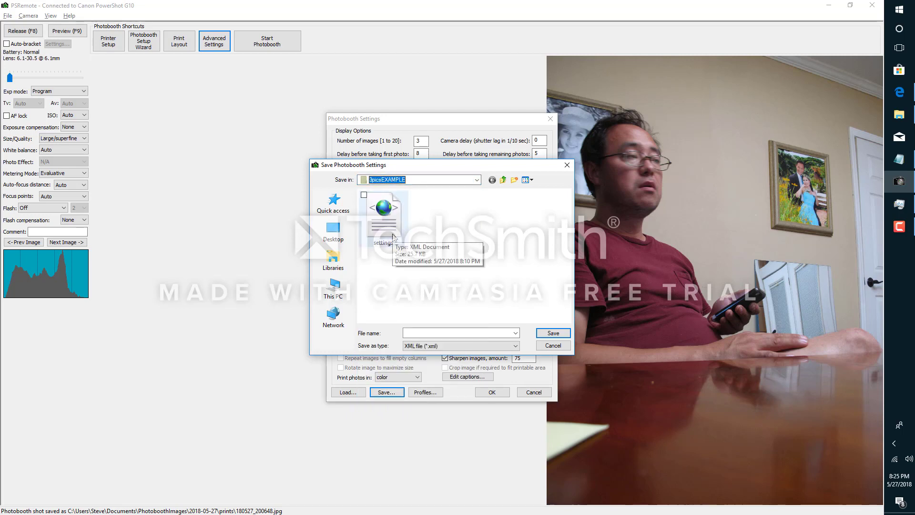
double_click(393, 236)
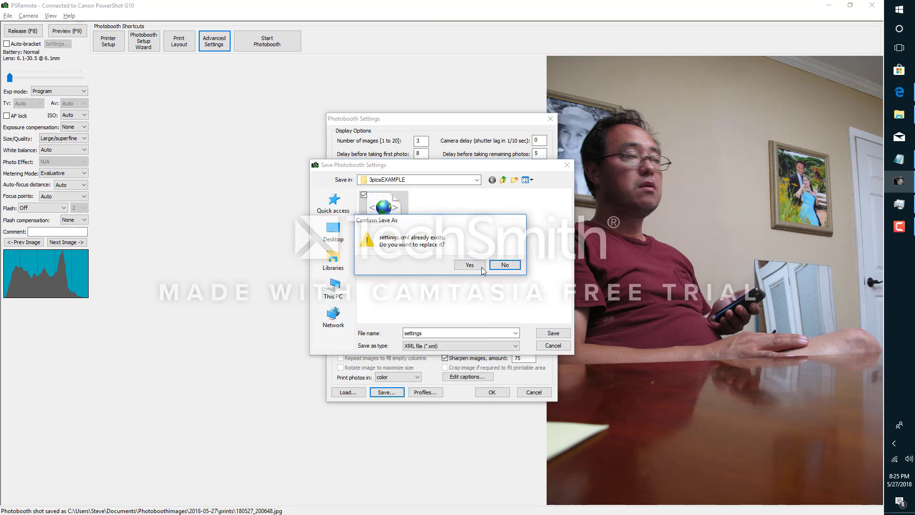
left_click(477, 267)
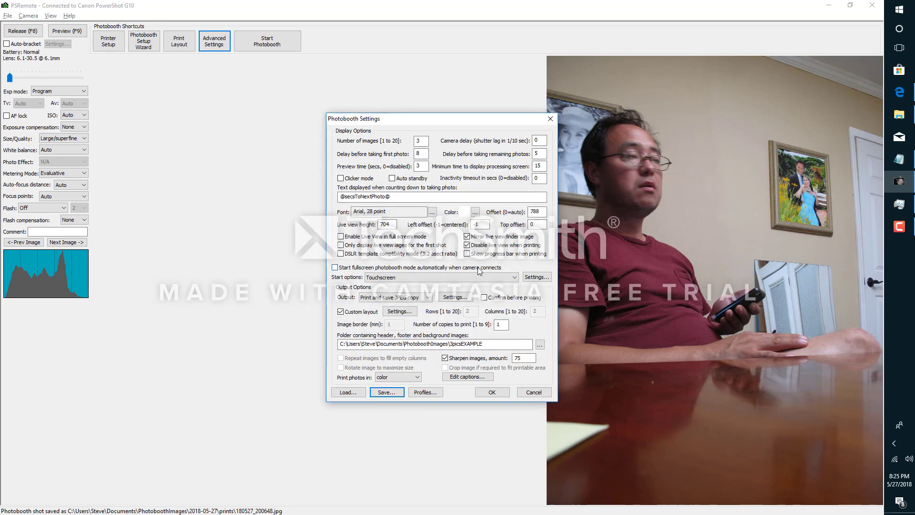
left_click(500, 393)
left_click(279, 43)
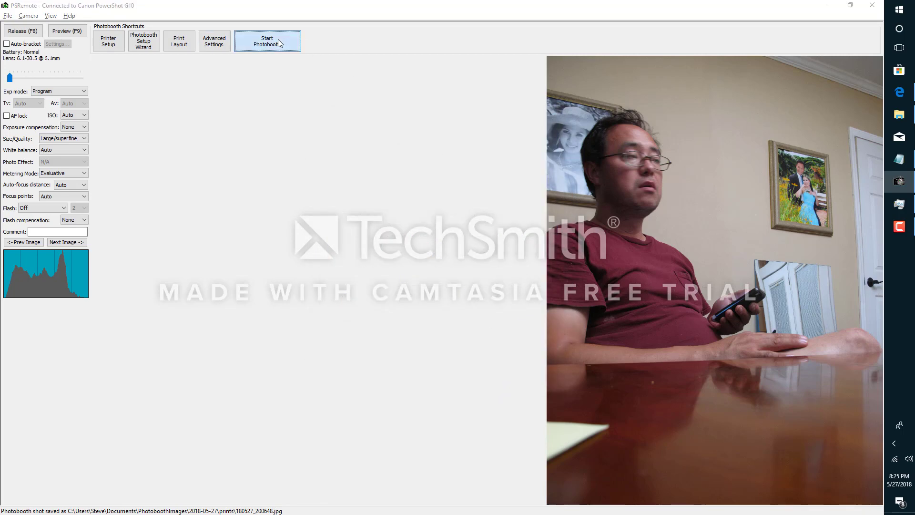